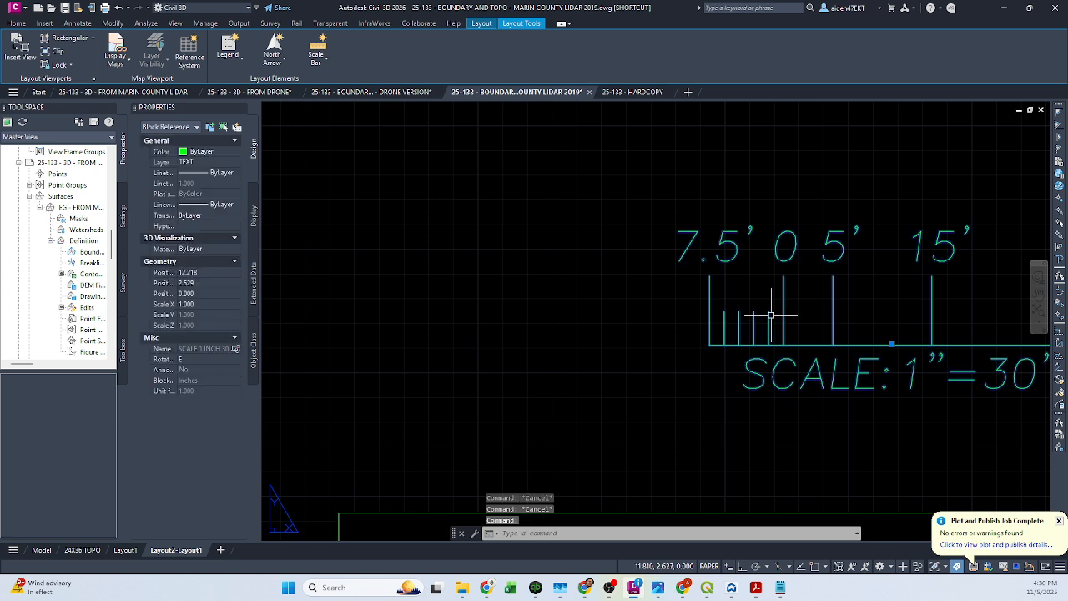
Measure the distance between two adjacent short tick marks on the layout's 1"=30' scale bar
{"action": "key", "text": "Escape"}
{"action": "type", "text": "dv"}
{"action": "key", "text": "space"}
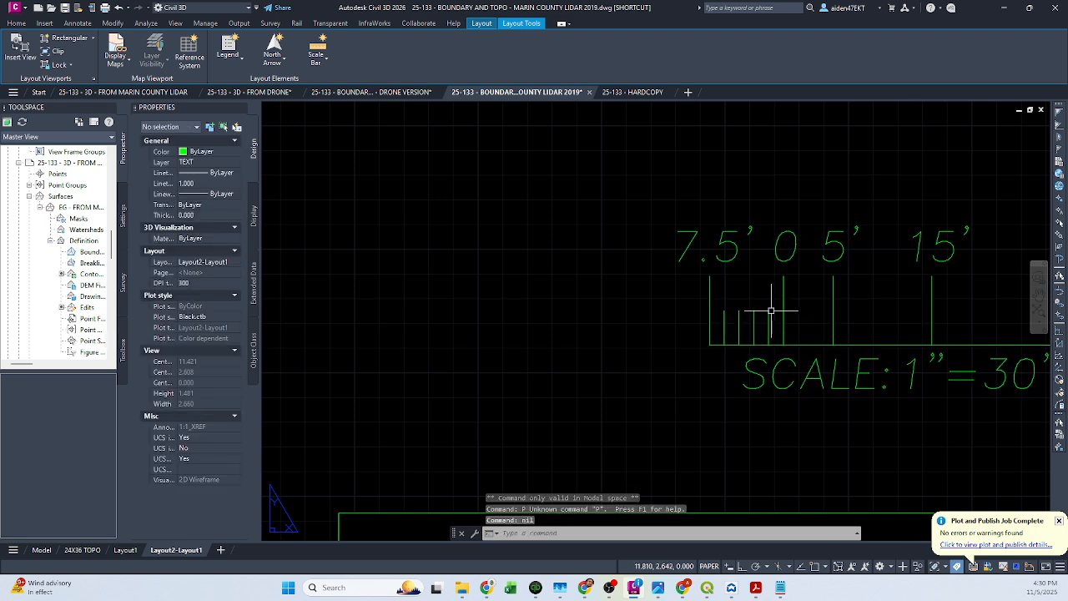
{"action": "type", "text": "di"}
{"action": "key", "text": "space"}
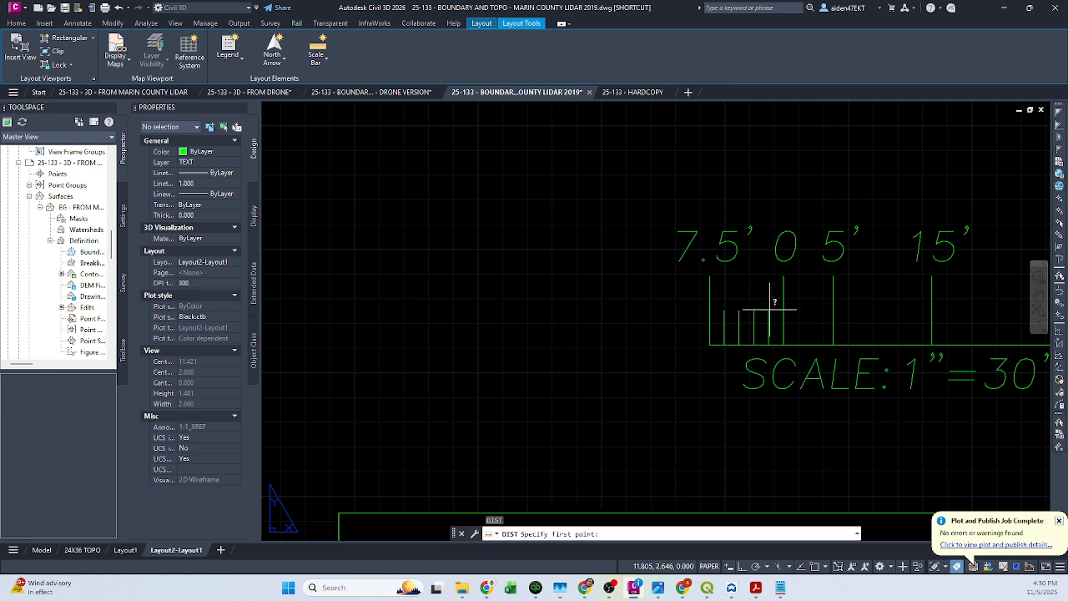
{"action": "scroll", "coordinate": [768, 310], "scroll_direction": "up", "scroll_amount": 4}
{"action": "left_click", "coordinate": [766, 309]}
{"action": "left_click", "coordinate": [730, 310]}
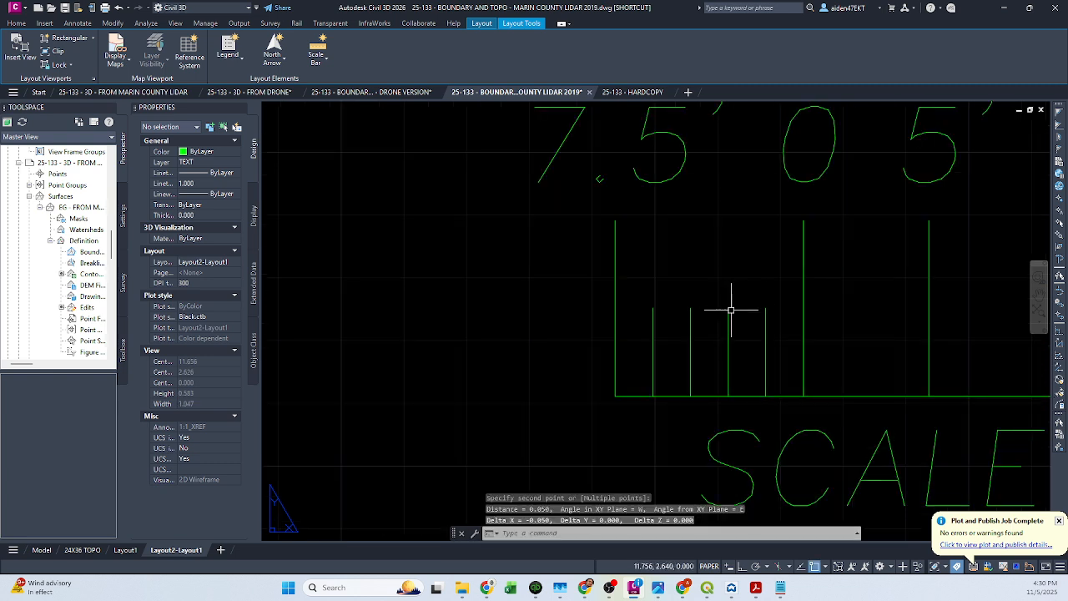
{"action": "key", "text": "Escape"}
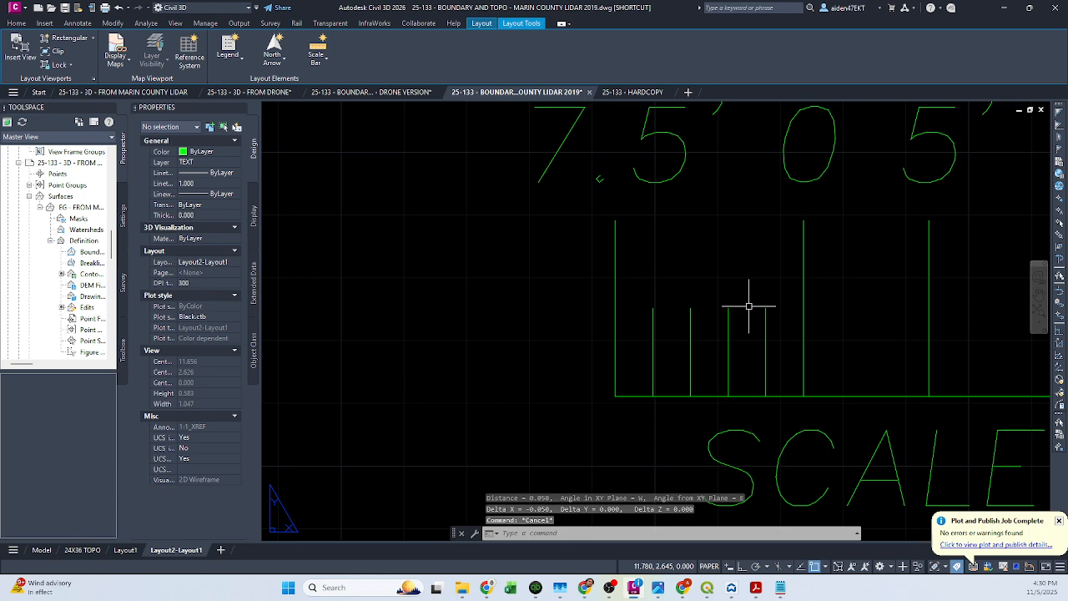
{"action": "key", "text": "Escape"}
Examine the scale bar's divisions and labels and its placement beside the north arrow and title block
{"action": "scroll", "coordinate": [749, 306], "scroll_direction": "down", "scroll_amount": 15}
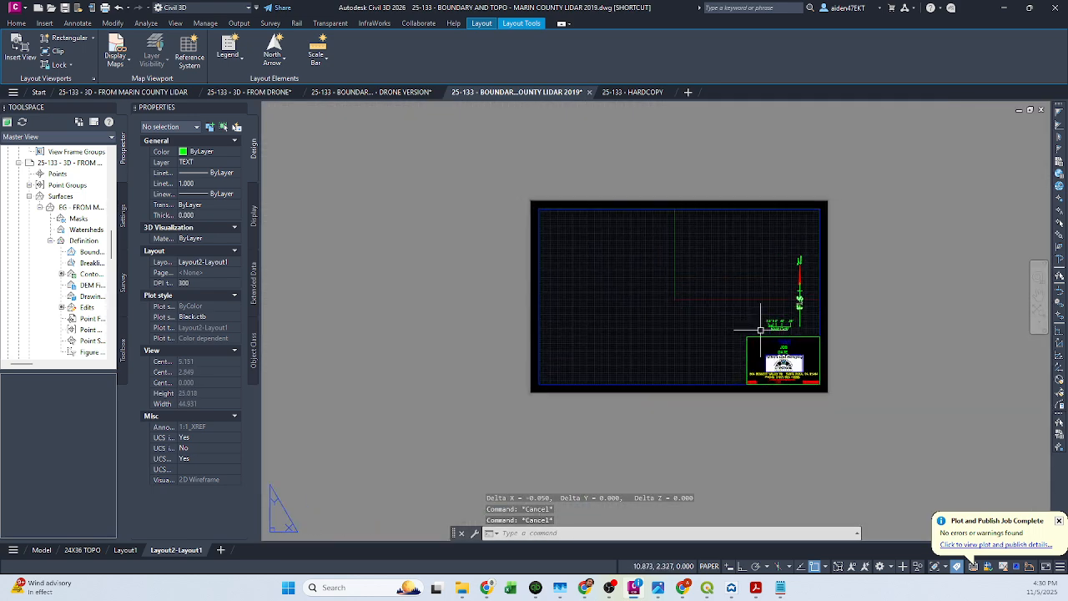
{"action": "scroll", "coordinate": [669, 327], "scroll_direction": "up", "scroll_amount": 2}
{"action": "scroll", "coordinate": [807, 323], "scroll_direction": "up", "scroll_amount": 3}
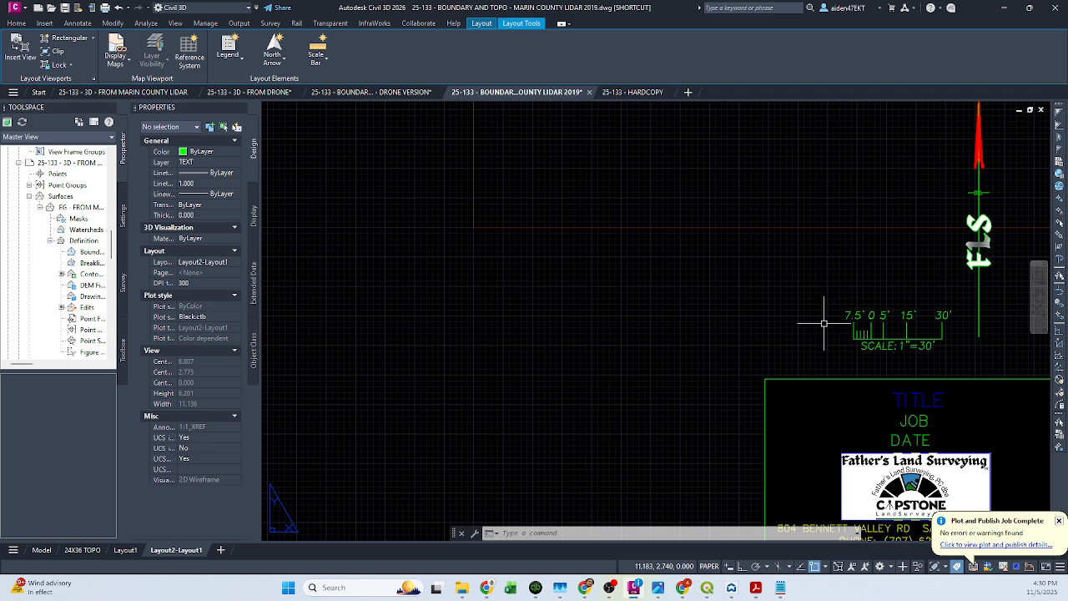
{"action": "scroll", "coordinate": [891, 323], "scroll_direction": "up", "scroll_amount": 2}
{"action": "scroll", "coordinate": [905, 332], "scroll_direction": "up", "scroll_amount": 2}
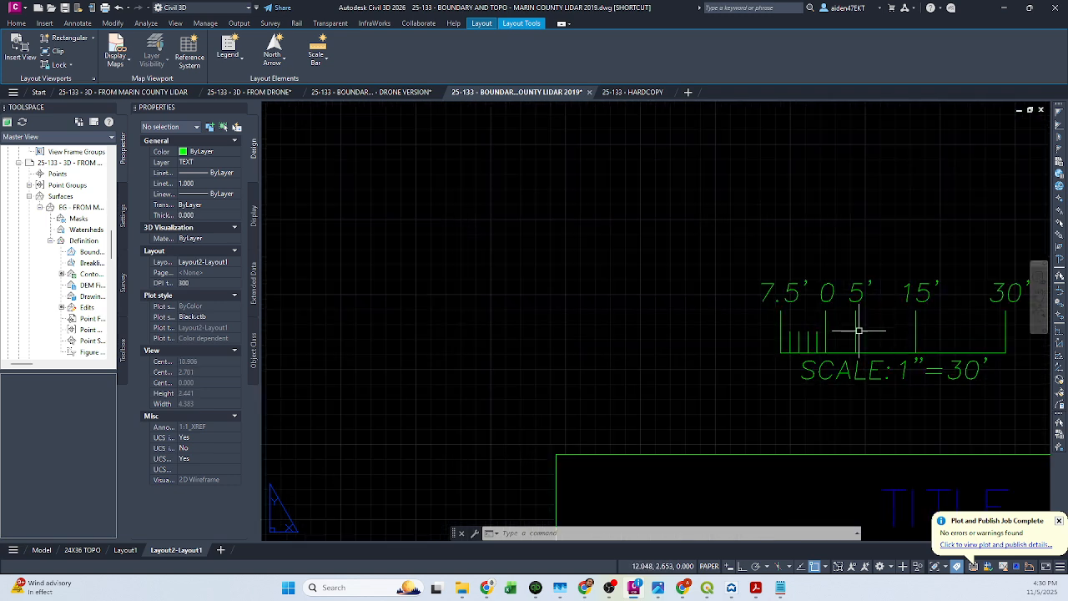
{"action": "middle_click_drag", "start_coordinate": [998, 301], "coordinate": [946, 309]}
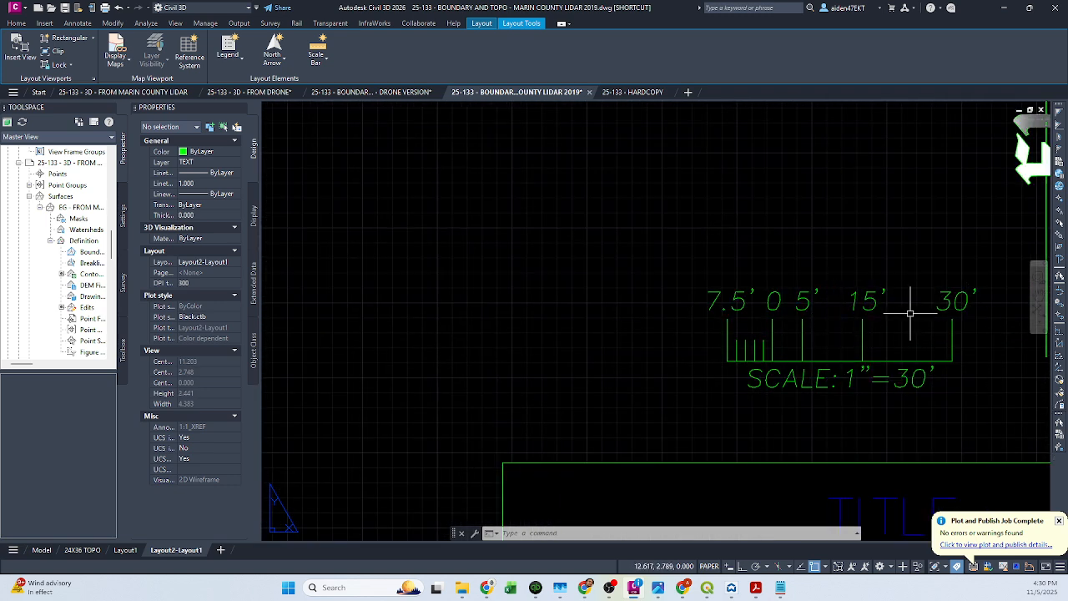
{"action": "scroll", "coordinate": [751, 344], "scroll_direction": "up", "scroll_amount": 2}
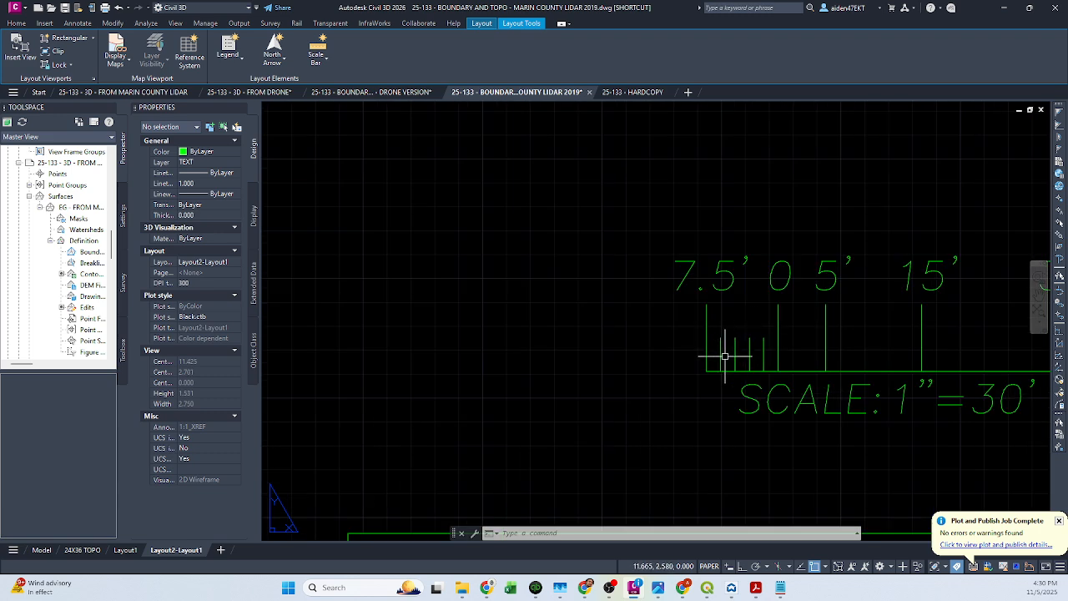
{"action": "scroll", "coordinate": [725, 356], "scroll_direction": "down", "scroll_amount": 5}
{"action": "middle_click_drag", "start_coordinate": [687, 358], "coordinate": [787, 350]}
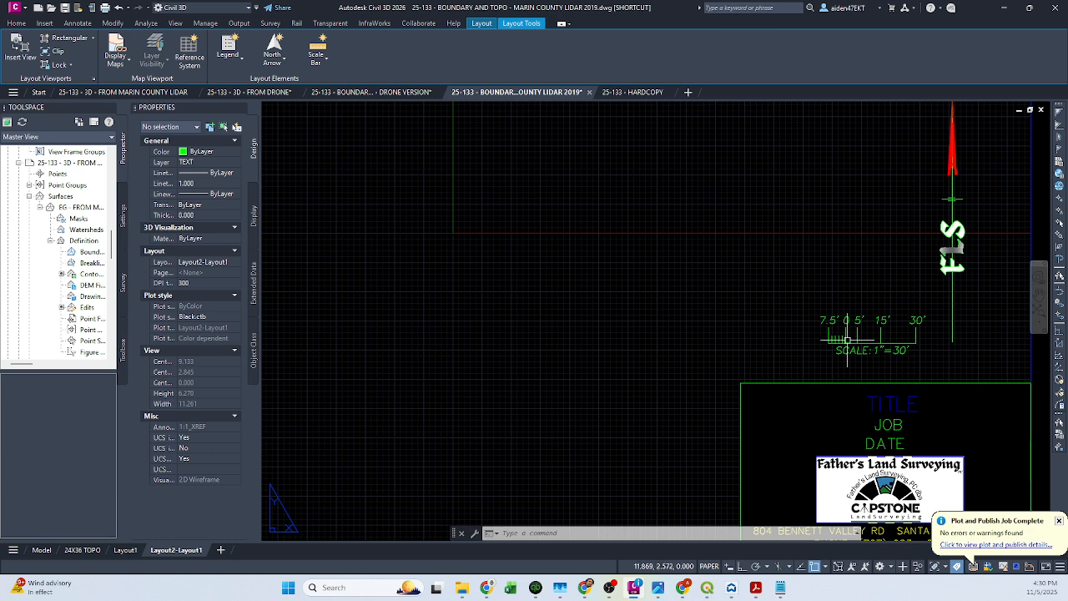
{"action": "scroll", "coordinate": [846, 338], "scroll_direction": "up", "scroll_amount": 3}
{"action": "scroll", "coordinate": [795, 336], "scroll_direction": "down", "scroll_amount": 3}
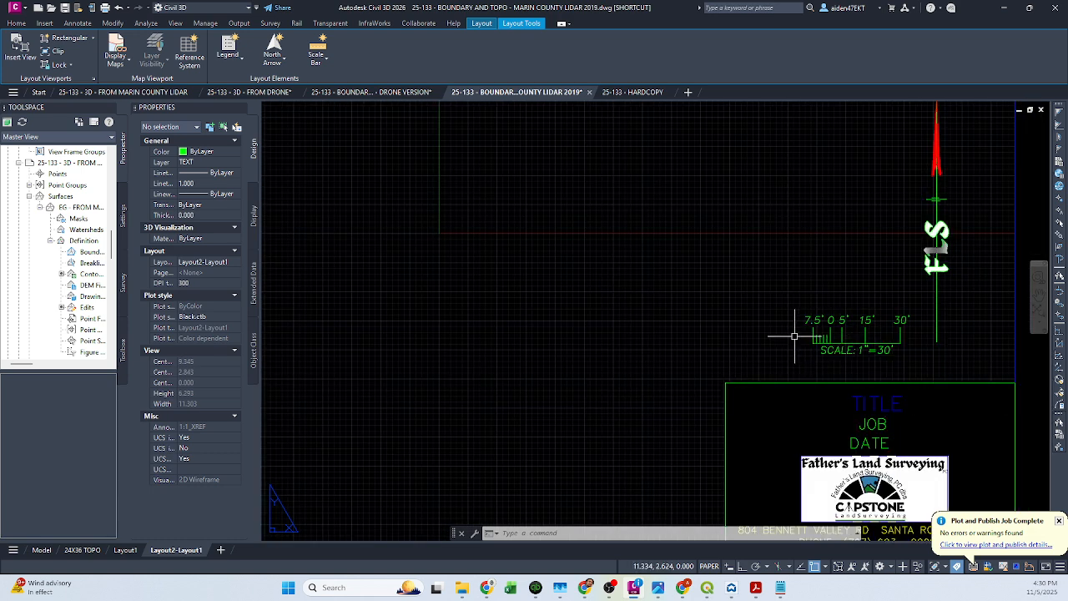
{"action": "middle_click_drag", "start_coordinate": [794, 337], "coordinate": [852, 333]}
{"action": "scroll", "coordinate": [853, 334], "scroll_direction": "down", "scroll_amount": 2}
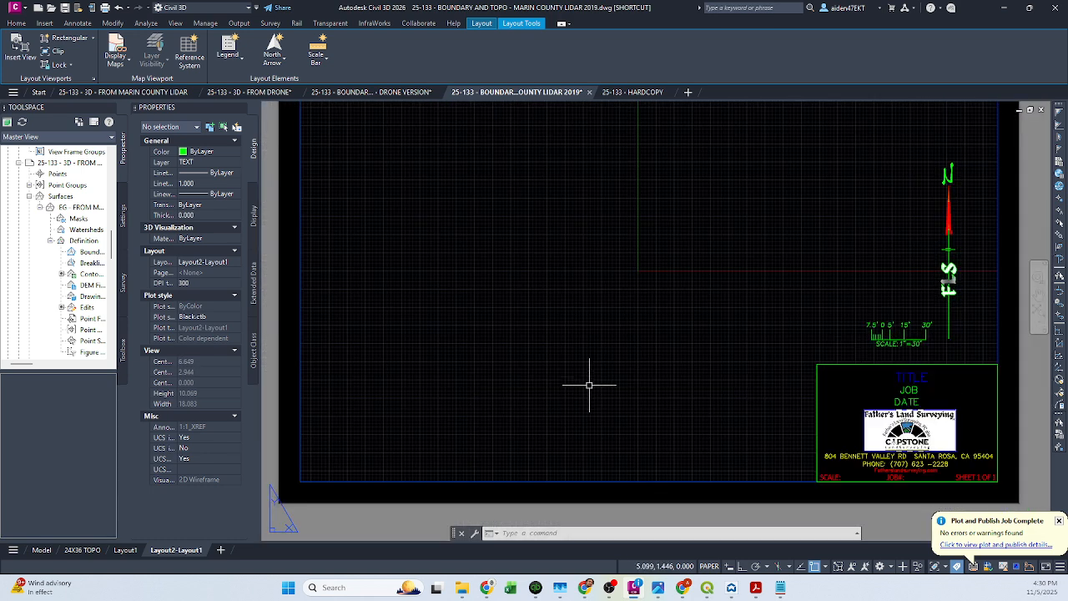
{"action": "left_click_drag", "start_coordinate": [648, 368], "coordinate": [778, 384]}
{"action": "scroll", "coordinate": [777, 384], "scroll_direction": "up", "scroll_amount": 2}
{"action": "scroll", "coordinate": [700, 386], "scroll_direction": "down", "scroll_amount": 2}
{"action": "scroll", "coordinate": [655, 401], "scroll_direction": "up", "scroll_amount": 2}
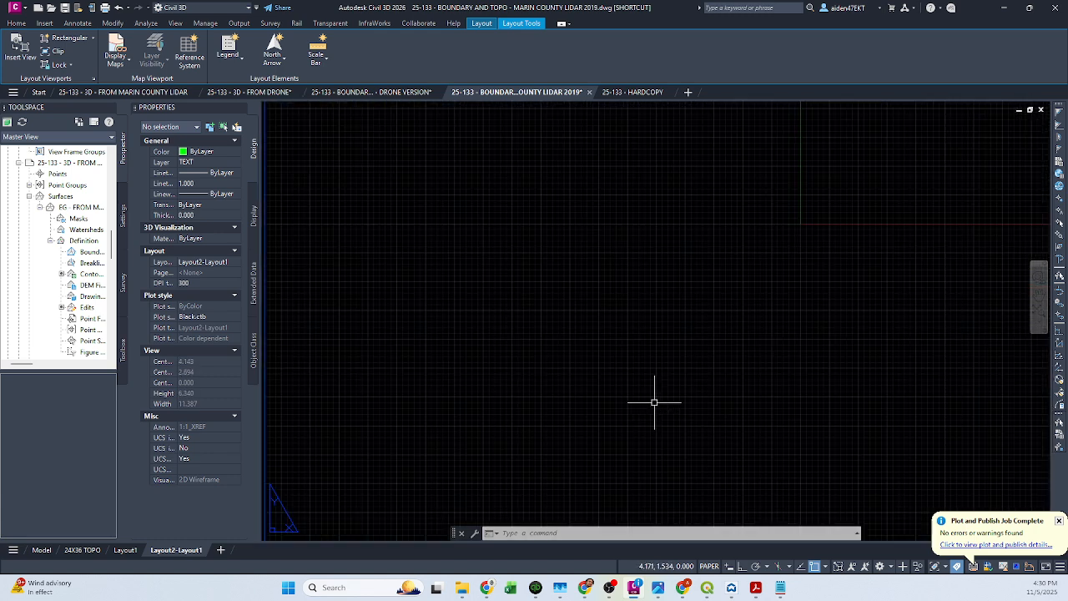
{"action": "double_click", "coordinate": [650, 401]}
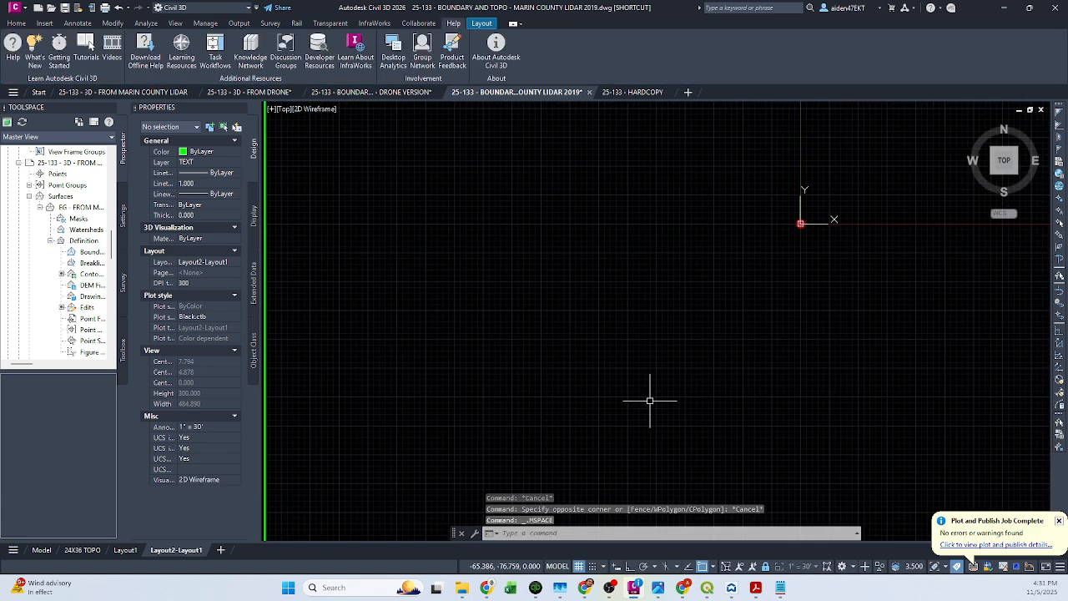
{"action": "type", "text": "l"}
{"action": "key", "text": "Return"}
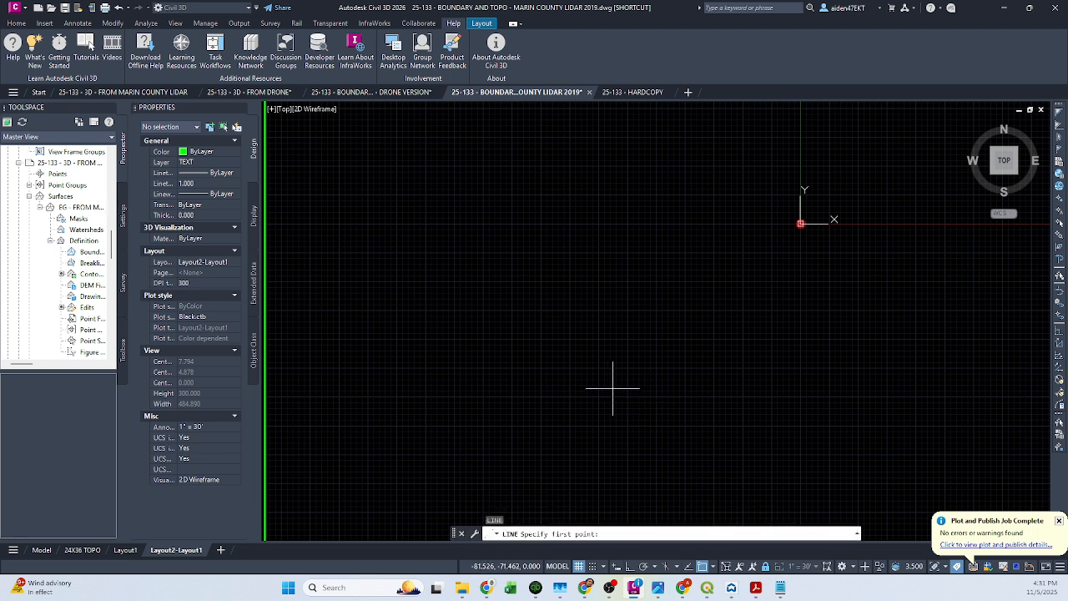
{"action": "key", "text": "Escape"}
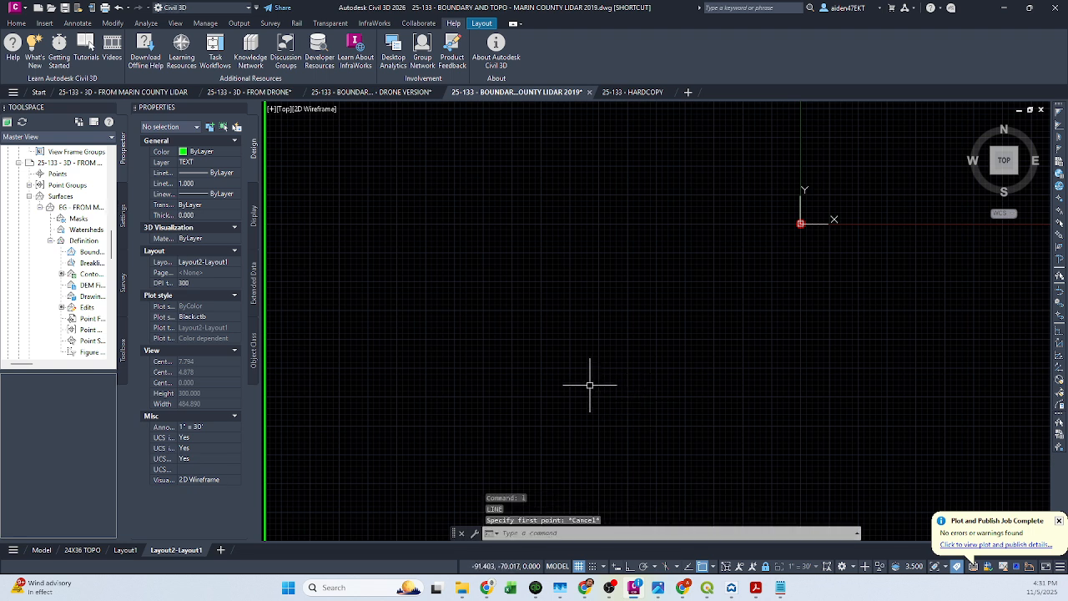
{"action": "left_click", "coordinate": [16, 23]}
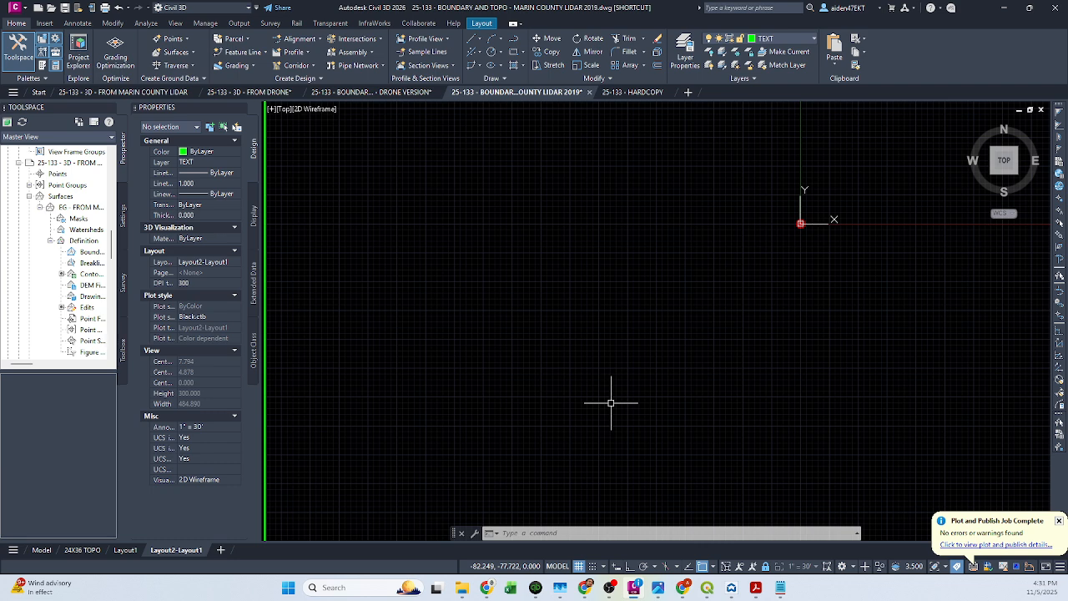
{"action": "type", "text": "l"}
{"action": "key", "text": "Return"}
{"action": "left_click", "coordinate": [582, 386]}
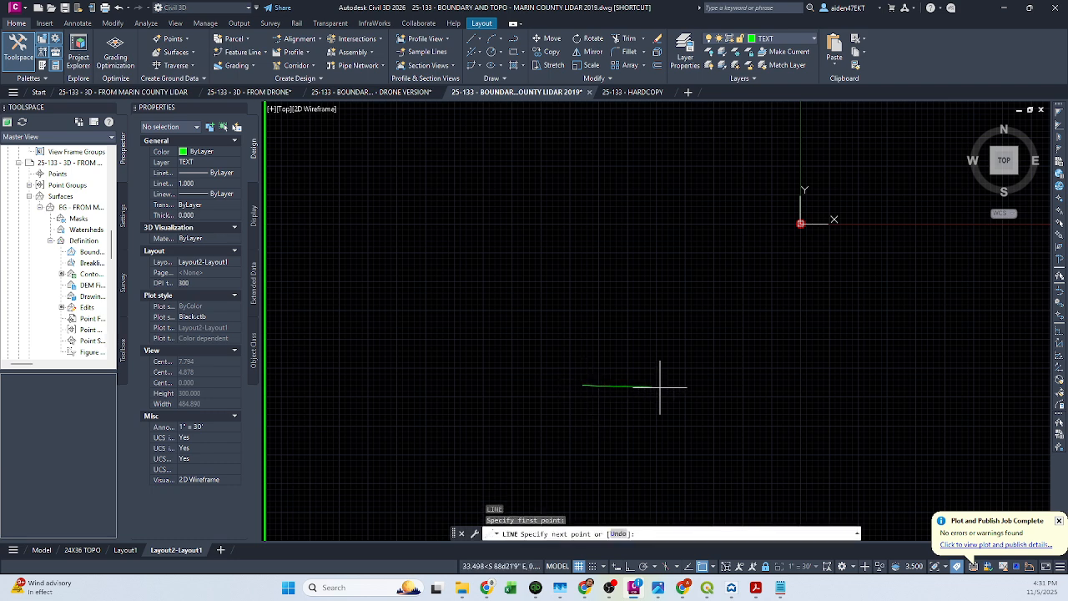
{"action": "key", "text": "Escape"}
{"action": "scroll", "coordinate": [659, 386], "scroll_direction": "down", "scroll_amount": 3}
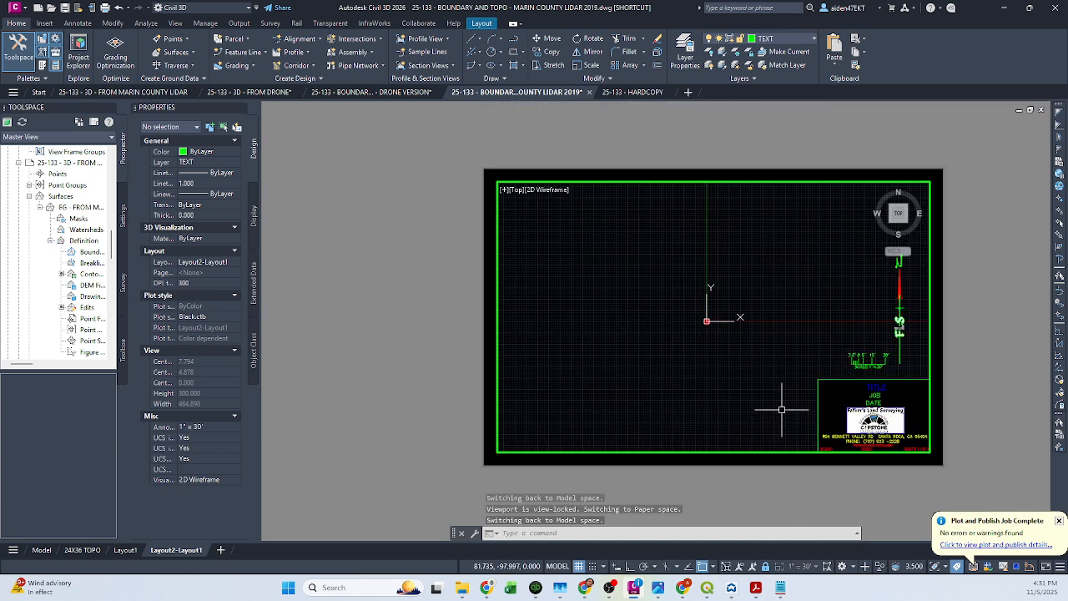
{"action": "double_click", "coordinate": [813, 476]}
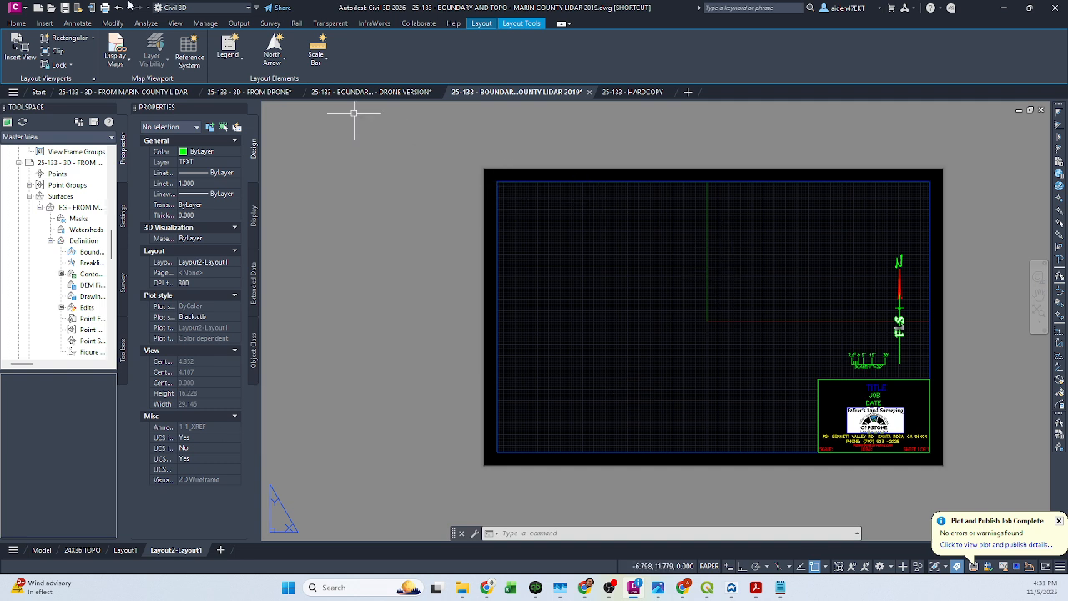
Add an aligned dimension between the upper two paper corners and place it above the sheet
{"action": "left_click", "coordinate": [78, 23]}
{"action": "left_click", "coordinate": [291, 65]}
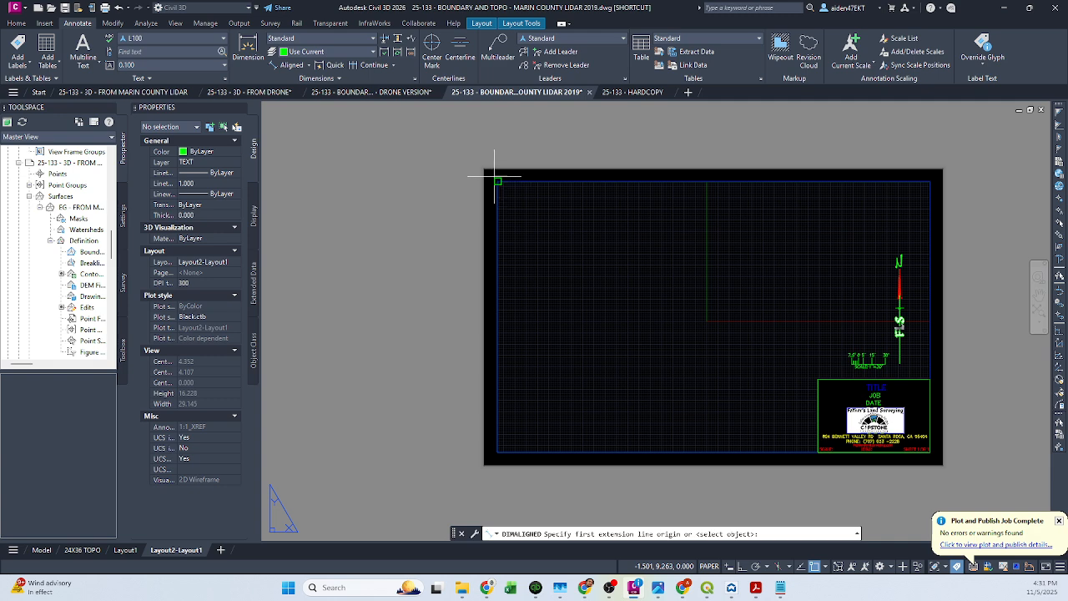
{"action": "scroll", "coordinate": [484, 168], "scroll_direction": "up", "scroll_amount": 5}
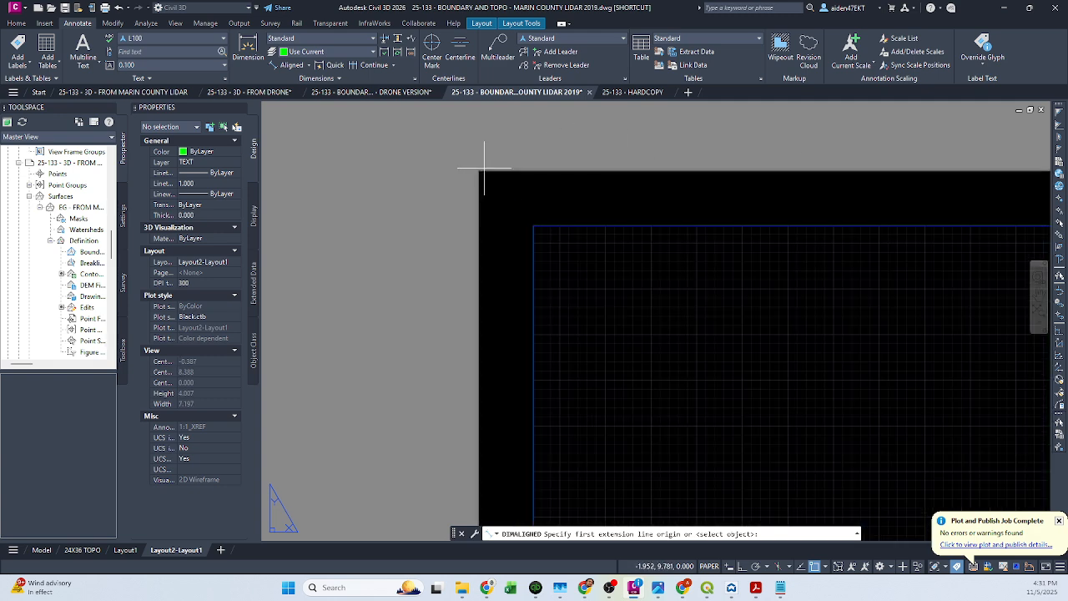
{"action": "left_click", "coordinate": [480, 172]}
{"action": "scroll", "coordinate": [480, 172], "scroll_direction": "down", "scroll_amount": 4}
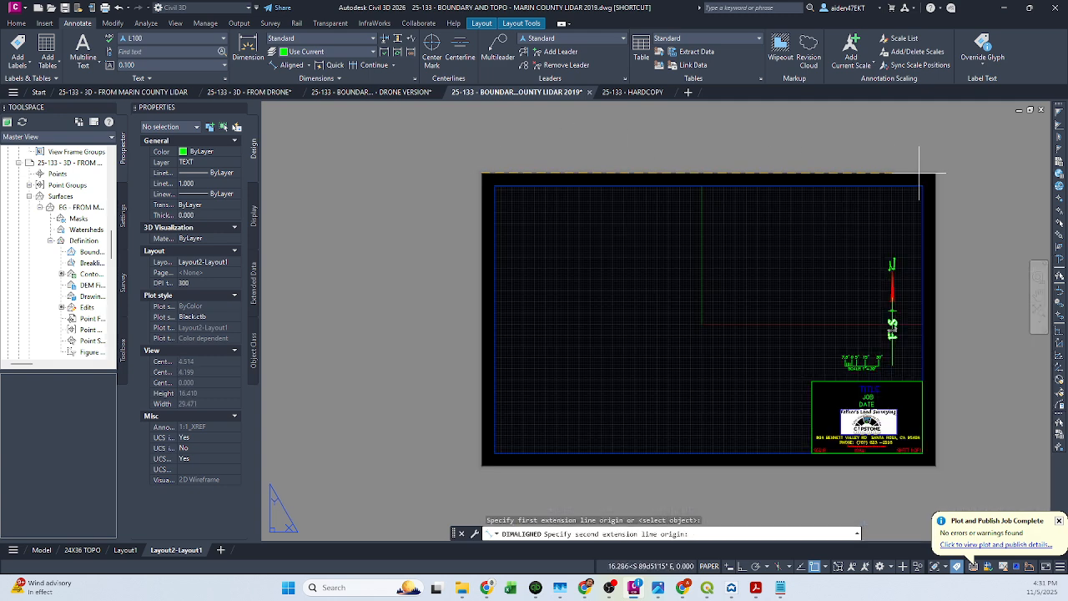
{"action": "scroll", "coordinate": [951, 172], "scroll_direction": "up", "scroll_amount": 3}
{"action": "left_click", "coordinate": [951, 173]}
{"action": "scroll", "coordinate": [951, 173], "scroll_direction": "down", "scroll_amount": 5}
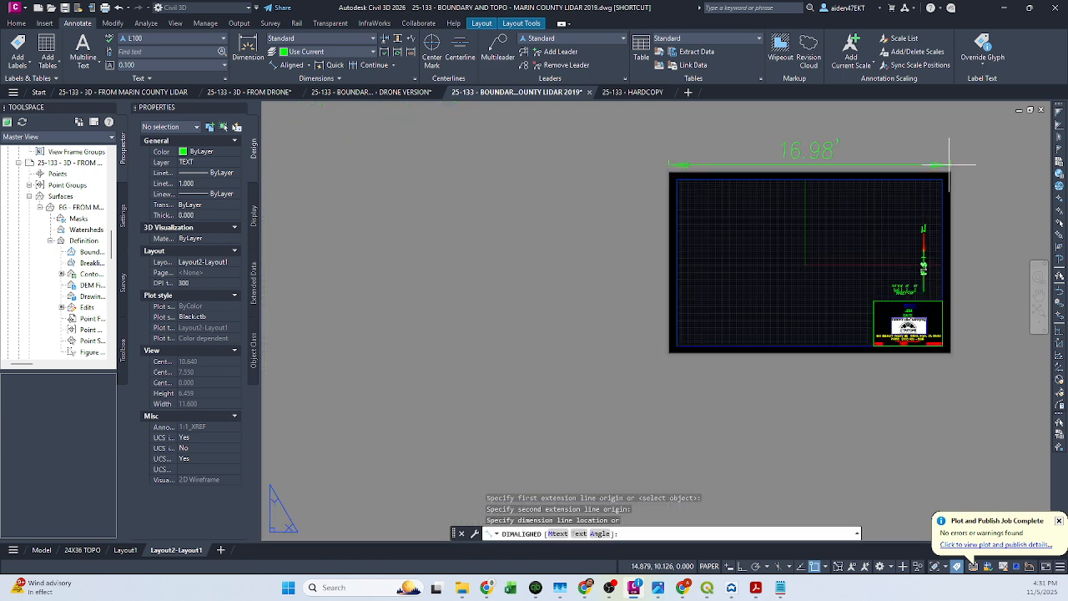
{"action": "left_click", "coordinate": [882, 159]}
Add a second aligned dimension along the paper's left edge and place it outside the sheet
{"action": "right_click", "coordinate": [837, 171]}
{"action": "left_click", "coordinate": [836, 171]}
{"action": "scroll", "coordinate": [676, 164], "scroll_direction": "up", "scroll_amount": 3}
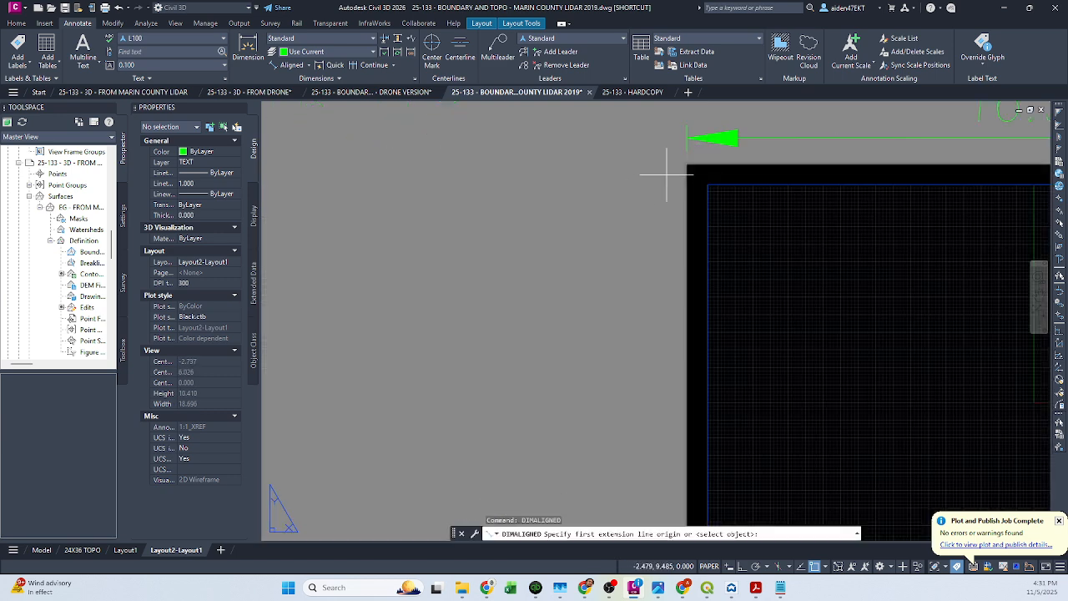
{"action": "left_click", "coordinate": [686, 165]}
{"action": "scroll", "coordinate": [691, 226], "scroll_direction": "down", "scroll_amount": 3}
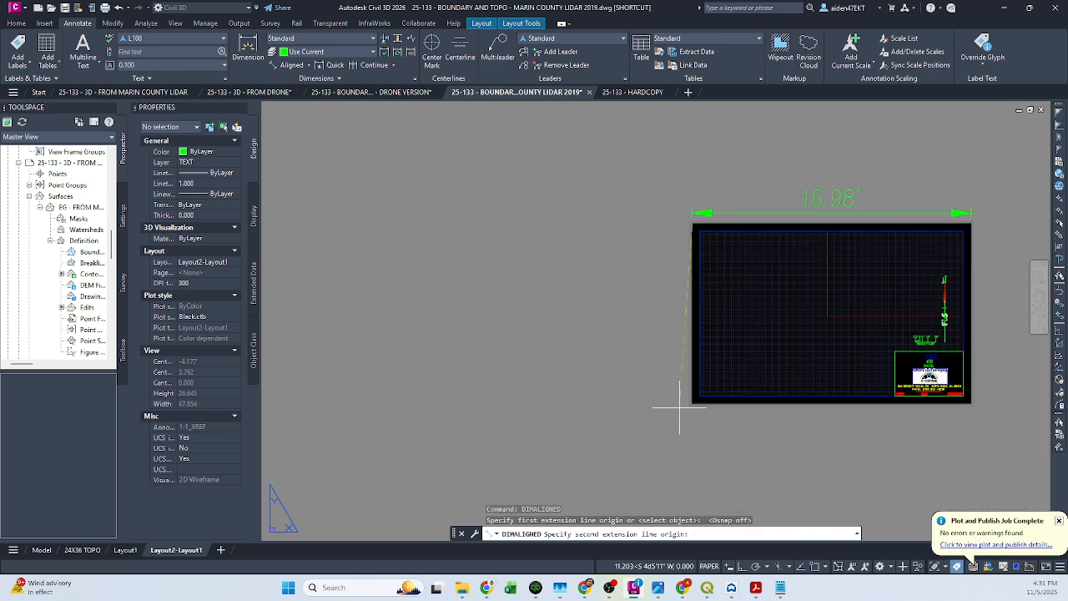
{"action": "left_click", "coordinate": [684, 403]}
{"action": "left_click", "coordinate": [674, 343]}
Delete the two aligned dimensions around the layout sheet
{"action": "left_click", "coordinate": [681, 313]}
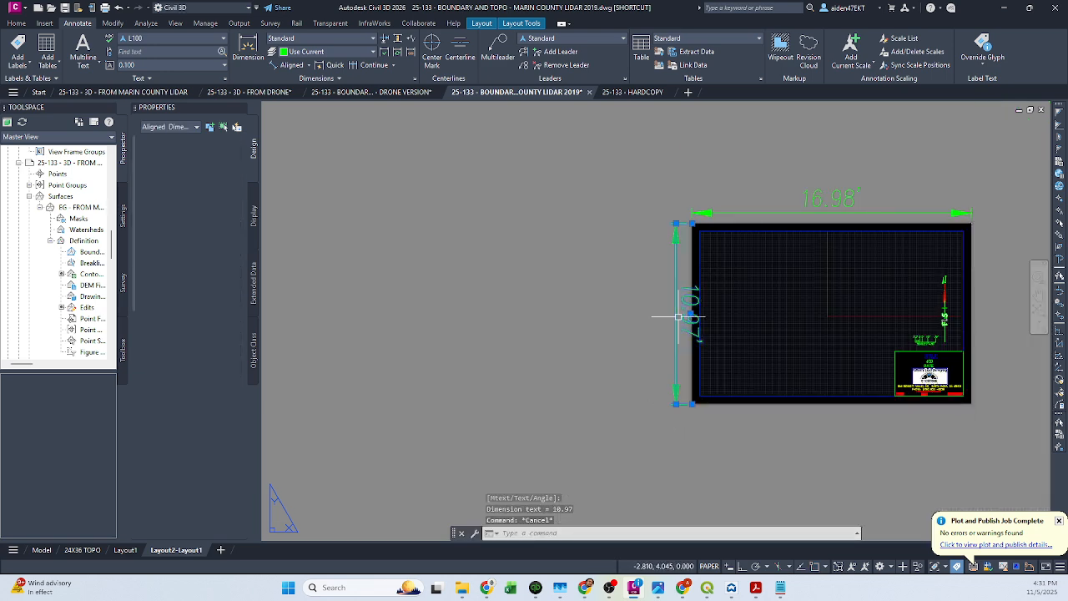
{"action": "key", "text": "Delete"}
{"action": "left_click", "coordinate": [829, 202]}
{"action": "key", "text": "Escape"}
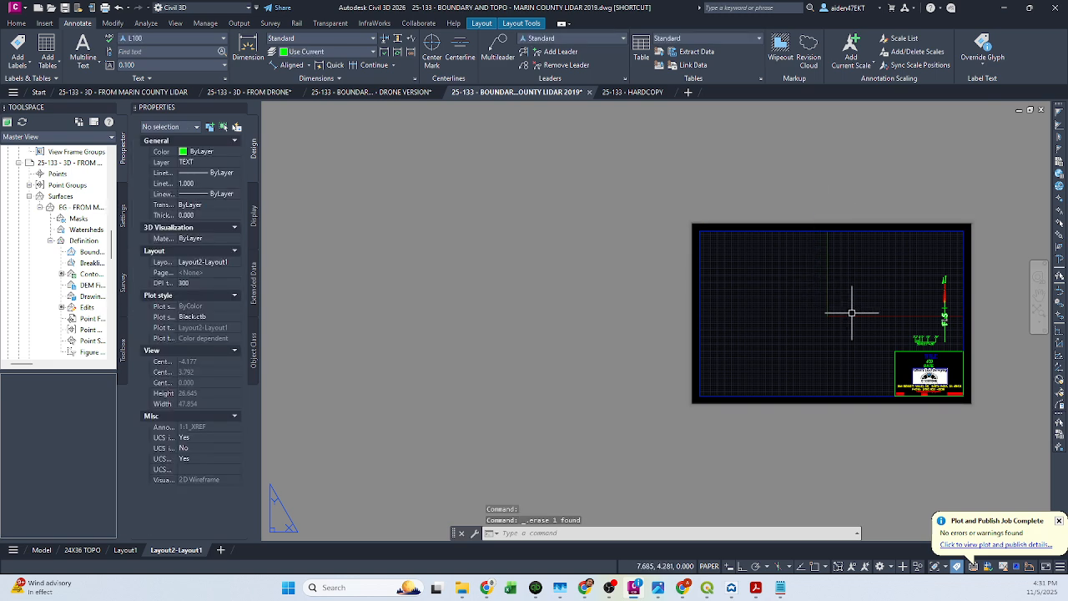
Activate and unlock the layout viewport and open its list of viewport scales
{"action": "scroll", "coordinate": [851, 308], "scroll_direction": "up", "scroll_amount": 2}
{"action": "double_click", "coordinate": [735, 348]}
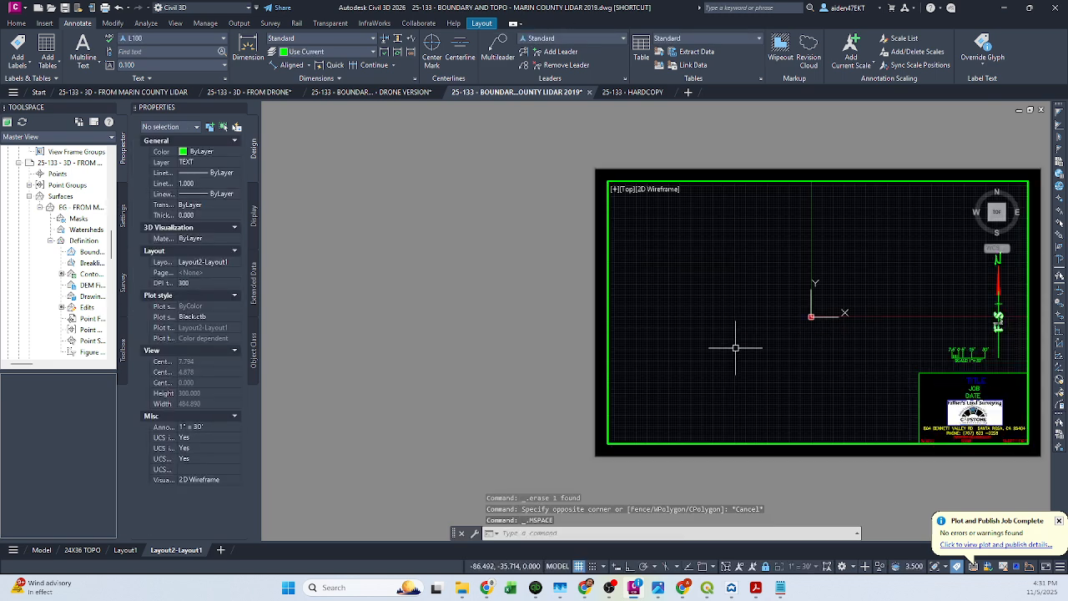
{"action": "left_click", "coordinate": [807, 568]}
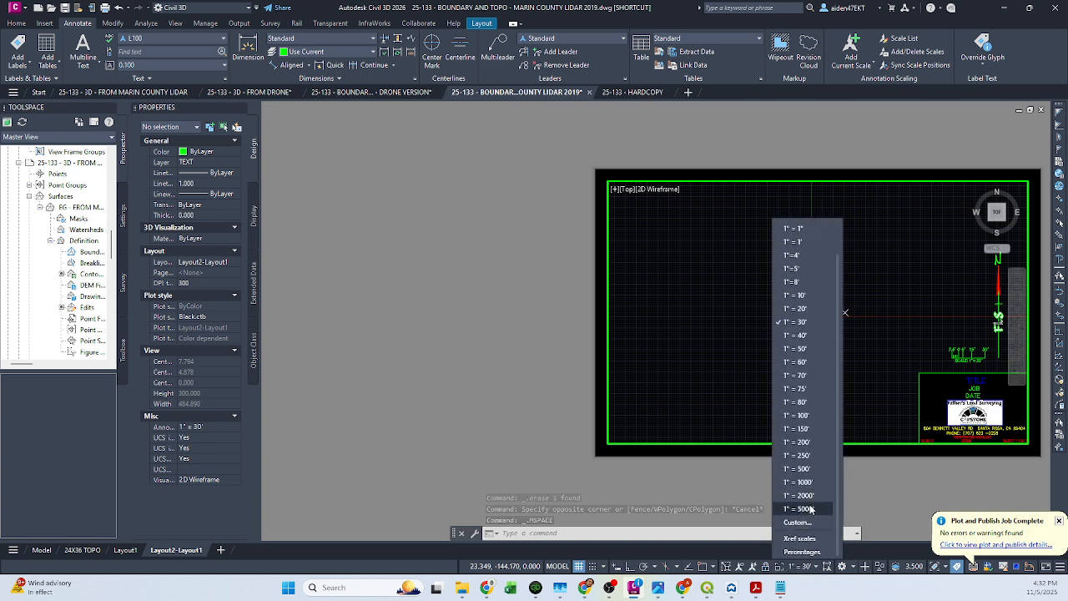
Review the custom drawing scale list and the form for adding a scale, leaving both without changes
{"action": "left_click", "coordinate": [803, 523]}
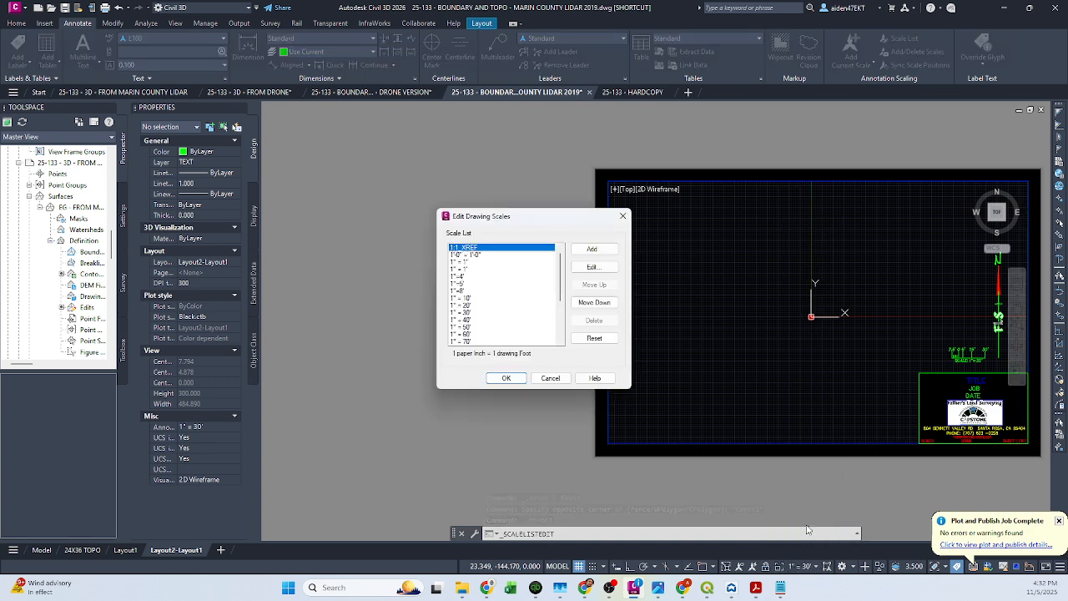
{"action": "left_click", "coordinate": [591, 248]}
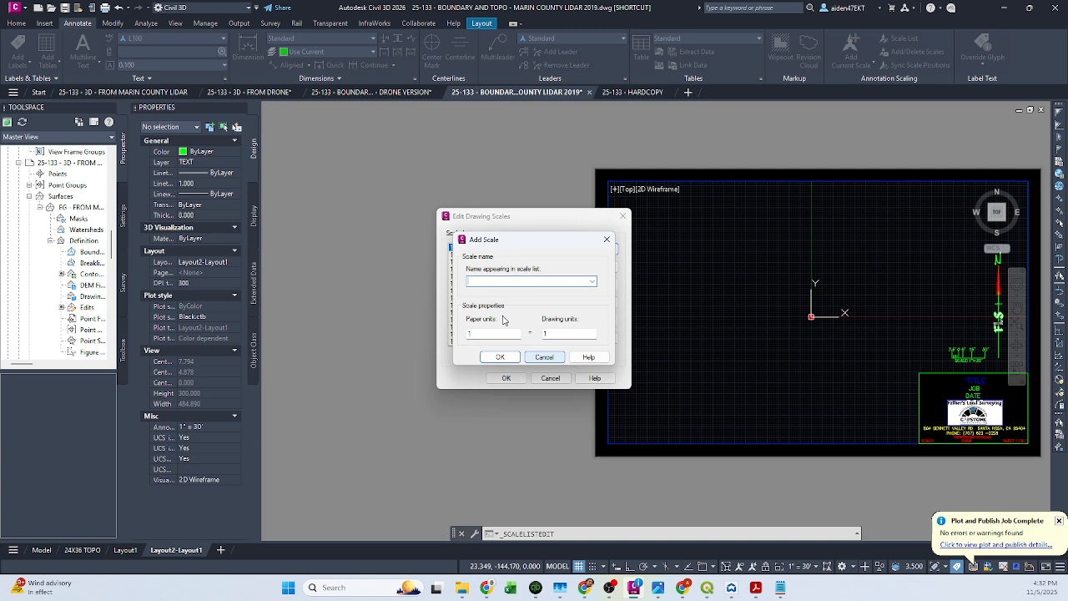
{"action": "left_click", "coordinate": [539, 356]}
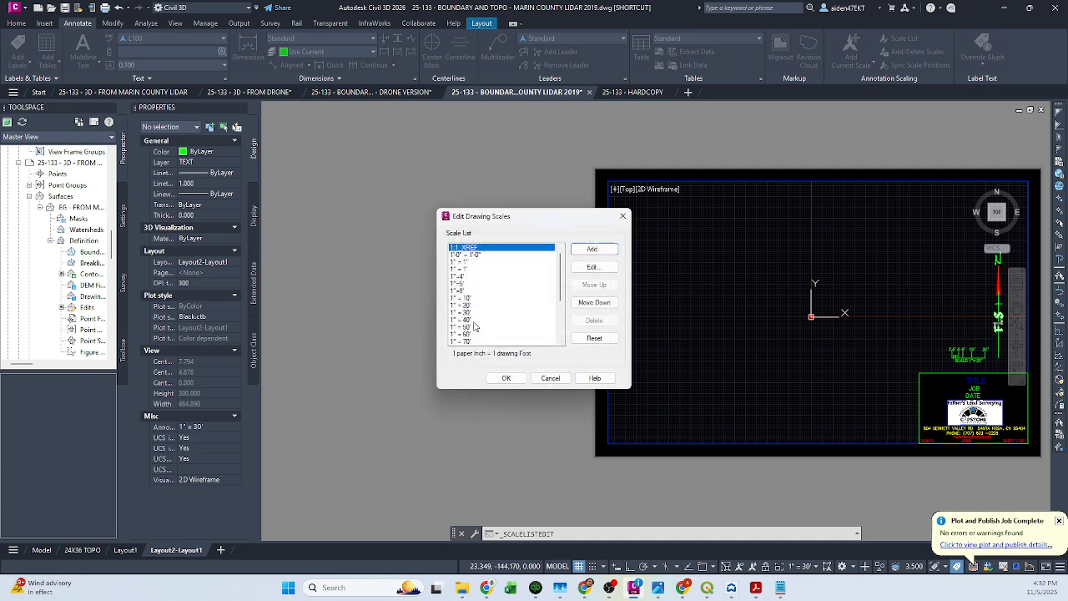
{"action": "left_click", "coordinate": [549, 379]}
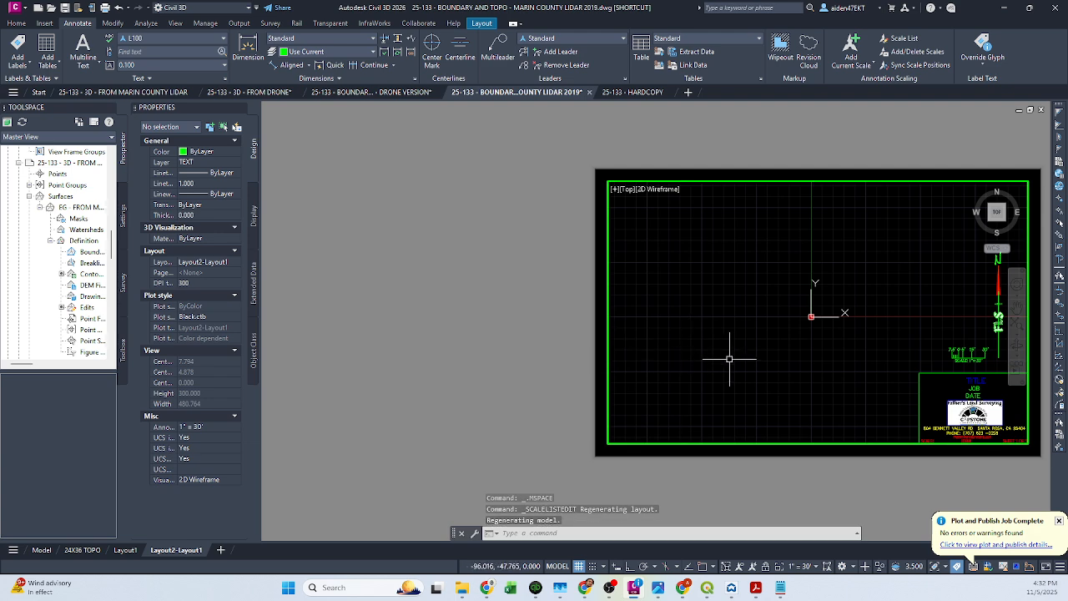
{"action": "middle_click_drag", "start_coordinate": [743, 354], "coordinate": [718, 371]}
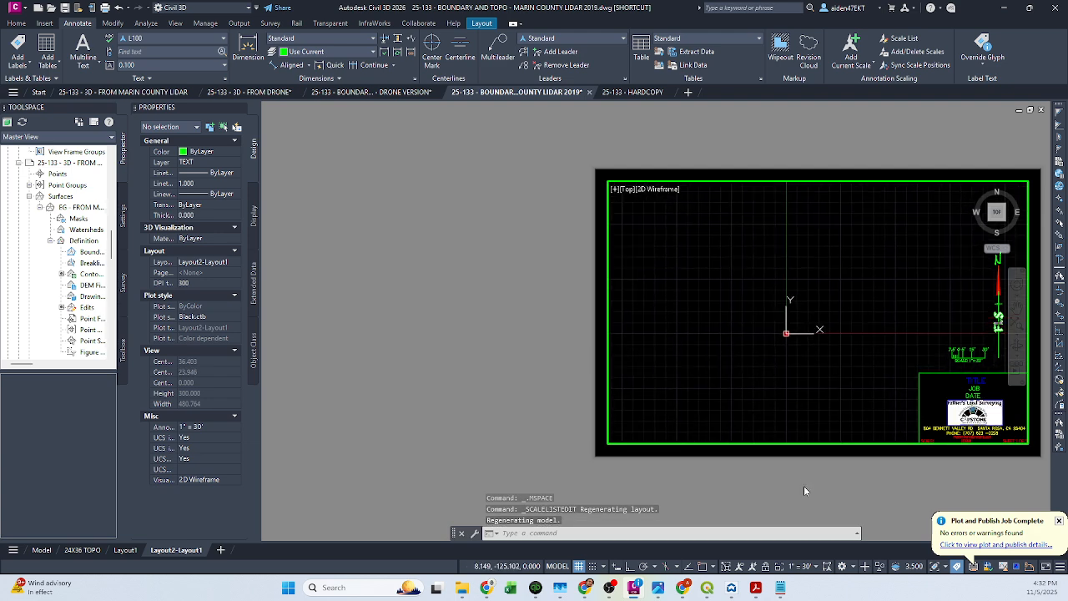
Lock the display of the active layout viewport
{"action": "left_click", "coordinate": [765, 567]}
{"action": "scroll", "coordinate": [834, 370], "scroll_direction": "up", "scroll_amount": 3}
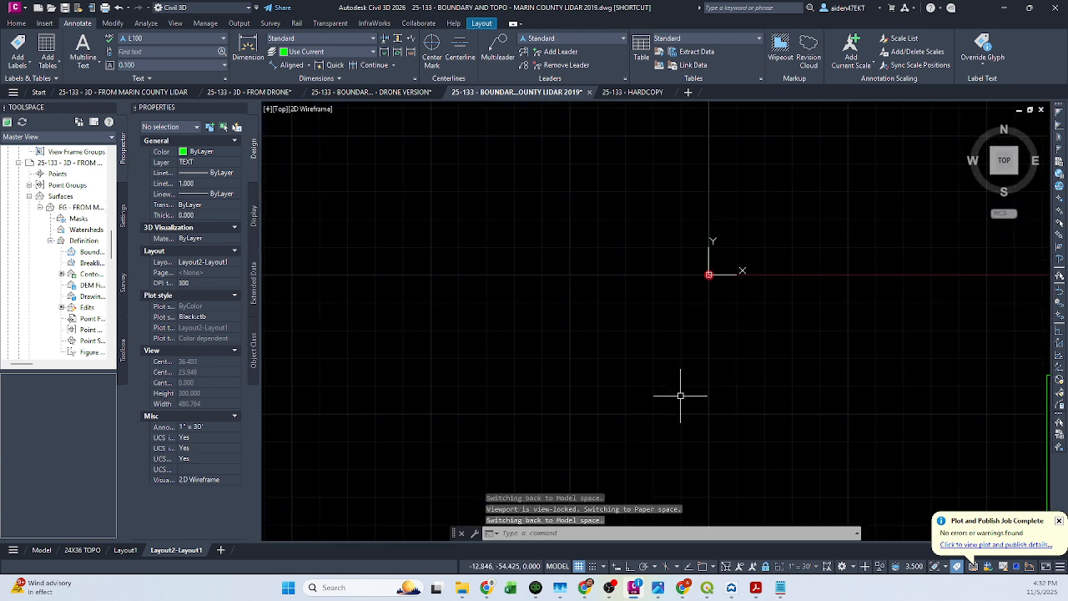
{"action": "left_click", "coordinate": [679, 395]}
{"action": "key", "text": "Escape"}
{"action": "scroll", "coordinate": [648, 369], "scroll_direction": "down", "scroll_amount": 1}
With Ortho on, draw a horizontal baseline about 30 feet long and a 7-foot vertical line up from its east end
{"action": "type", "text": "l"}
{"action": "key", "text": "Return"}
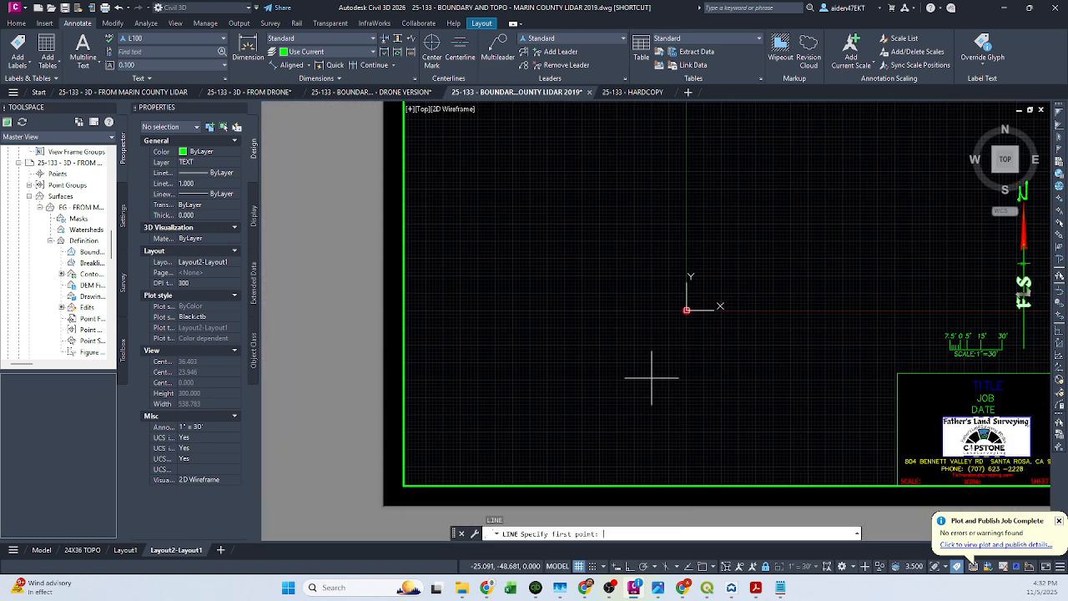
{"action": "left_click", "coordinate": [628, 566]}
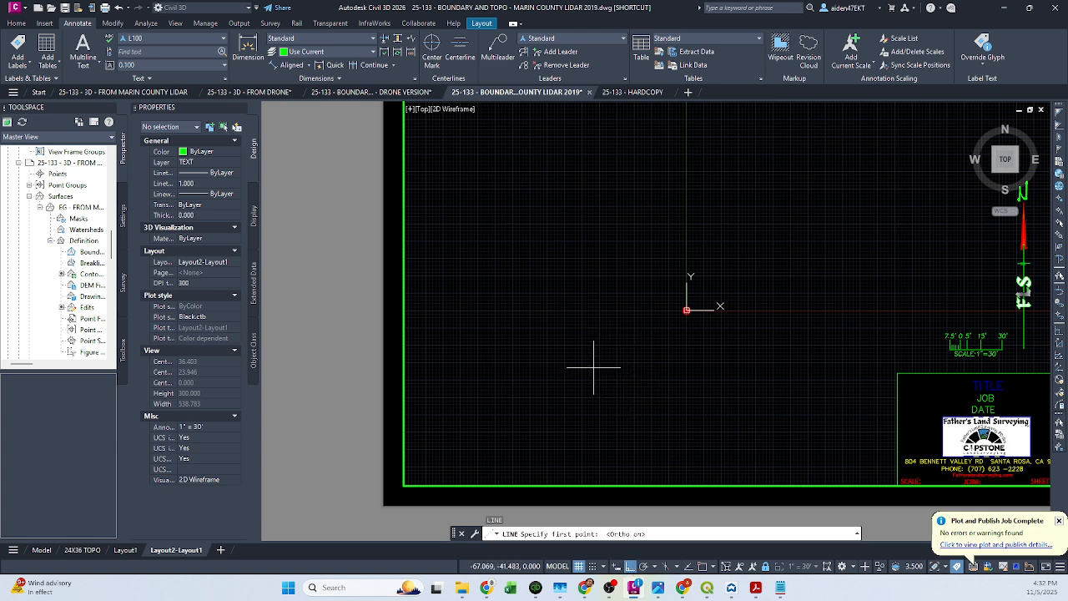
{"action": "left_click", "coordinate": [594, 365]}
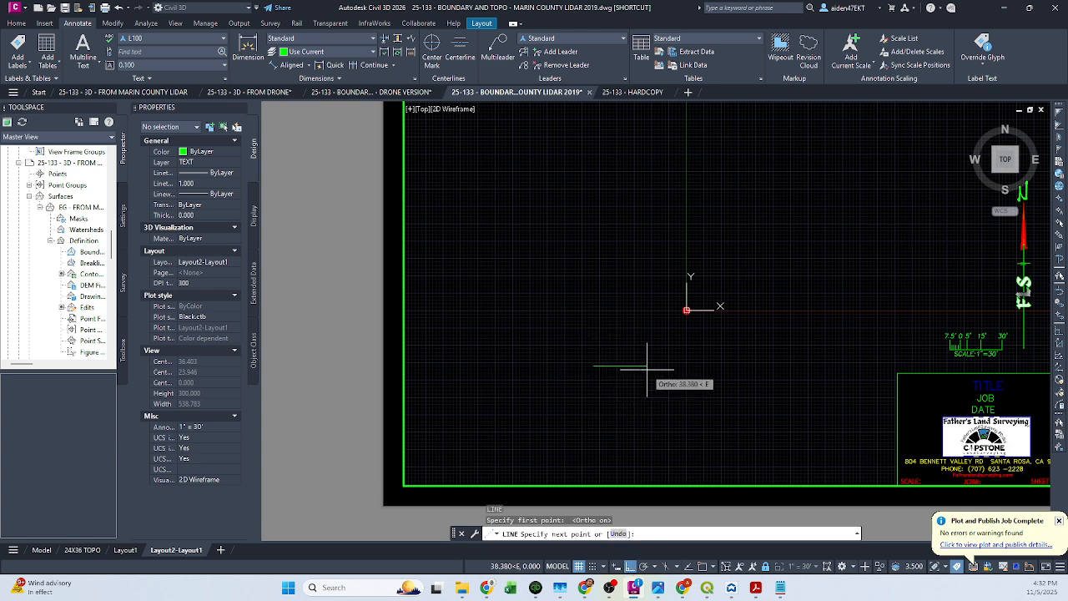
{"action": "key", "text": "Return"}
{"action": "scroll", "coordinate": [634, 364], "scroll_direction": "up", "scroll_amount": 2}
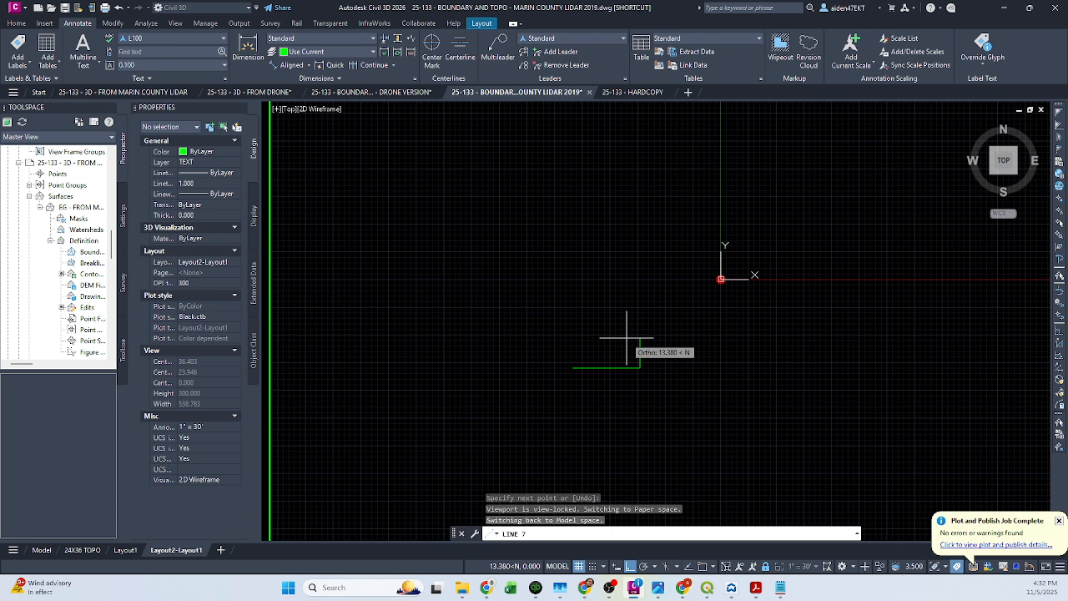
{"action": "type", "text": "7.5"}
{"action": "key", "text": "Return"}
{"action": "key", "text": "Escape"}
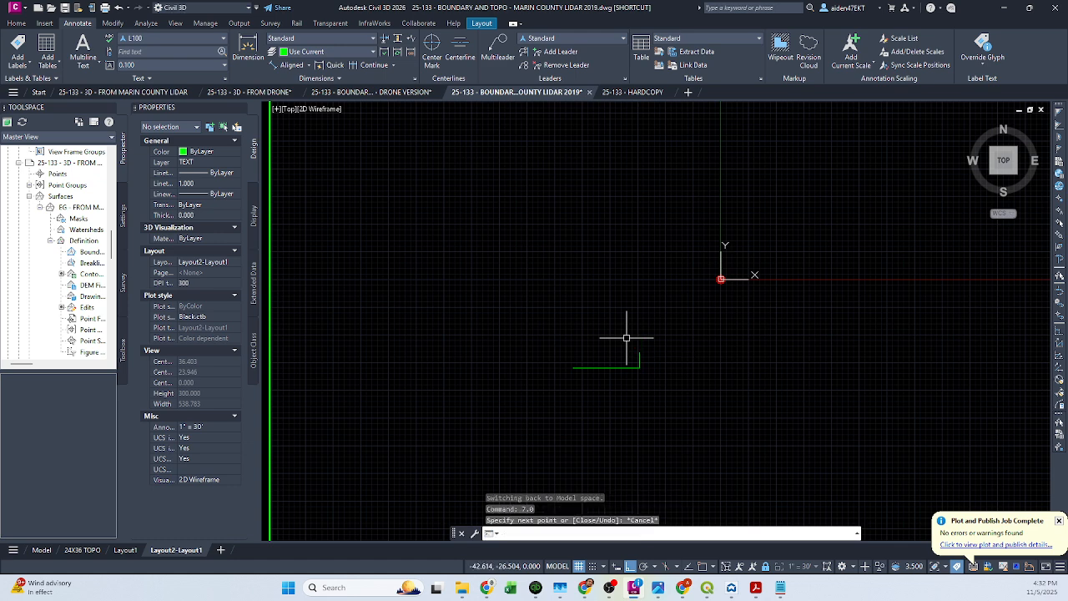
Offset the vertical end line 30 feet west onto the other end of the baseline
{"action": "scroll", "coordinate": [628, 339], "scroll_direction": "down", "scroll_amount": 2}
{"action": "scroll", "coordinate": [635, 368], "scroll_direction": "up", "scroll_amount": 2}
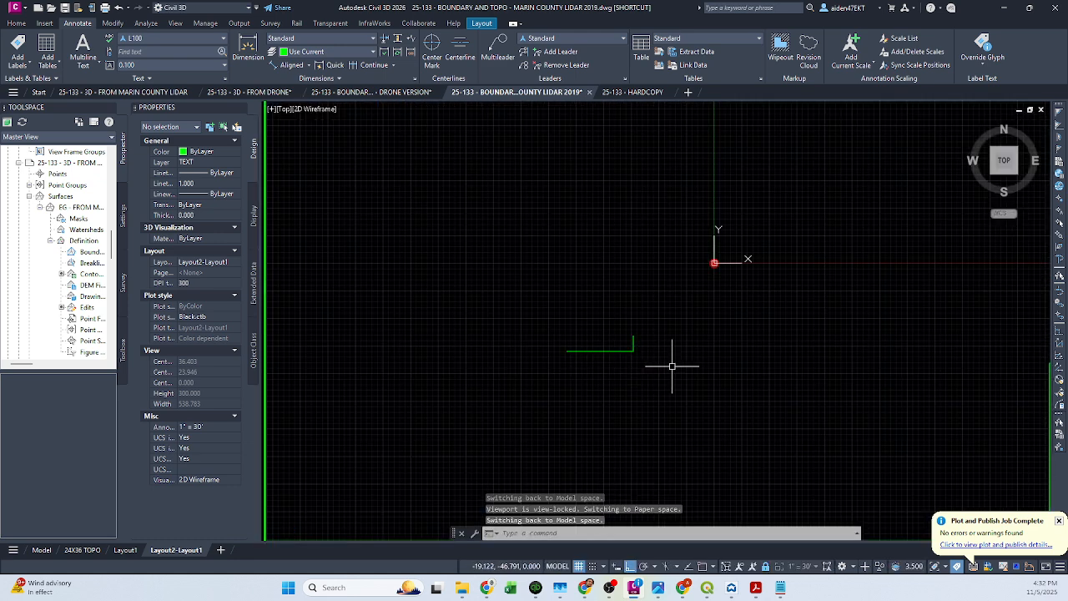
{"action": "mouse_move", "coordinate": [783, 342]}
{"action": "middle_mouse_down"}
{"action": "mouse_move", "coordinate": [539, 339]}
{"action": "mouse_move", "coordinate": [754, 333]}
{"action": "middle_mouse_up"}
{"action": "scroll", "coordinate": [553, 339], "scroll_direction": "up", "scroll_amount": 2}
{"action": "key", "text": "Escape"}
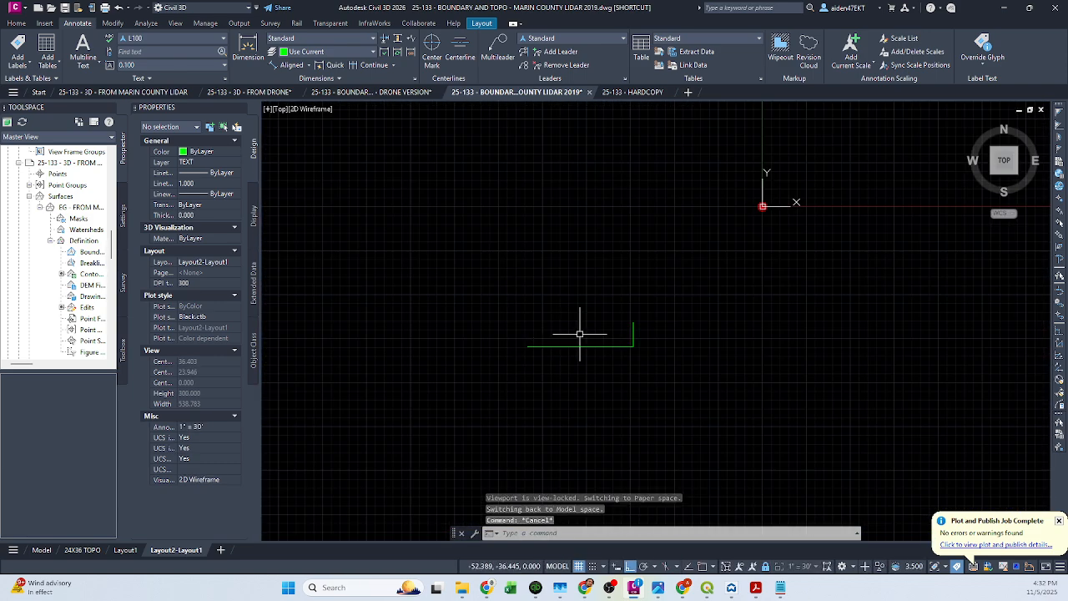
{"action": "type", "text": "o"}
{"action": "key", "text": "Return"}
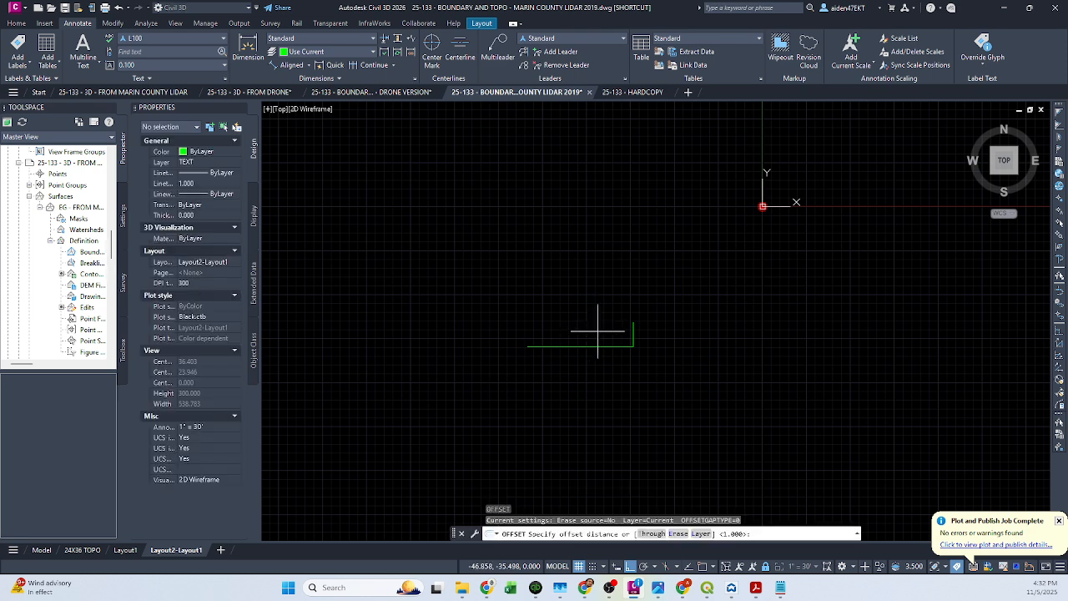
{"action": "type", "text": "3"}
{"action": "key", "text": "Return"}
{"action": "left_click", "coordinate": [636, 334]}
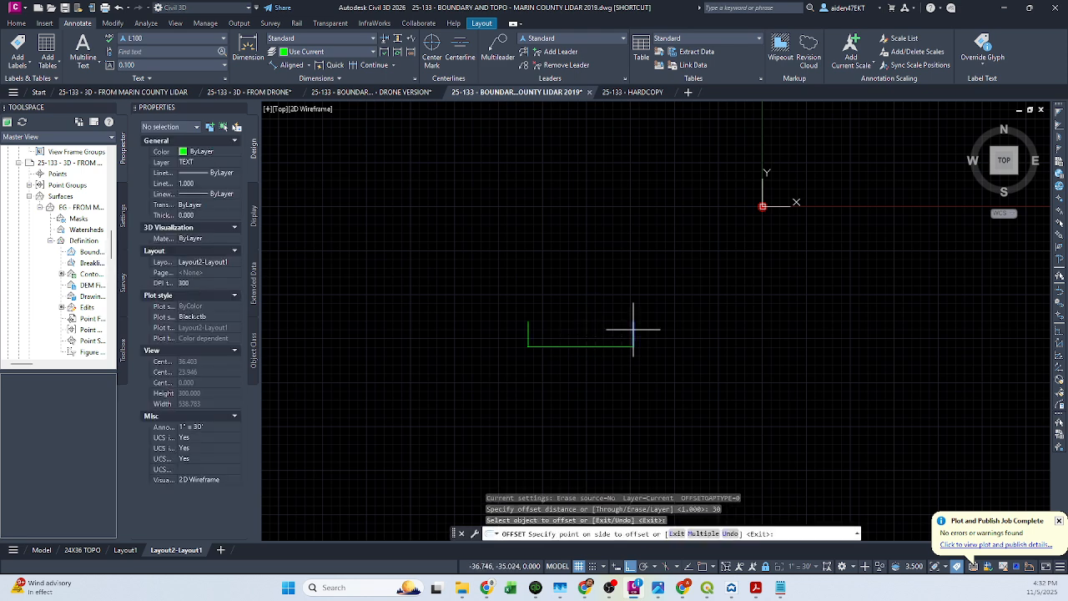
{"action": "left_click", "coordinate": [583, 319]}
{"action": "key", "text": "Escape"}
Offset the west end line outward five times in succession at 1-foot spacing to form small graduation ticks
{"action": "middle_click_drag", "start_coordinate": [550, 321], "coordinate": [625, 317]}
{"action": "scroll", "coordinate": [523, 324], "scroll_direction": "up", "scroll_amount": 2}
{"action": "type", "text": "o"}
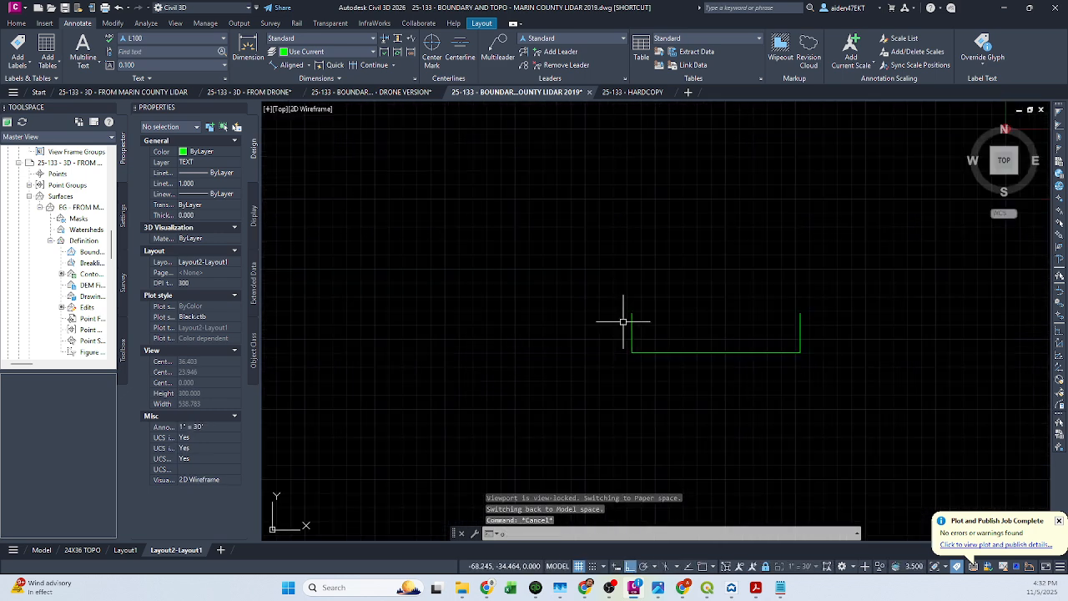
{"action": "key", "text": "Return"}
{"action": "type", "text": "1"}
{"action": "key", "text": "Return"}
{"action": "left_click", "coordinate": [632, 333]}
{"action": "left_click", "coordinate": [622, 337]}
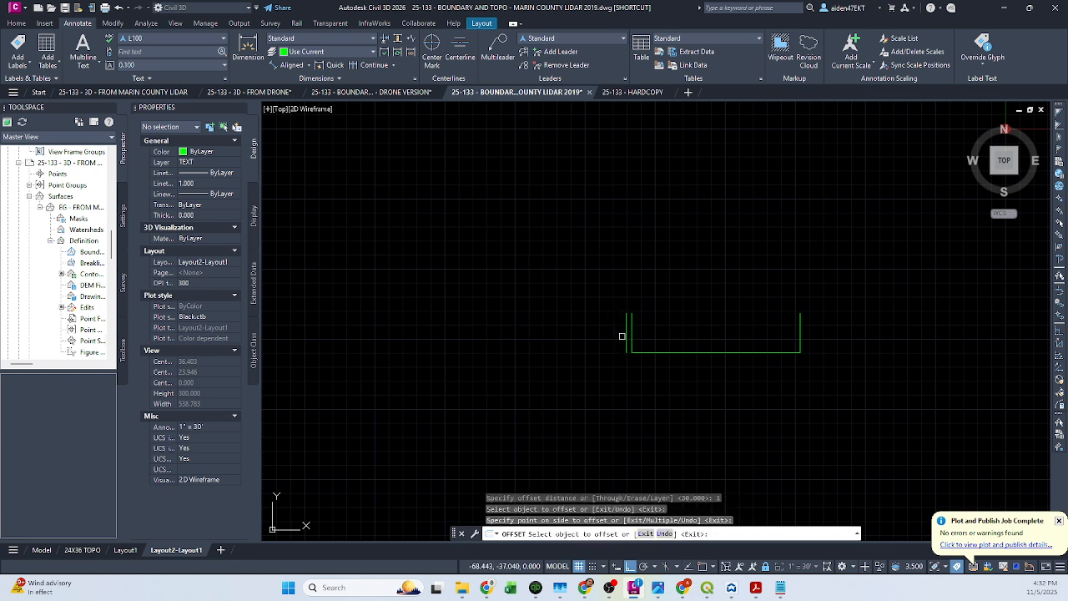
{"action": "left_click", "coordinate": [624, 335]}
{"action": "left_click", "coordinate": [618, 334]}
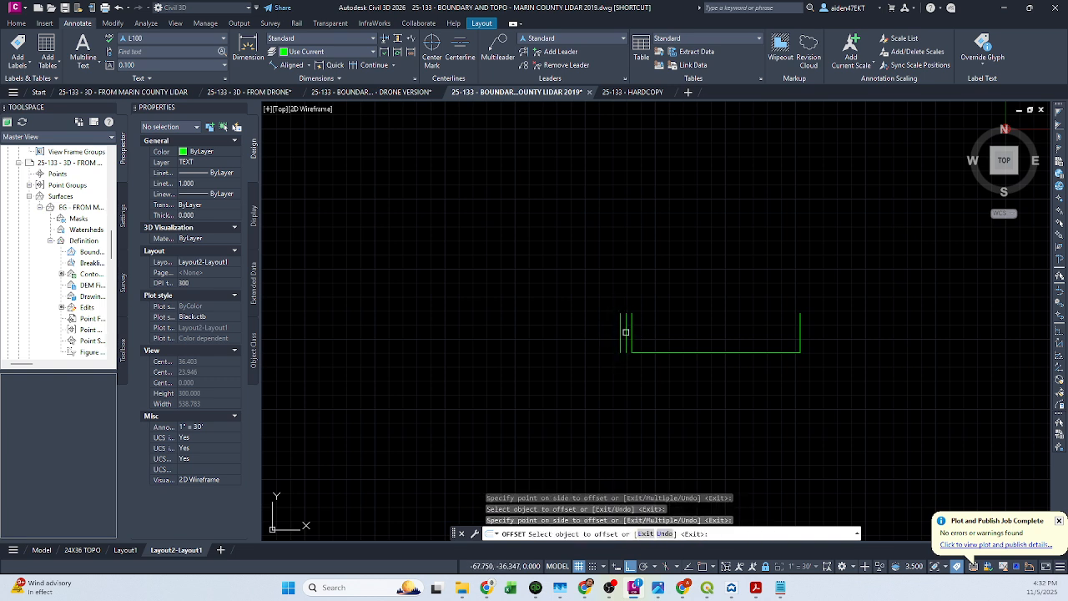
{"action": "scroll", "coordinate": [626, 332], "scroll_direction": "up", "scroll_amount": 4}
{"action": "left_click", "coordinate": [608, 329]}
{"action": "left_click", "coordinate": [595, 329]}
{"action": "left_click", "coordinate": [593, 329]}
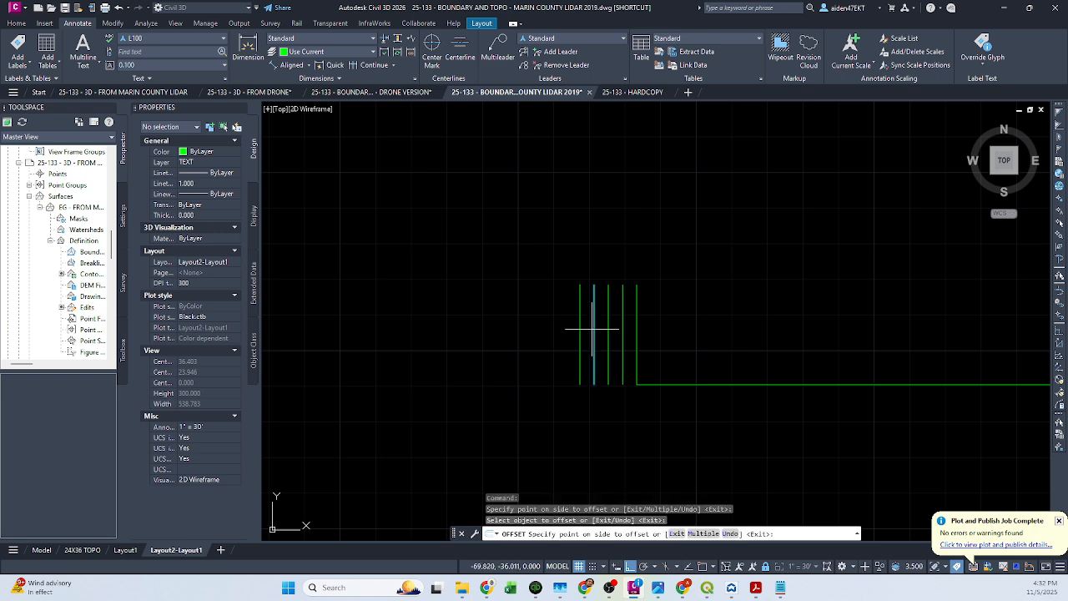
{"action": "left_click", "coordinate": [567, 330]}
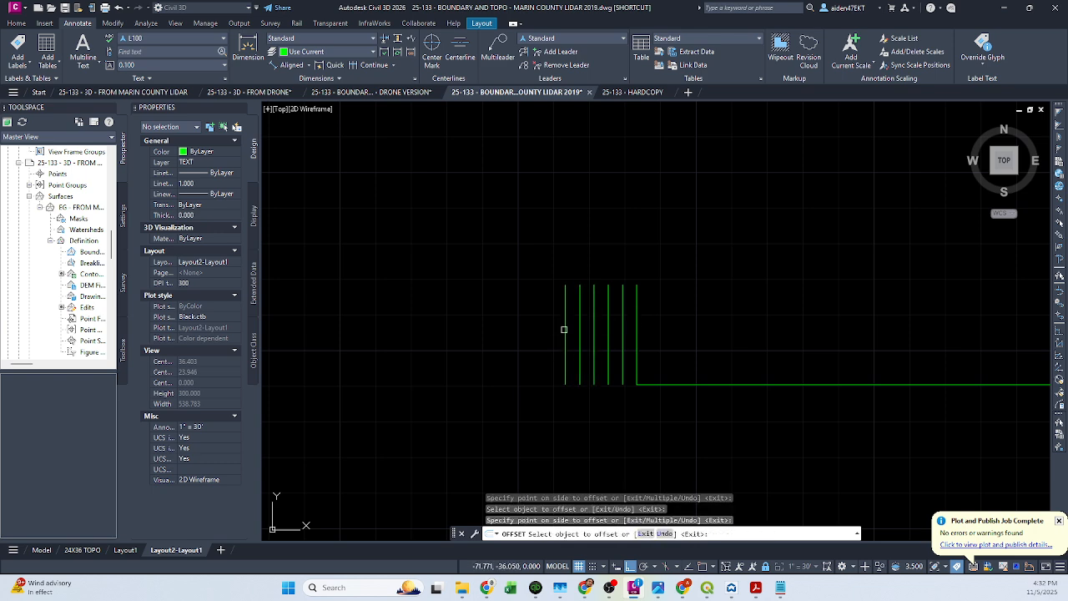
{"action": "key", "text": "Escape"}
Measure the distance between the tops of the baseline's west end line and the outermost 1-foot tick
{"action": "type", "text": "i"}
{"action": "key", "text": "space"}
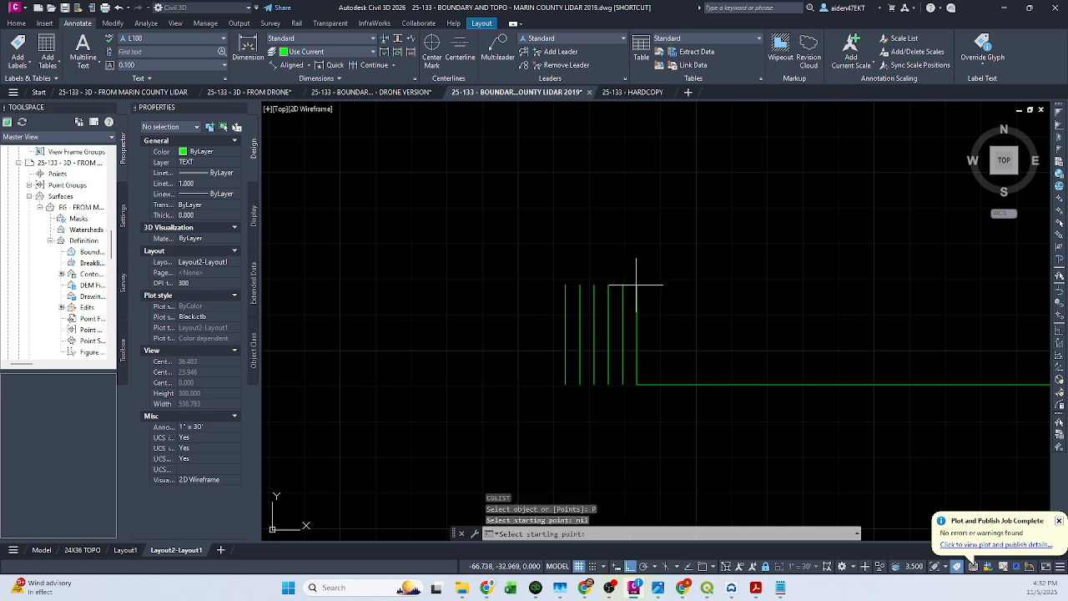
{"action": "left_click", "coordinate": [637, 285]}
{"action": "left_click", "coordinate": [568, 286]}
{"action": "key", "text": "Escape"}
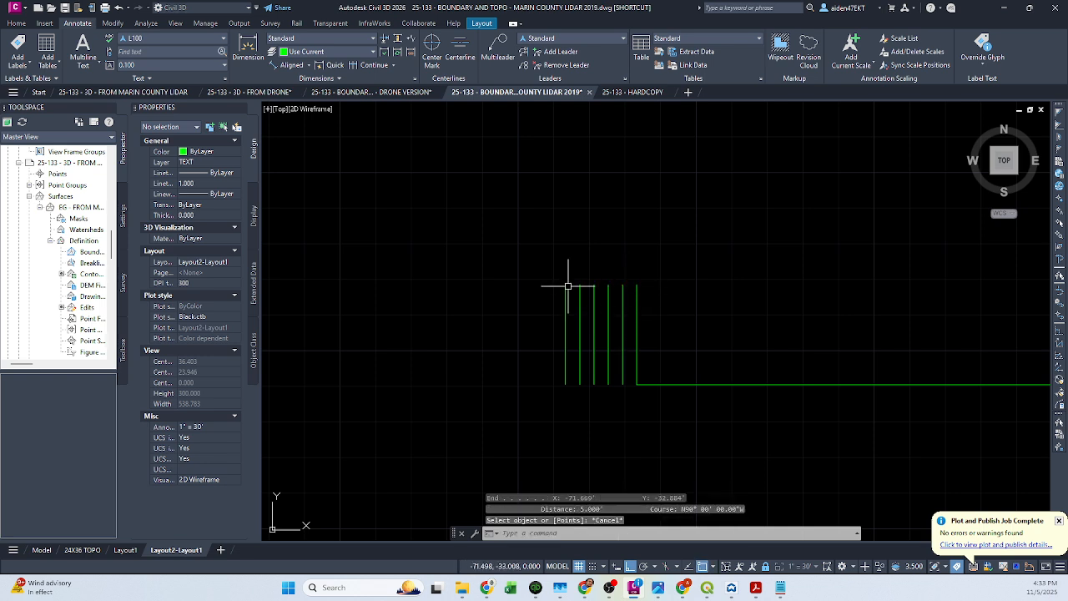
Shorten the four intermediate 1-foot ticks to a total length of 3.5 with Lengthen, trimming them from the upper ends
{"action": "type", "text": "/"}
{"action": "key", "text": "Return"}
{"action": "key", "text": "Return"}
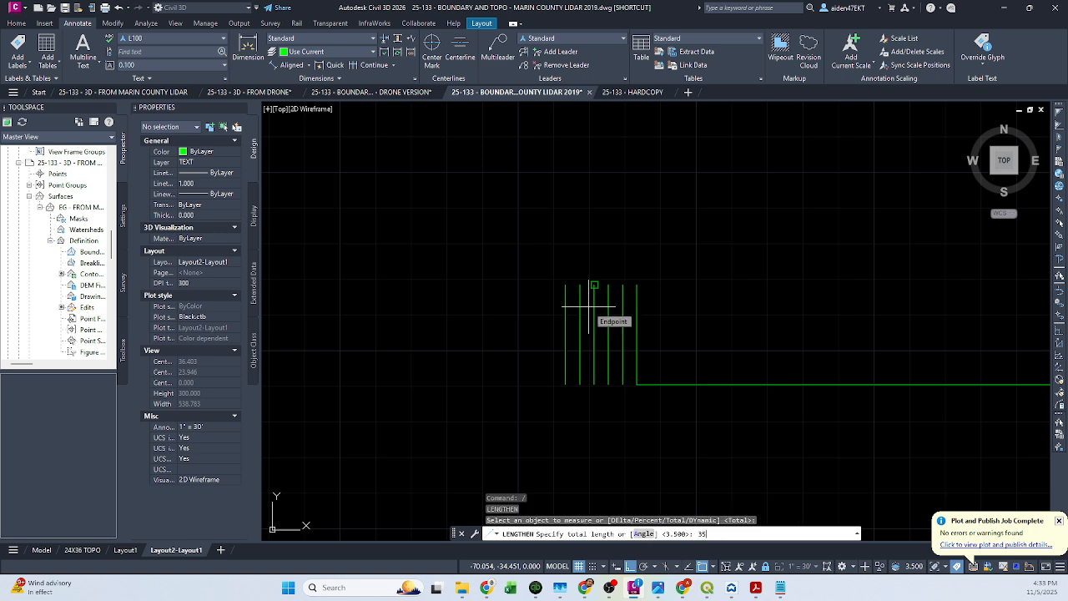
{"action": "type", "text": "3.5"}
{"action": "key", "text": "Return"}
{"action": "left_click", "coordinate": [579, 305]}
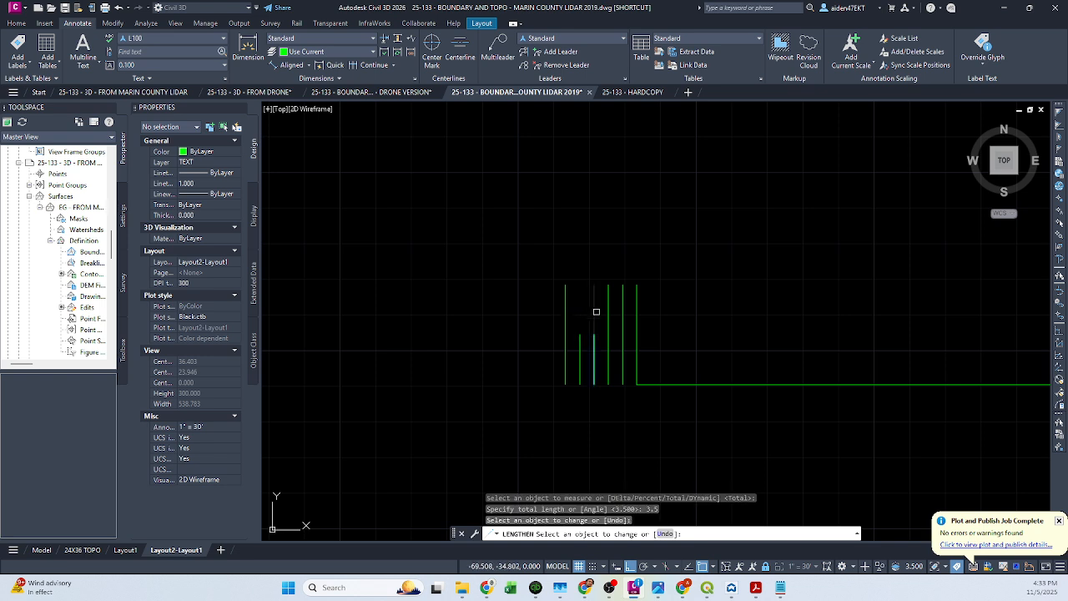
{"action": "left_click", "coordinate": [595, 311]}
{"action": "left_click", "coordinate": [609, 313]}
{"action": "left_click", "coordinate": [622, 315]}
{"action": "key", "text": "Return"}
{"action": "scroll", "coordinate": [619, 316], "scroll_direction": "down", "scroll_amount": 4}
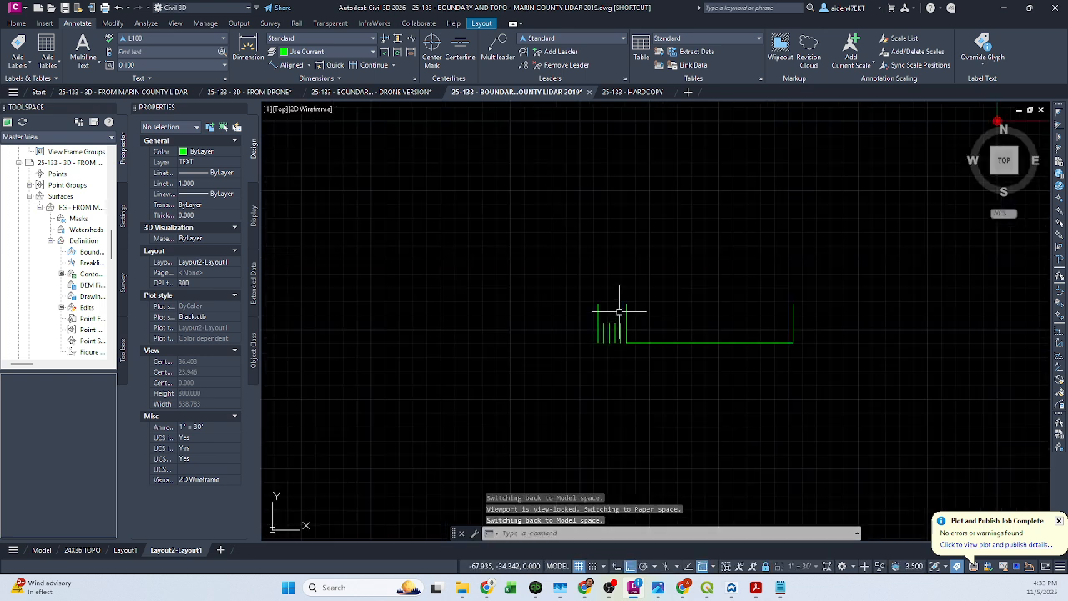
{"action": "key", "text": "Escape"}
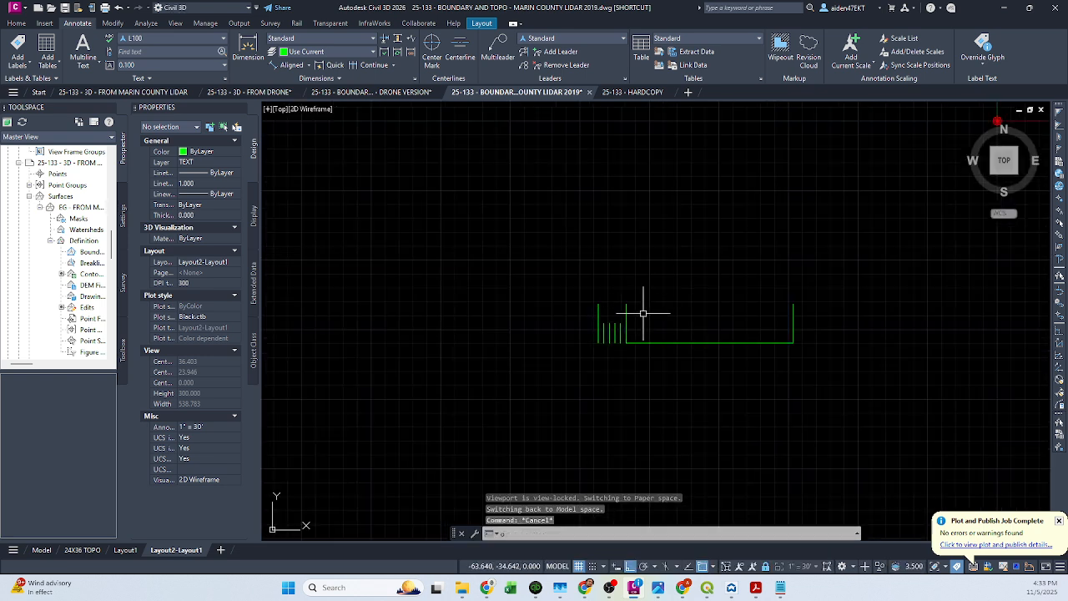
Offset the baseline's west end line 5 feet east to add a tick on the baseline
{"action": "type", "text": "o"}
{"action": "key", "text": "Return"}
{"action": "type", "text": "5"}
{"action": "key", "text": "Return"}
{"action": "left_click", "coordinate": [625, 314]}
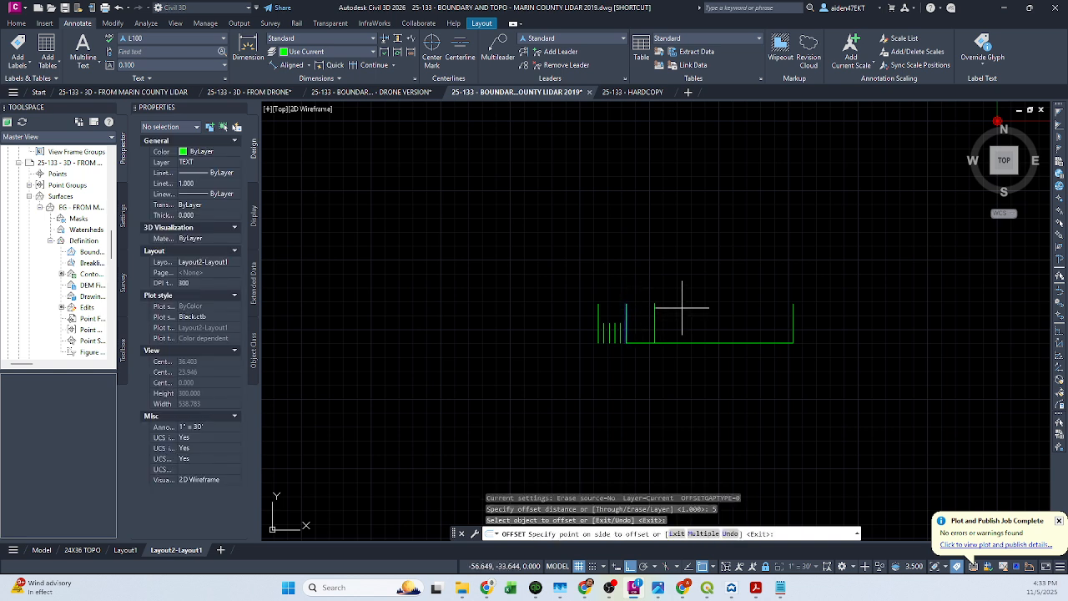
{"action": "left_click", "coordinate": [682, 308]}
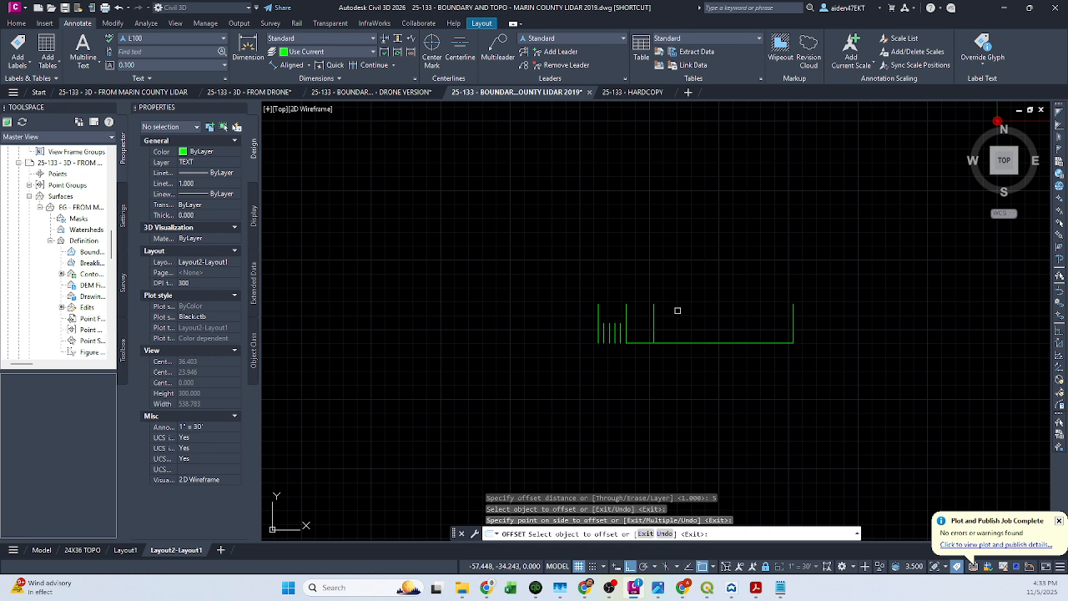
{"action": "key", "text": "Escape"}
{"action": "key", "text": "Escape"}
Offset the baseline's west end line 15 feet east to add the middle tick
{"action": "type", "text": "o"}
{"action": "key", "text": "Return"}
{"action": "type", "text": "15"}
{"action": "key", "text": "Return"}
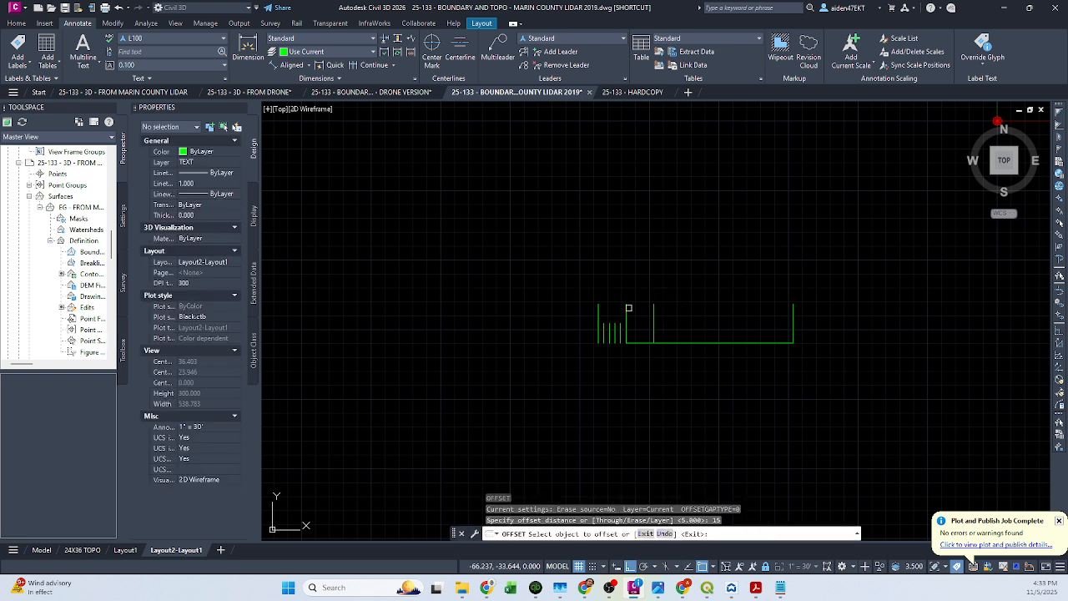
{"action": "left_click", "coordinate": [628, 308]}
{"action": "left_click", "coordinate": [707, 305]}
{"action": "key", "text": "Escape"}
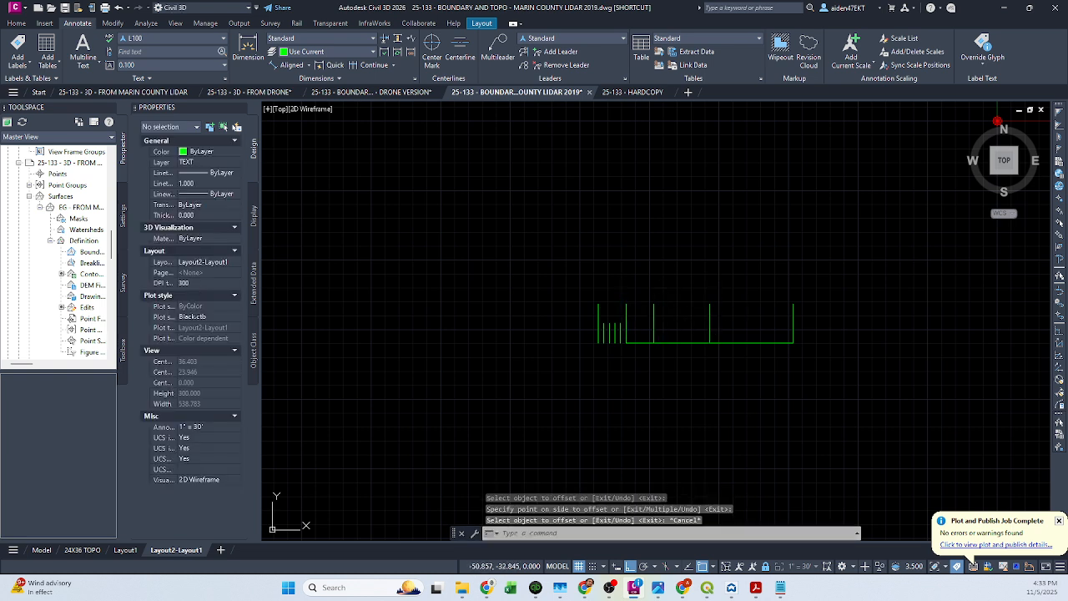
Add a multiline text label reading 5' above the outermost west tick of the scale bar
{"action": "scroll", "coordinate": [618, 299], "scroll_direction": "up", "scroll_amount": 1}
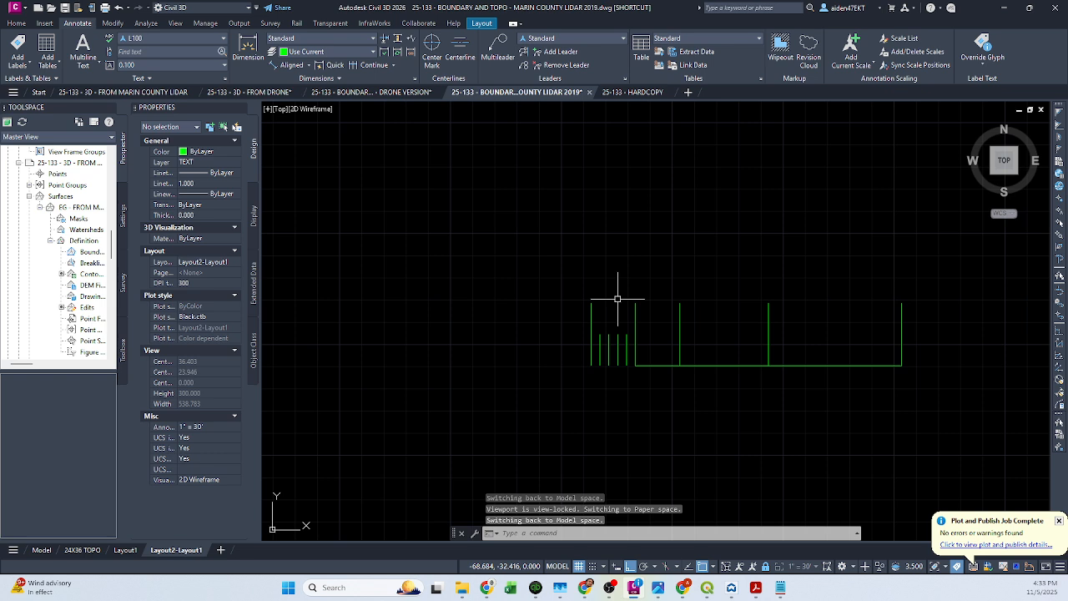
{"action": "type", "text": "my"}
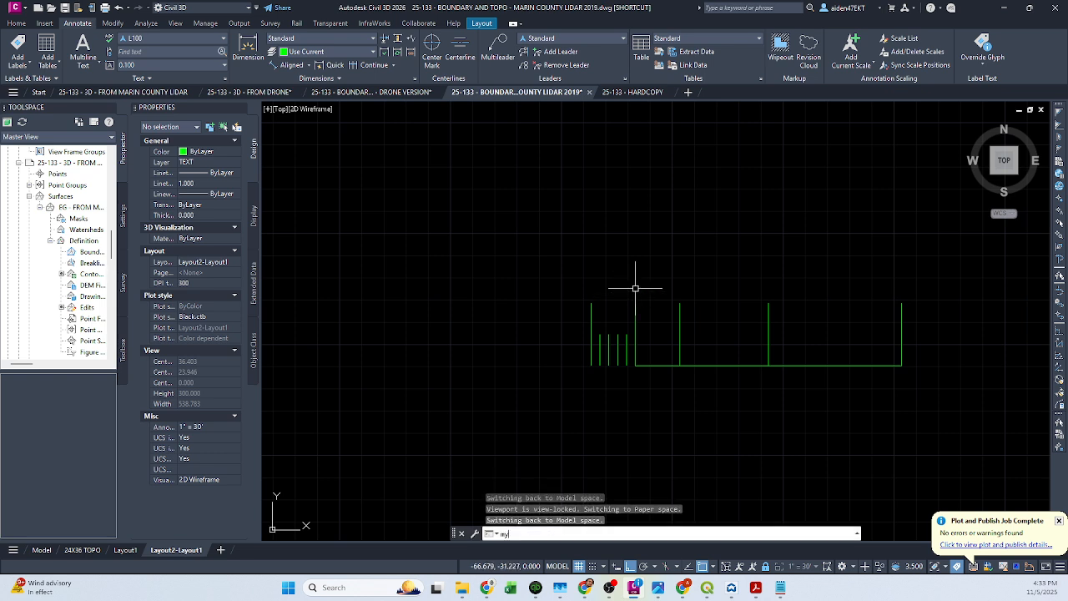
{"action": "key", "text": "Escape"}
{"action": "type", "text": "m"}
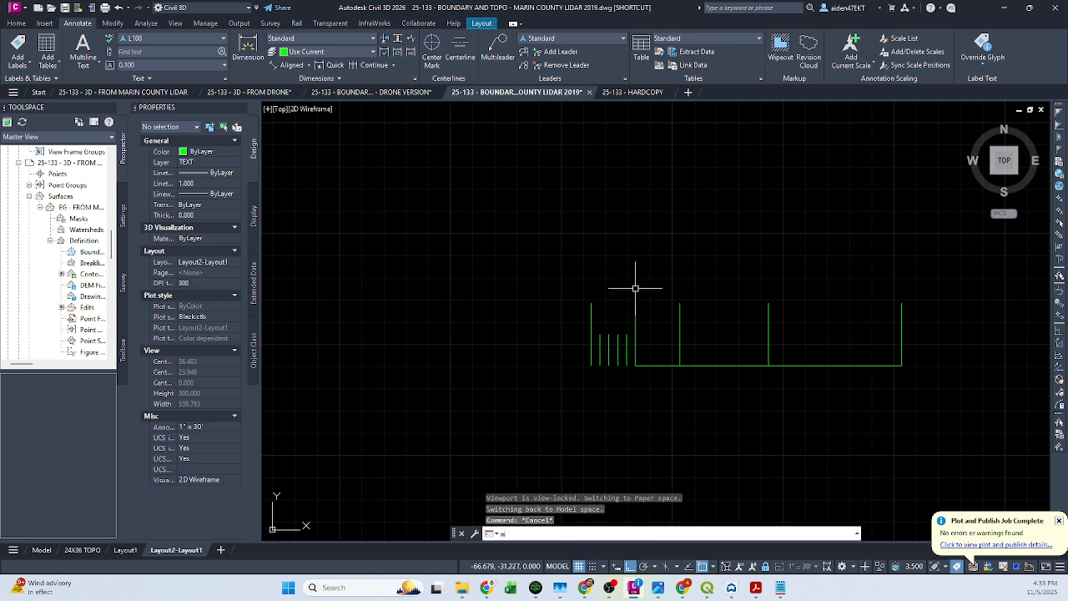
{"action": "type", "text": "t"}
{"action": "key", "text": "Return"}
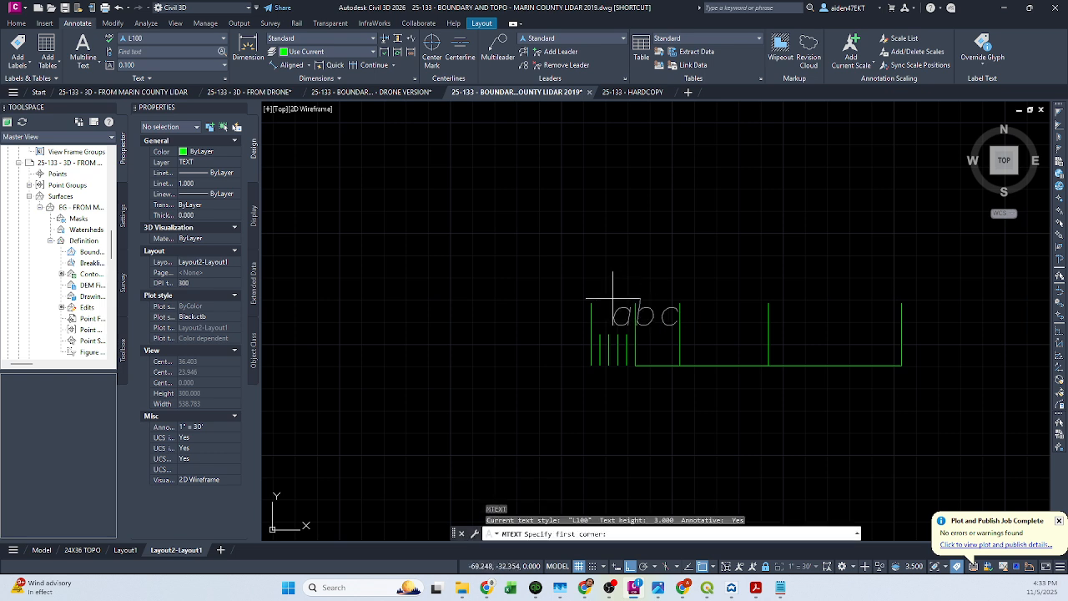
{"action": "left_click", "coordinate": [580, 255]}
{"action": "left_click", "coordinate": [614, 290]}
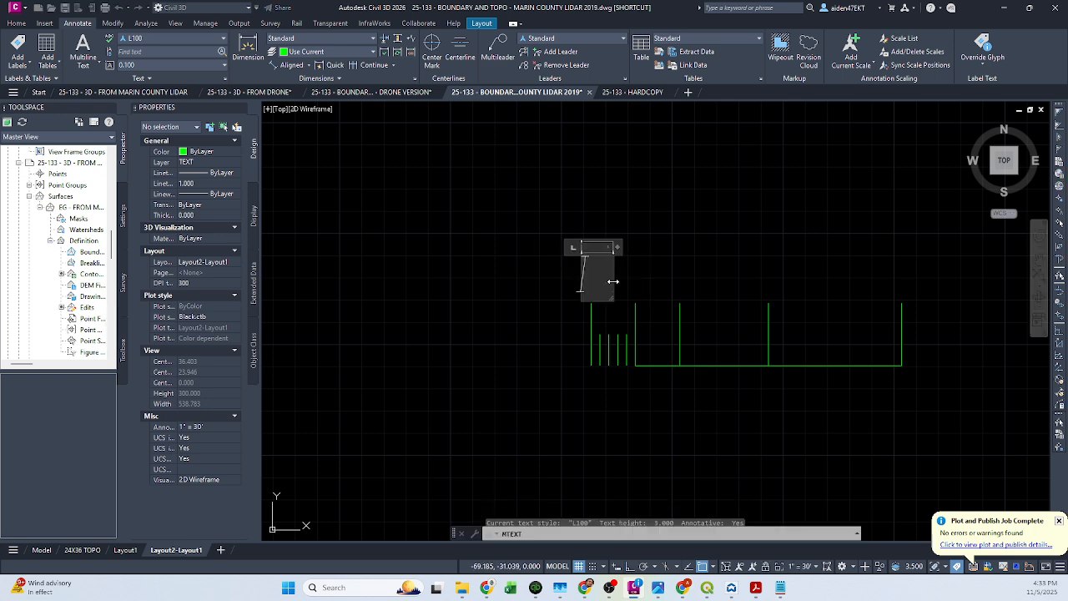
{"action": "type", "text": "5"}
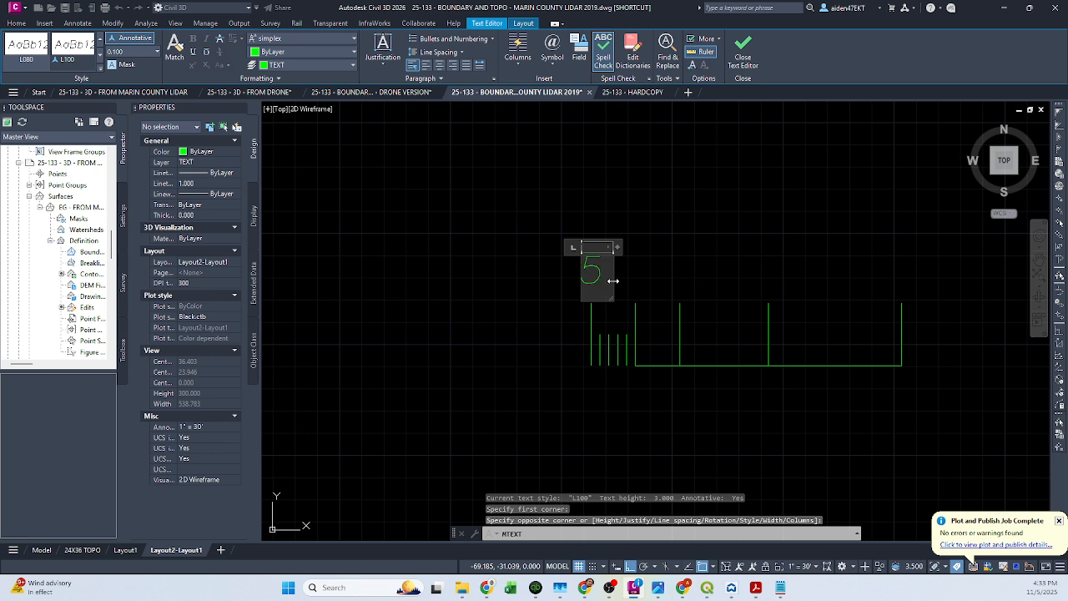
{"action": "type", "text": "'"}
{"action": "left_click", "coordinate": [645, 276]}
{"action": "key", "text": "Escape"}
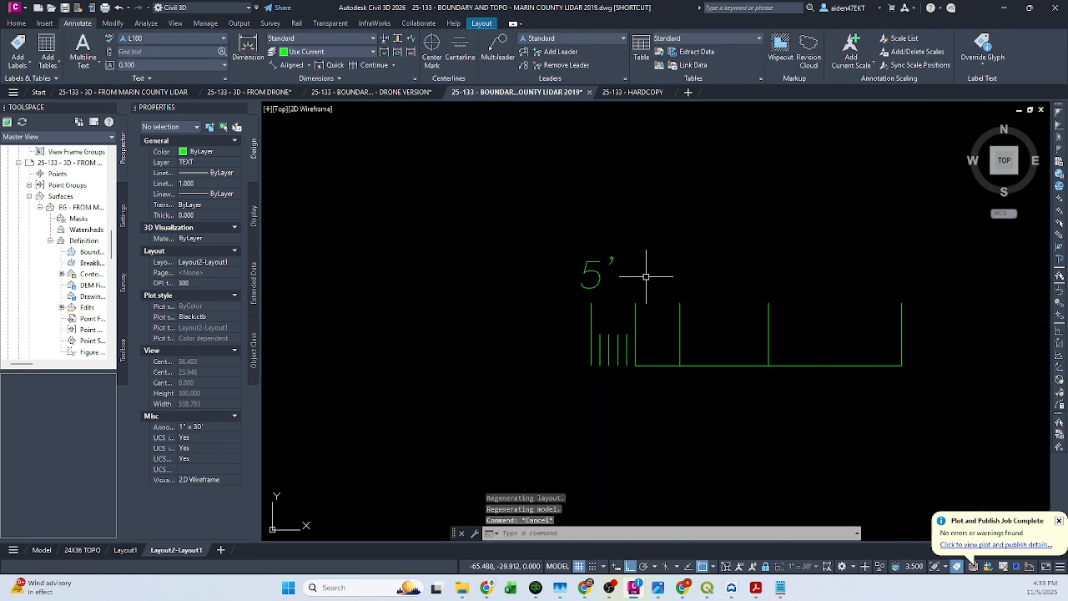
With object snap off, draw a horizontal guide line under the 5' label, extending just past the scale bar's east end
{"action": "type", "text": "l"}
{"action": "key", "text": "Return"}
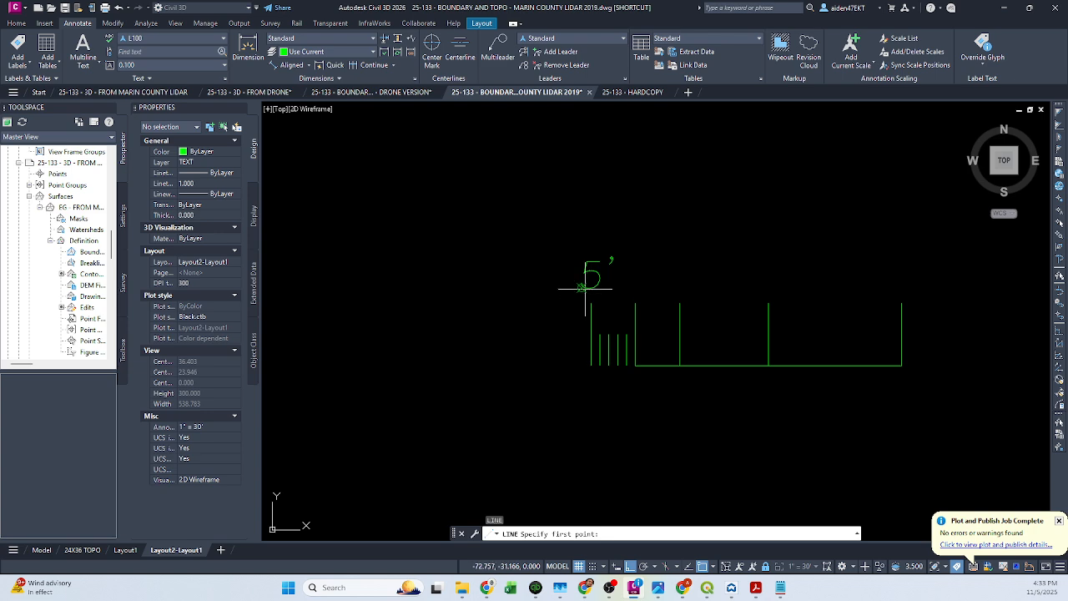
{"action": "key", "text": "F3"}
{"action": "left_click", "coordinate": [582, 289]}
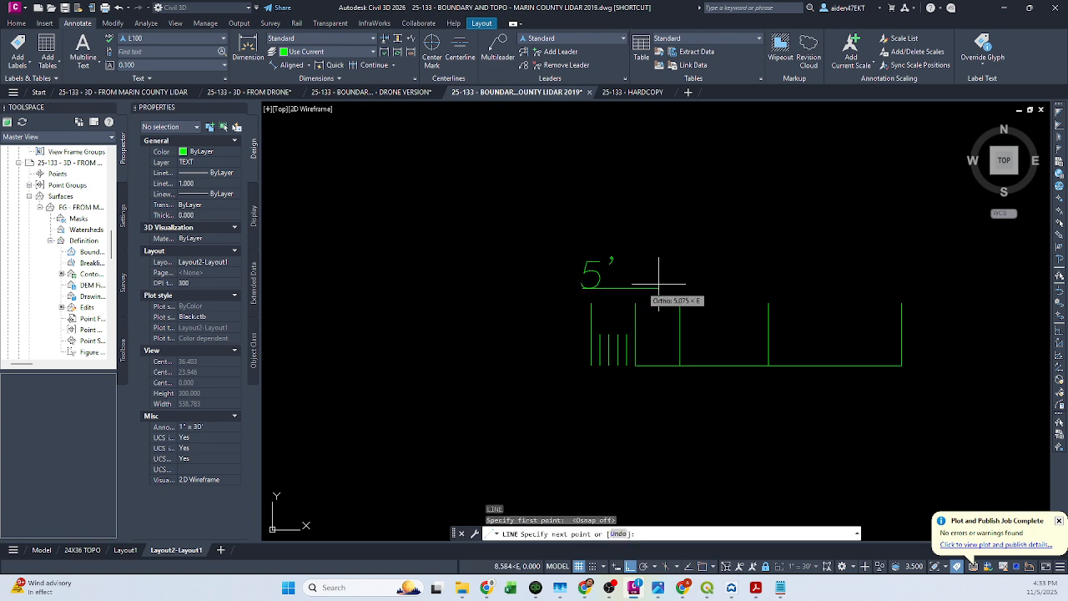
{"action": "left_click", "coordinate": [909, 271]}
{"action": "key", "text": "Escape"}
Copy the 5' label east along the guide line to sit above the 5-foot, 15-foot and 30-foot ticks
{"action": "type", "text": "co"}
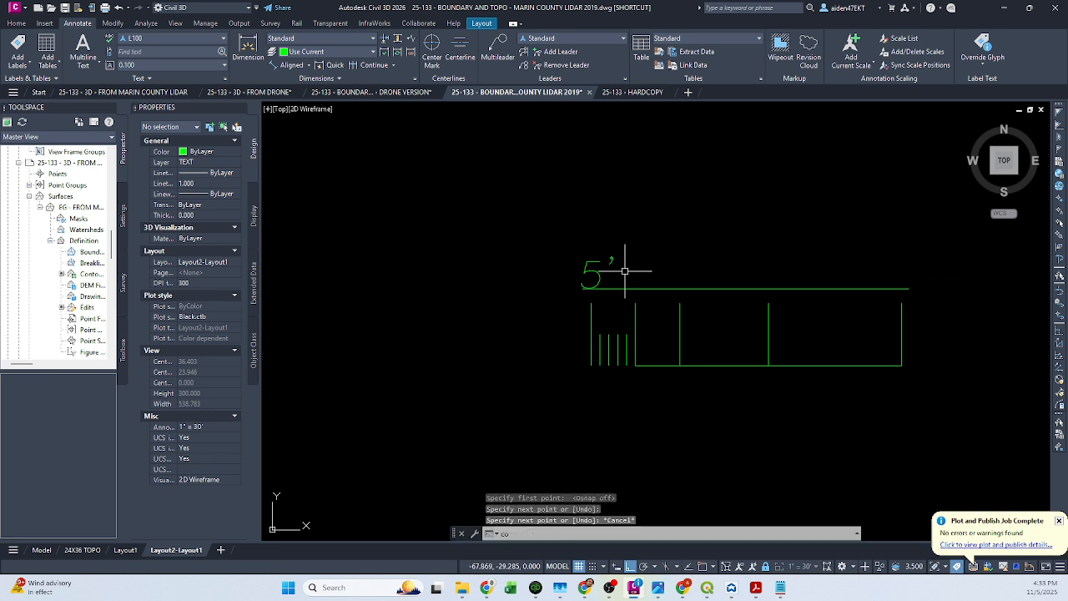
{"action": "key", "text": "Return"}
{"action": "left_click", "coordinate": [596, 269]}
{"action": "key", "text": "Return"}
{"action": "left_click", "coordinate": [596, 269]}
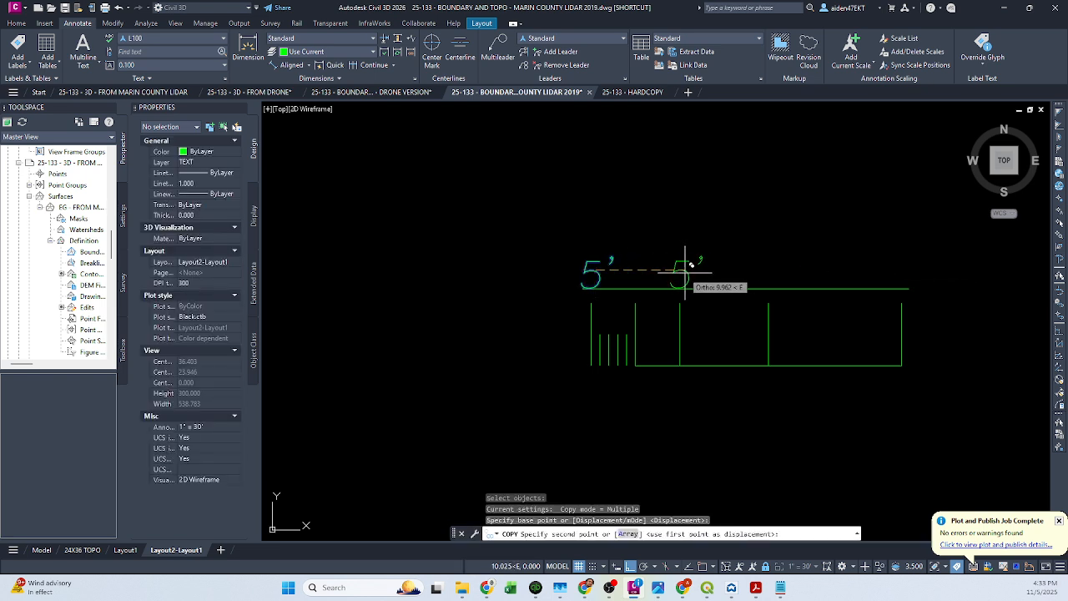
{"action": "left_click", "coordinate": [685, 270]}
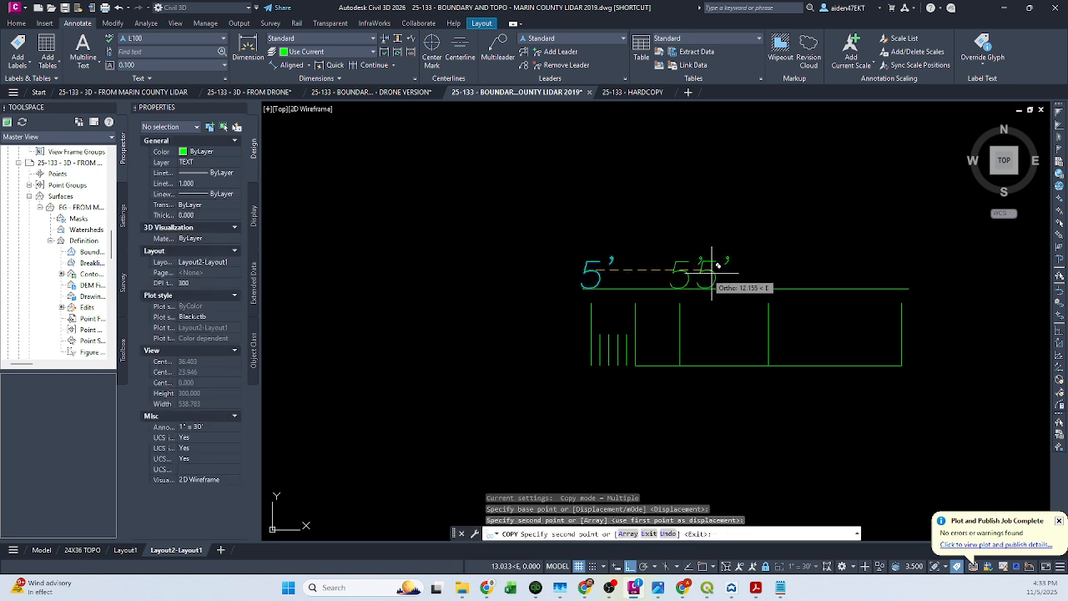
{"action": "left_click", "coordinate": [906, 268]}
{"action": "key", "text": "Escape"}
Copy the label above the 5-foot tick about 5 feet west, over the zero tick
{"action": "type", "text": "co"}
{"action": "key", "text": "space"}
{"action": "left_click", "coordinate": [680, 279]}
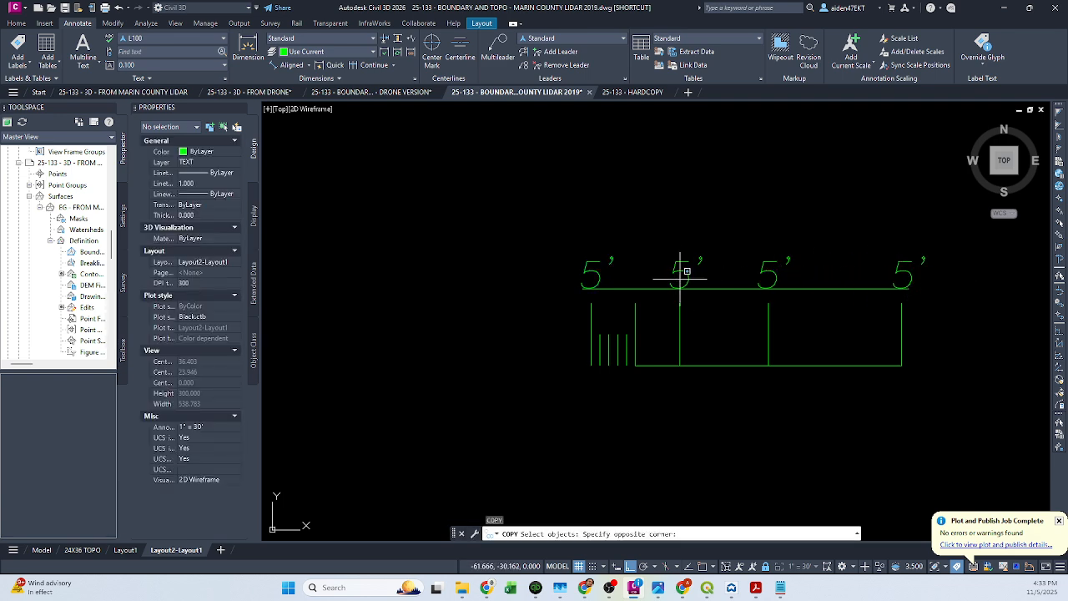
{"action": "left_click", "coordinate": [678, 269]}
{"action": "key", "text": "space"}
{"action": "left_click", "coordinate": [737, 241]}
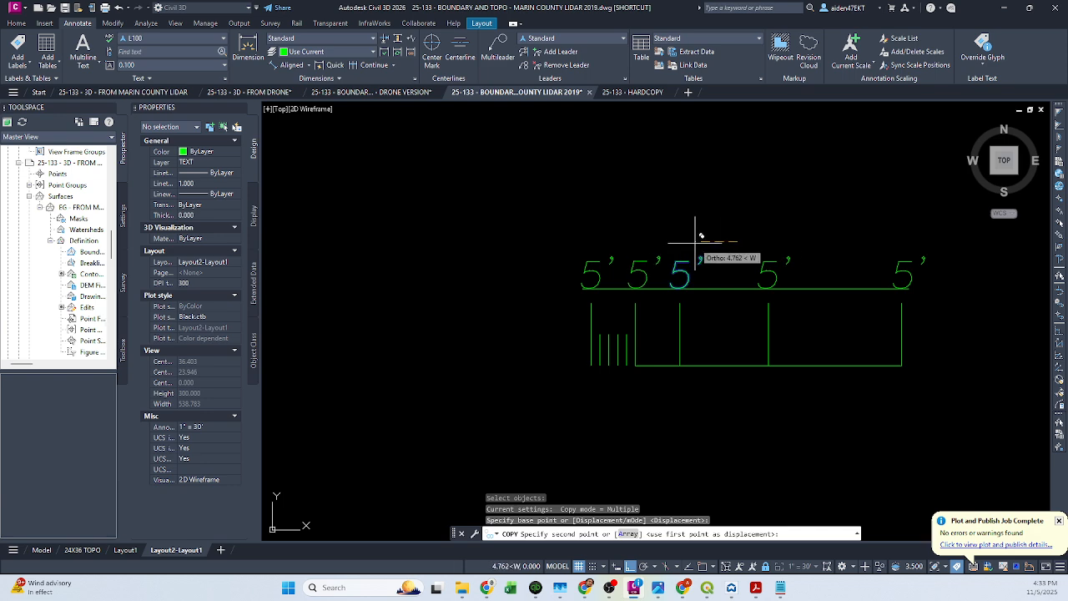
{"action": "left_click", "coordinate": [694, 242]}
{"action": "key", "text": "Escape"}
Change the zero tick's label to 0 and lower it about 0.5 feet onto the guide line
{"action": "double_click", "coordinate": [638, 275]}
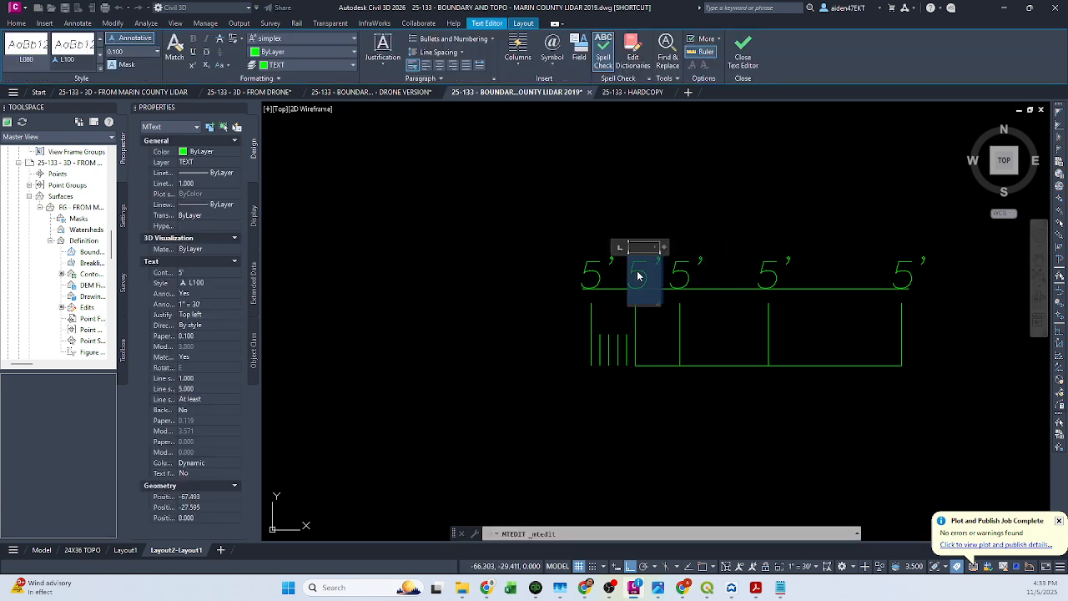
{"action": "type", "text": "0"}
{"action": "key", "text": "Escape"}
{"action": "scroll", "coordinate": [636, 282], "scroll_direction": "up", "scroll_amount": 3}
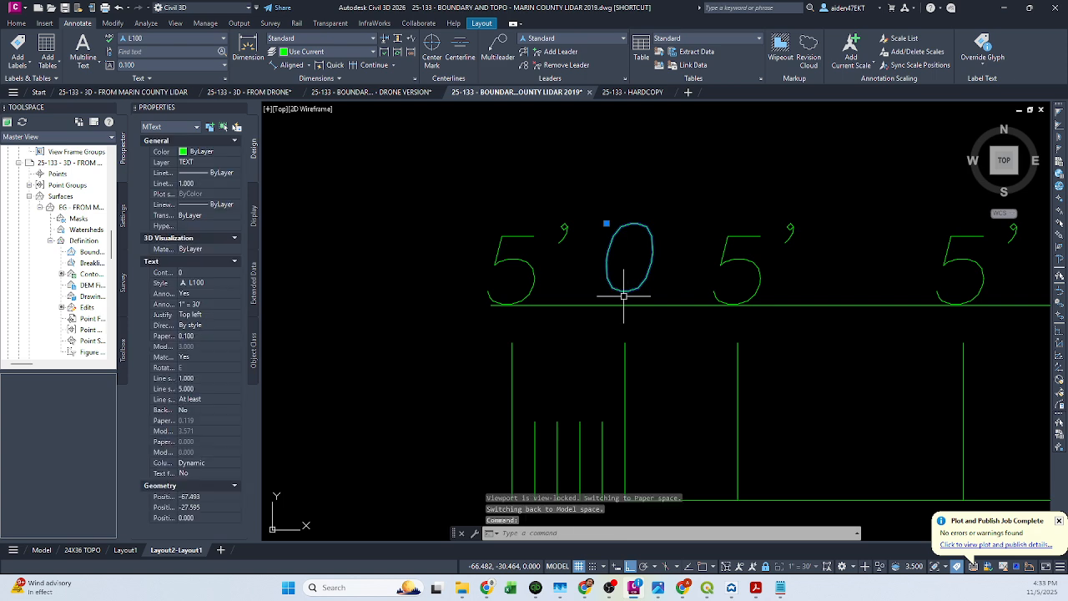
{"action": "left_click", "coordinate": [606, 224]}
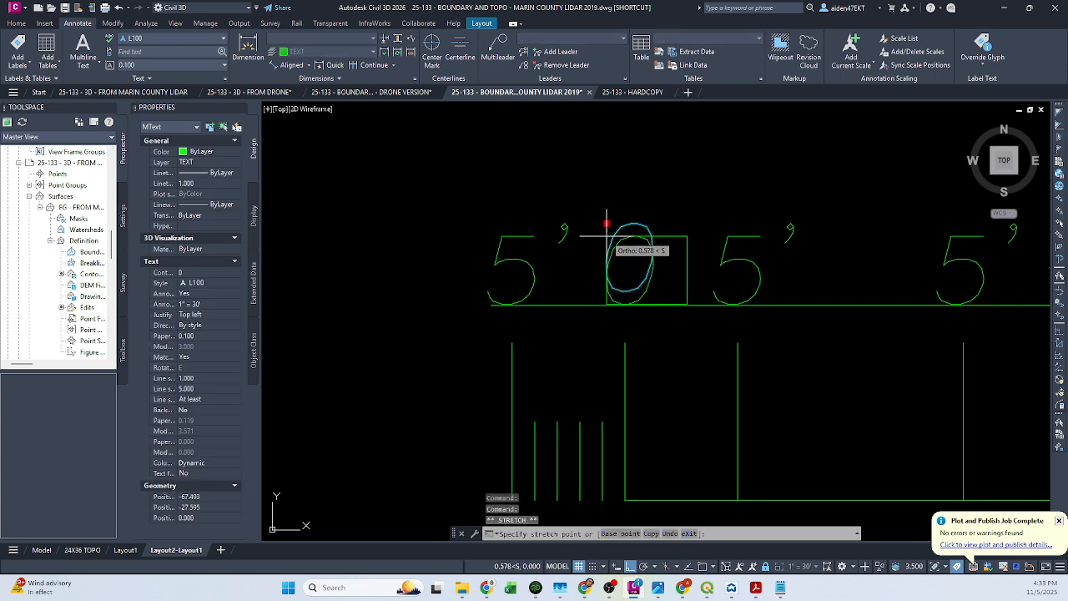
{"action": "left_click", "coordinate": [609, 234]}
{"action": "scroll", "coordinate": [629, 228], "scroll_direction": "down", "scroll_amount": 3}
Change the label above the middle tick to 15' and the label above the east end tick to 30'
{"action": "left_click", "coordinate": [776, 235]}
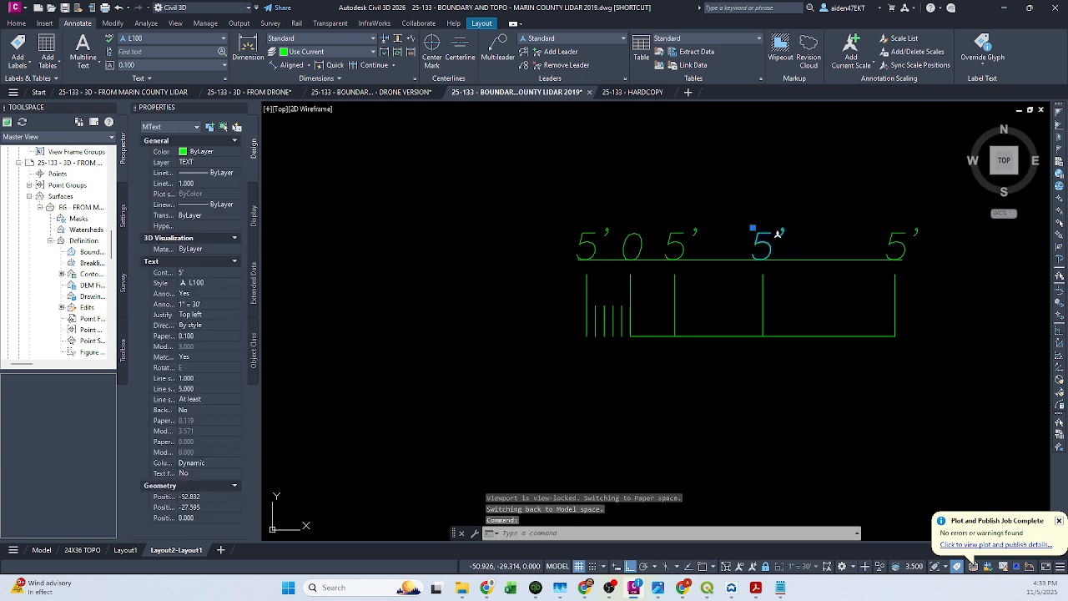
{"action": "double_click", "coordinate": [772, 238]}
{"action": "type", "text": "1"}
{"action": "left_click", "coordinate": [829, 228]}
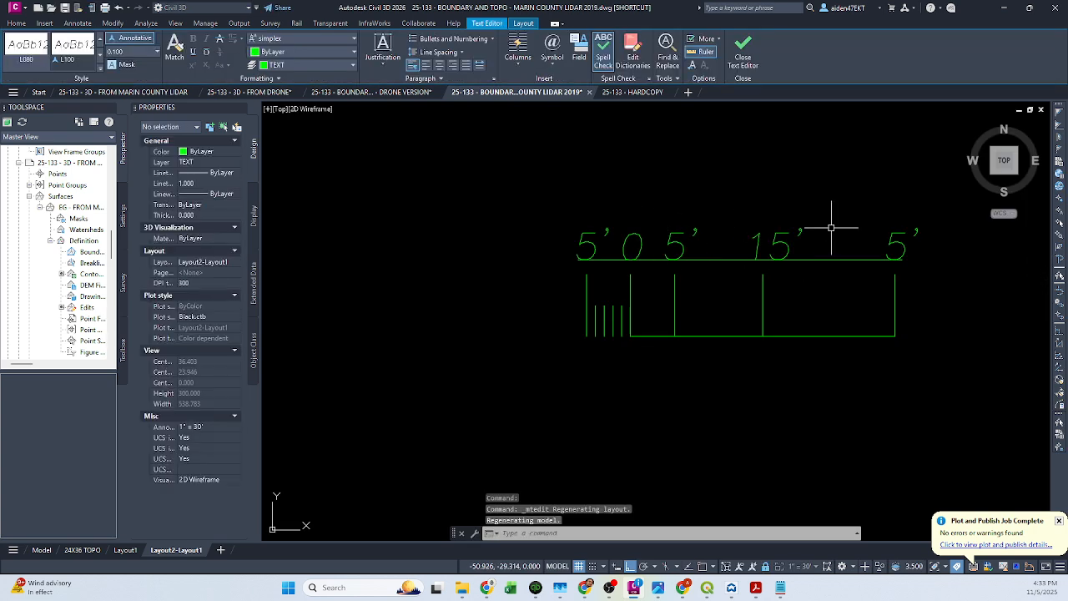
{"action": "double_click", "coordinate": [897, 246]}
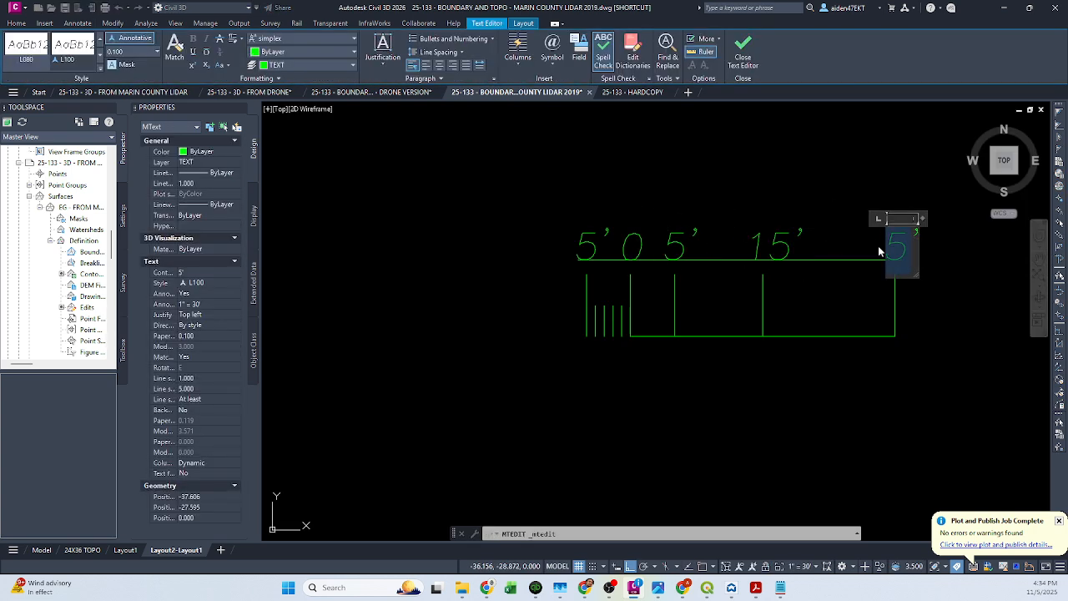
{"action": "type", "text": "30"}
{"action": "left_click", "coordinate": [878, 251]}
Shift the 30' label about 1.2 feet west and the 15' label slightly west over their ticks
{"action": "scroll", "coordinate": [906, 246], "scroll_direction": "up", "scroll_amount": 5}
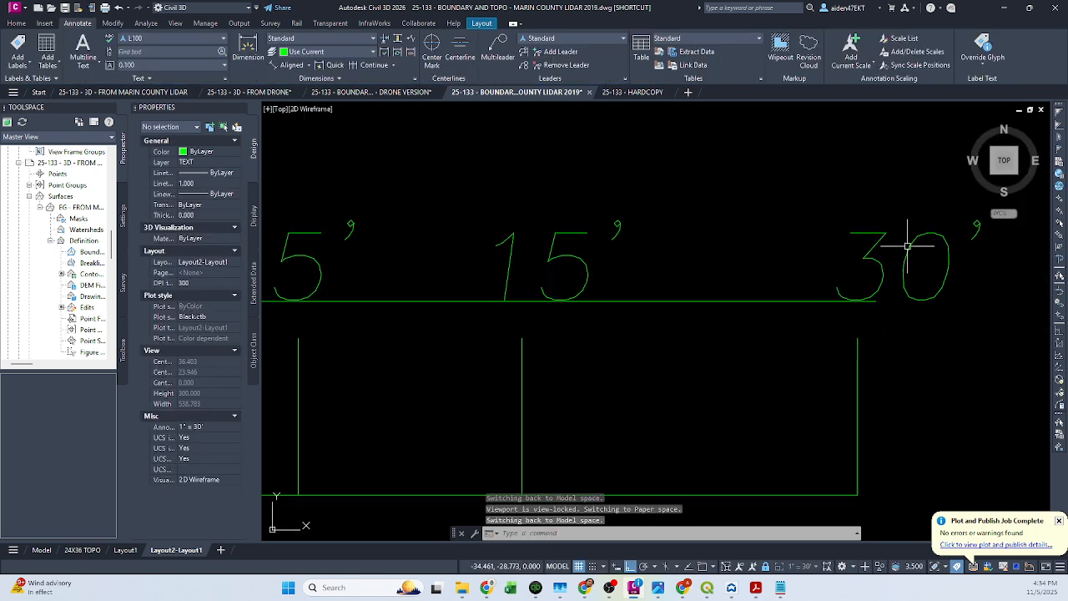
{"action": "left_click", "coordinate": [881, 252]}
{"action": "left_click", "coordinate": [838, 220]}
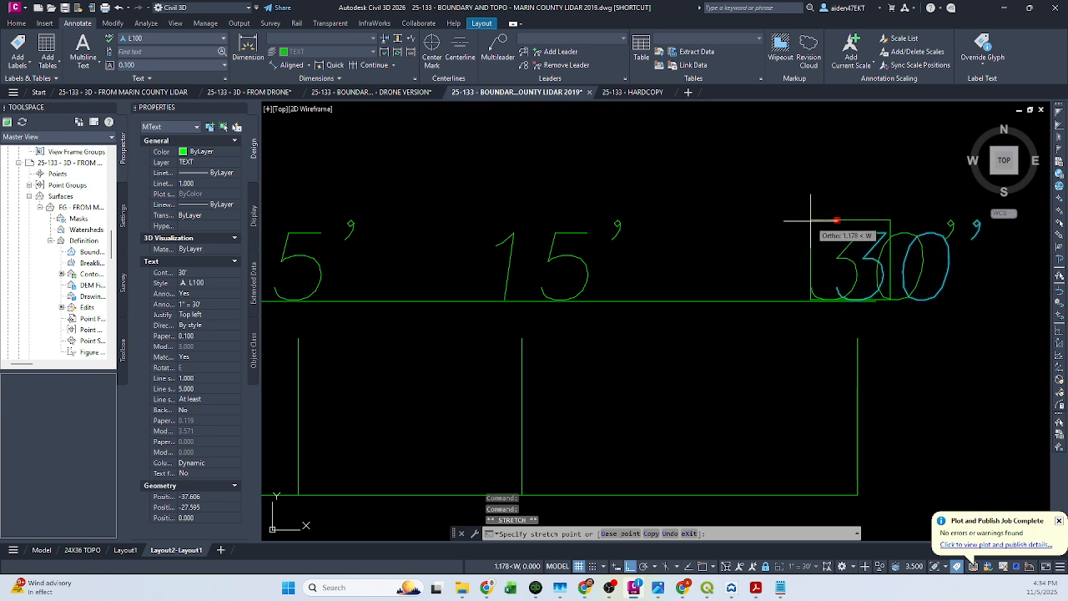
{"action": "left_click", "coordinate": [811, 221]}
{"action": "key", "text": "Escape"}
{"action": "left_click", "coordinate": [517, 282]}
{"action": "left_click", "coordinate": [496, 221]}
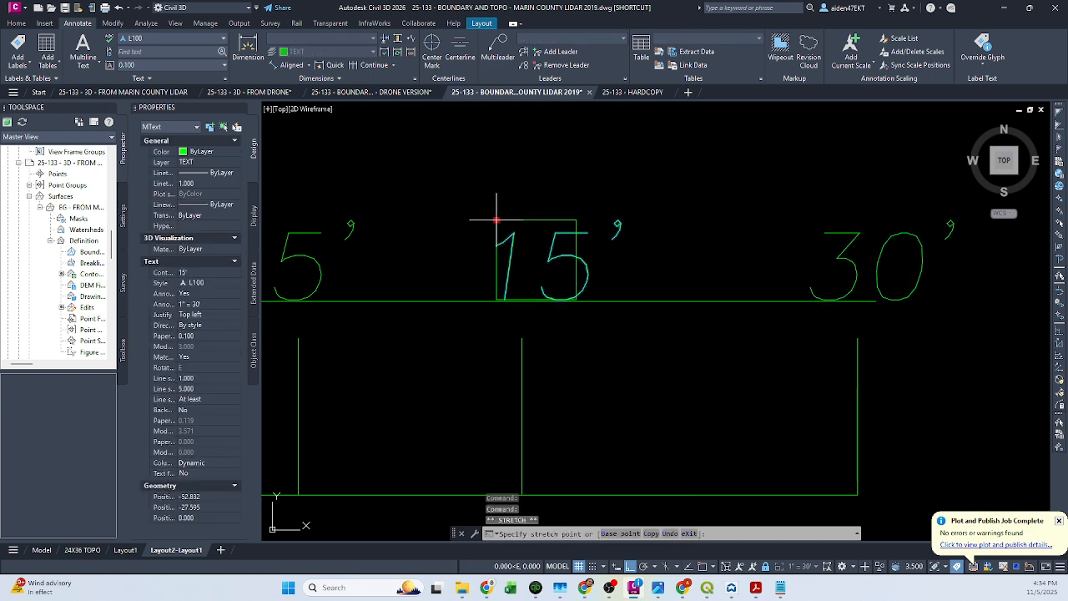
{"action": "left_click", "coordinate": [488, 221]}
{"action": "key", "text": "Escape"}
Lengthen the baseline west from the zero tick to the foot of the outermost west tick
{"action": "middle_click_drag", "start_coordinate": [473, 271], "coordinate": [832, 246]}
{"action": "scroll", "coordinate": [831, 247], "scroll_direction": "down", "scroll_amount": 2}
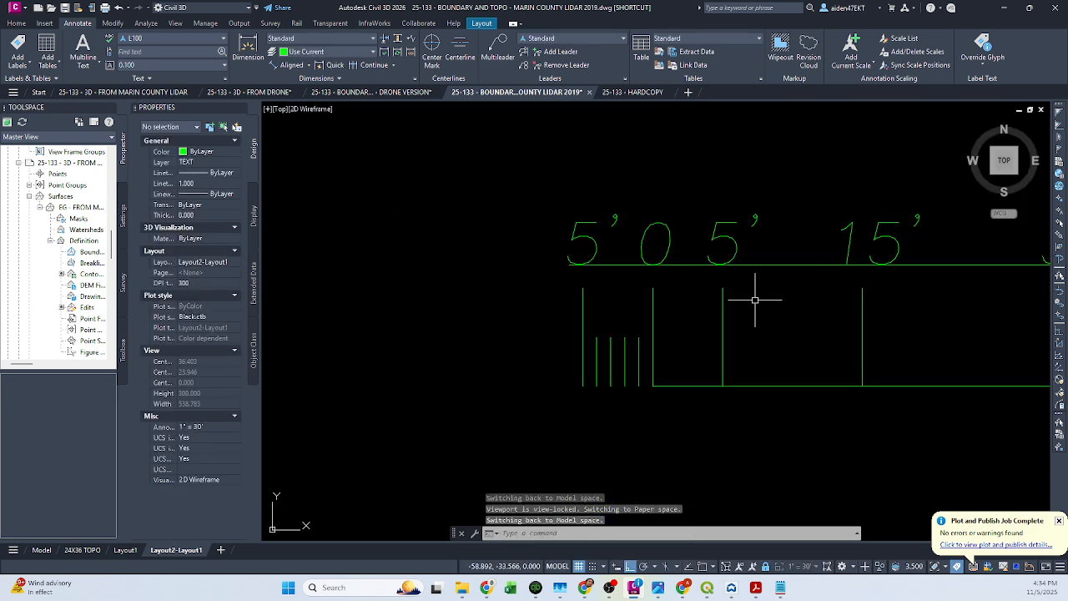
{"action": "left_click", "coordinate": [675, 385]}
{"action": "mouse_move", "coordinate": [652, 386]}
{"action": "left_click", "coordinate": [691, 418]}
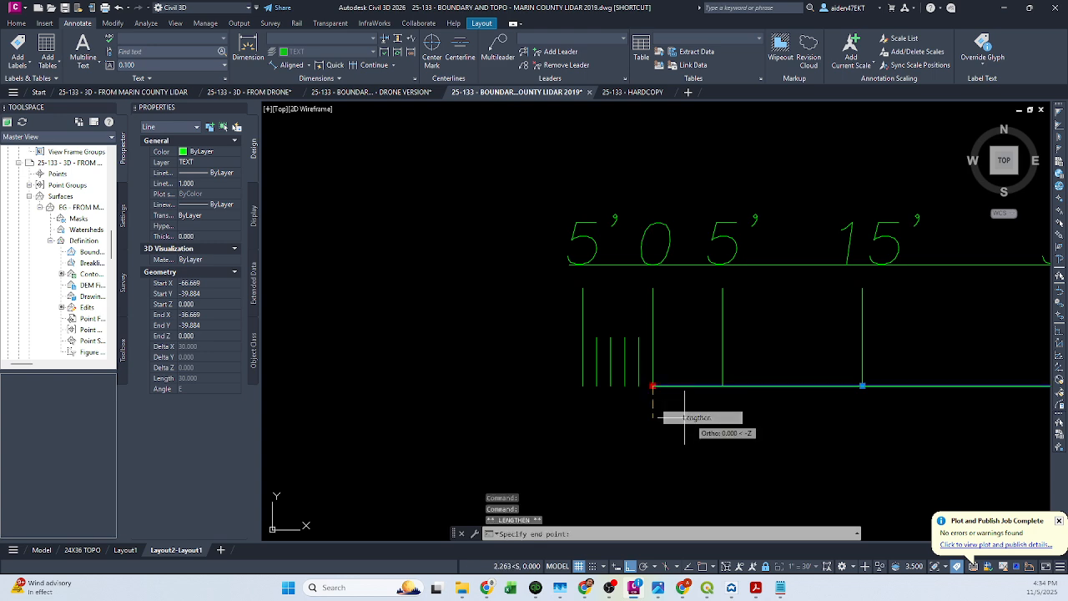
{"action": "left_click", "coordinate": [582, 385]}
{"action": "key", "text": "Escape"}
Delete the horizontal guide line beneath the labels
{"action": "scroll", "coordinate": [719, 329], "scroll_direction": "down", "scroll_amount": 3}
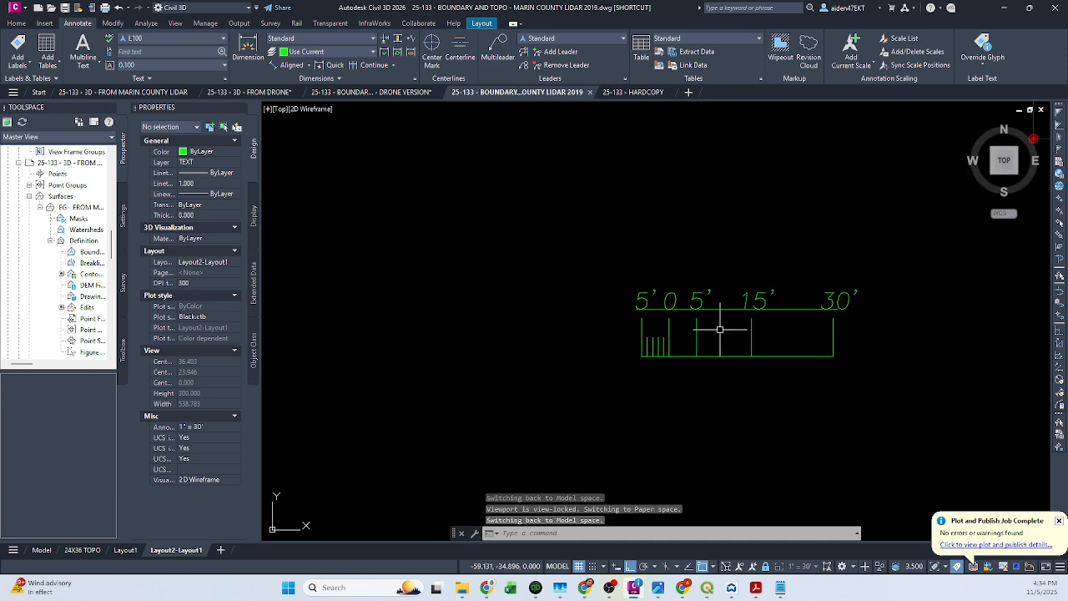
{"action": "middle_click_drag", "start_coordinate": [758, 331], "coordinate": [709, 341]}
{"action": "left_click", "coordinate": [740, 322]}
{"action": "left_click", "coordinate": [738, 316]}
{"action": "key", "text": "Delete"}
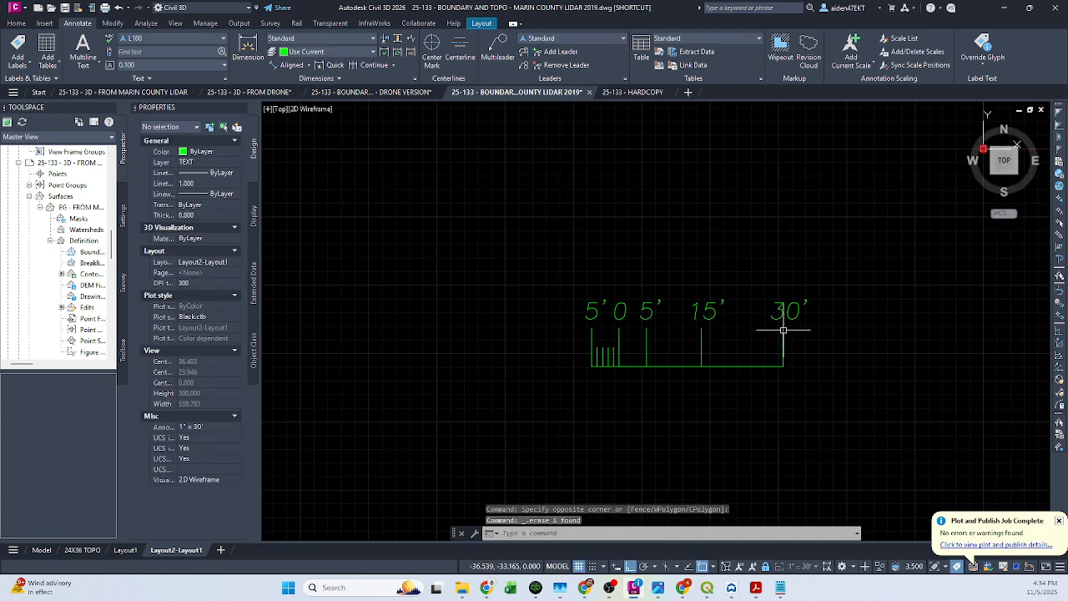
Copy the 15' label straight down to just below the baseline
{"action": "type", "text": "co"}
{"action": "key", "text": "Return"}
{"action": "left_click", "coordinate": [708, 307]}
{"action": "key", "text": "Return"}
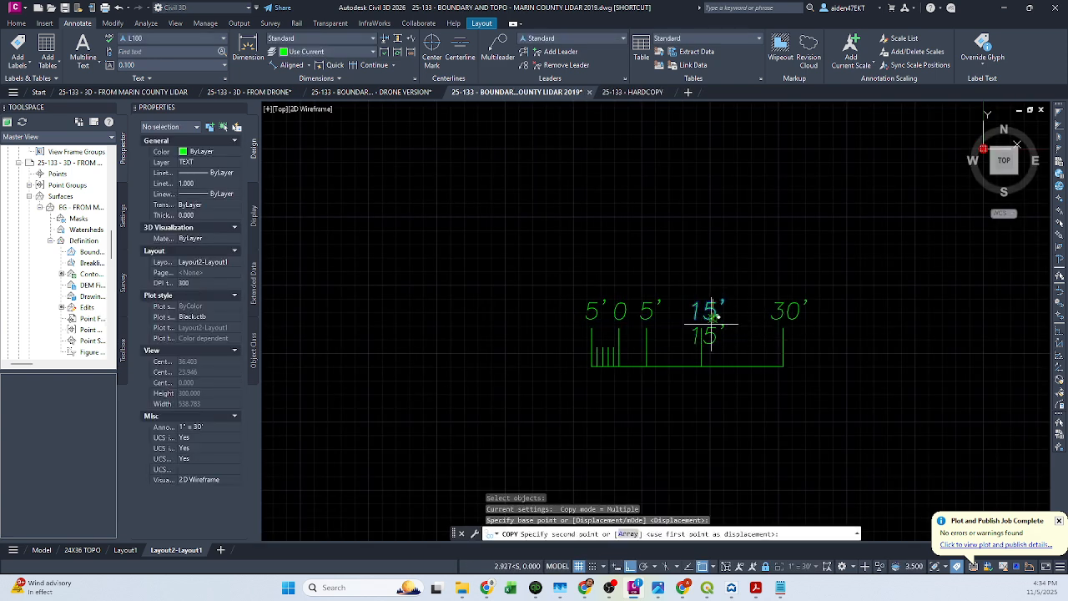
{"action": "left_click", "coordinate": [711, 300]}
{"action": "left_click", "coordinate": [711, 374]}
{"action": "key", "text": "Escape"}
With object snap off, move the copied label below the baseline west, between the 5-foot and 15-foot ticks
{"action": "left_click", "coordinate": [709, 378]}
{"action": "left_click", "coordinate": [692, 376]}
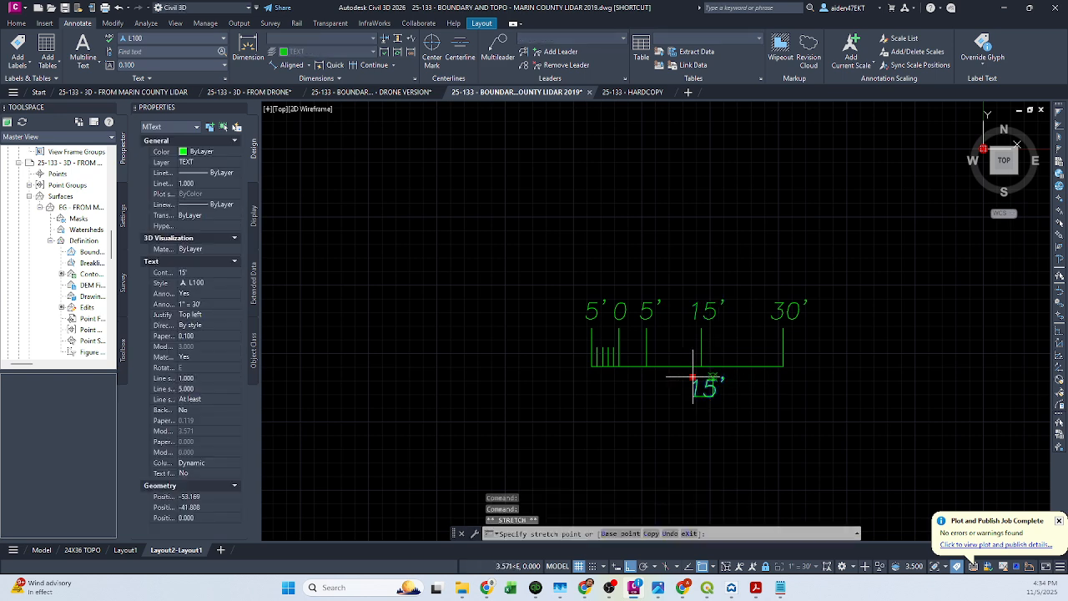
{"action": "key", "text": "F3"}
{"action": "left_click", "coordinate": [671, 380]}
{"action": "key", "text": "Escape"}
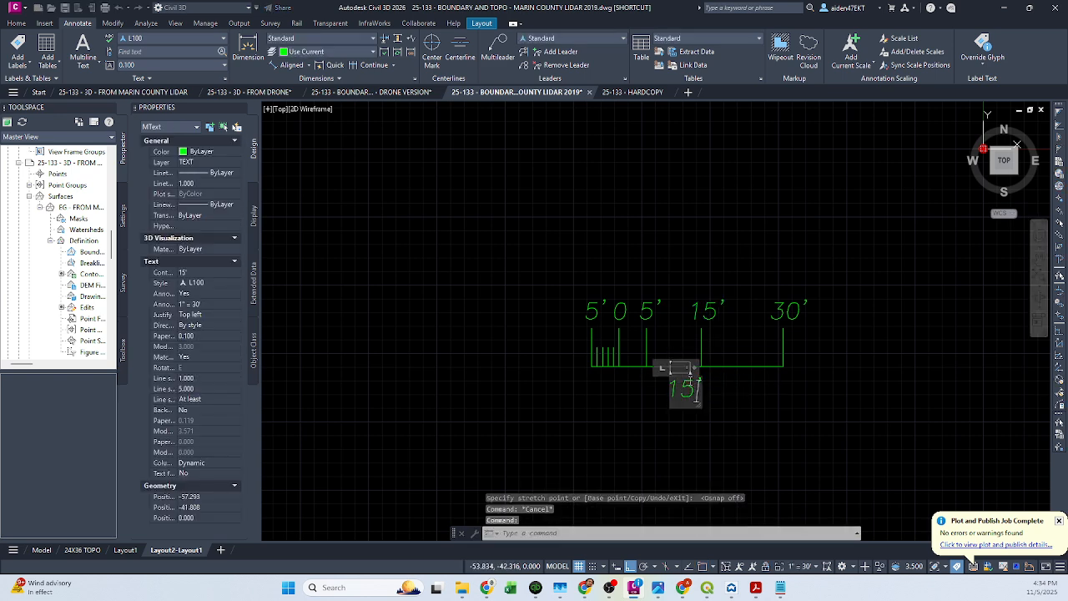
Replace the copied label's text with SCALE: 1"=30' and widen its text box so it fits on one line
{"action": "key", "text": "ctrl+a"}
{"action": "type", "text": "scale"}
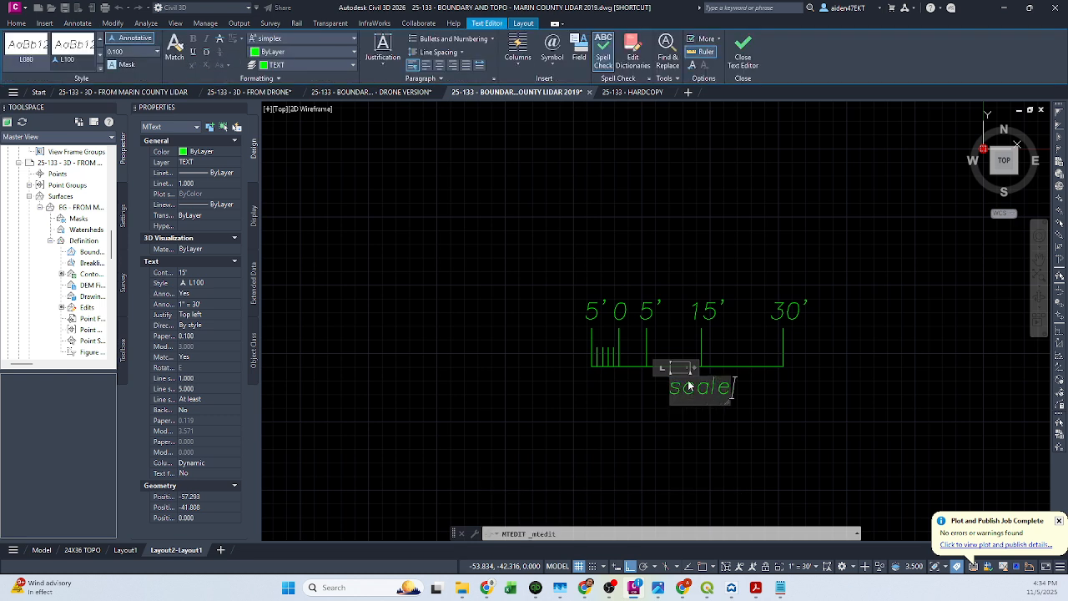
{"action": "key", "text": "BackSpace"}
{"action": "key", "text": "BackSpace"}
{"action": "key", "text": "BackSpace"}
{"action": "type", "text": "CA"}
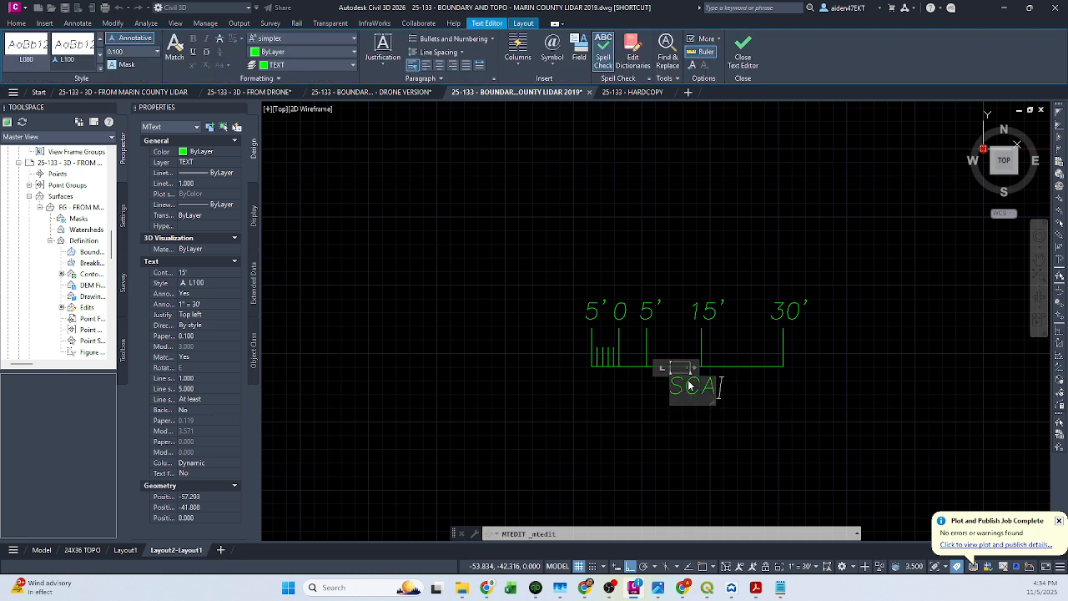
{"action": "type", "text": "LE:"}
{"action": "key", "text": "Return"}
{"action": "type", "text": "1\""}
{"action": "key", "text": "Return"}
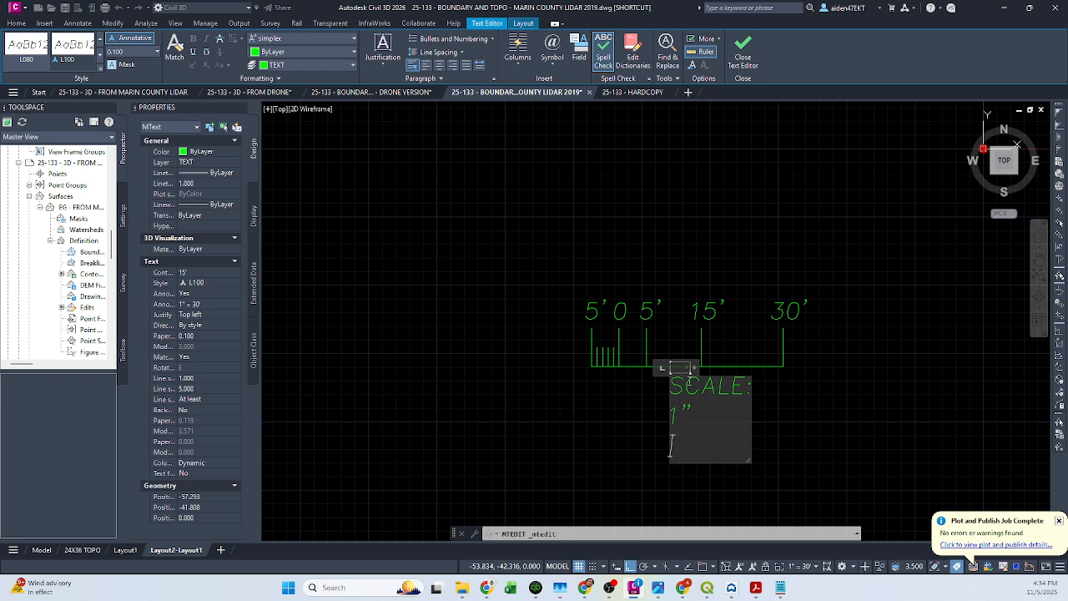
{"action": "type", "text": "=30'"}
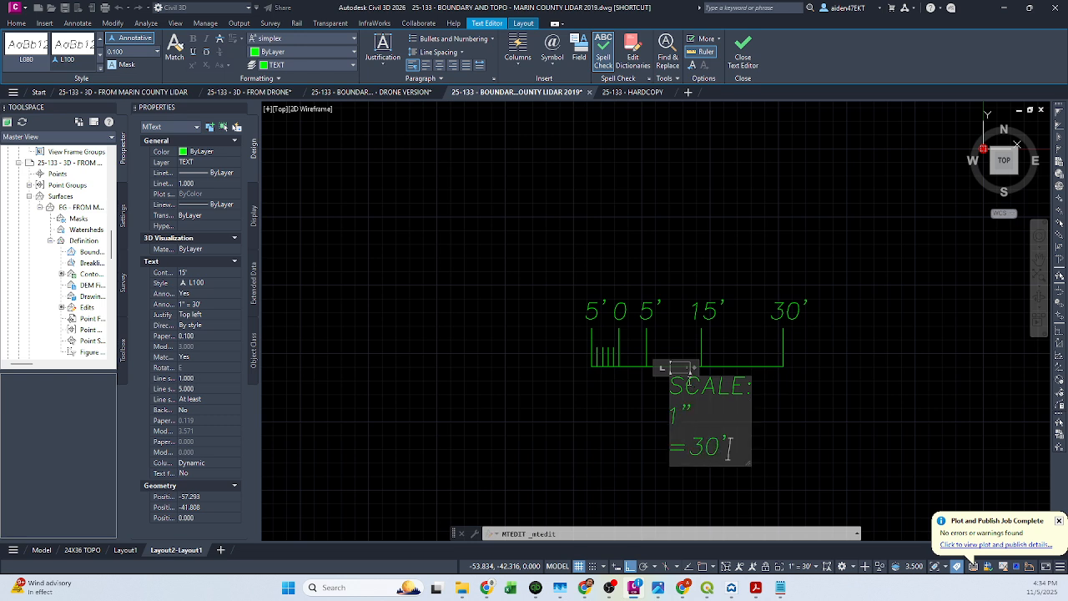
{"action": "left_click_drag", "start_coordinate": [691, 367], "coordinate": [883, 367]}
{"action": "left_click", "coordinate": [673, 420]}
{"action": "key", "text": "BackSpace"}
{"action": "left_click", "coordinate": [911, 363]}
Move the SCALE: 1"=30' text west and adjust its height so it sits centred just below the baseline
{"action": "left_click", "coordinate": [692, 385]}
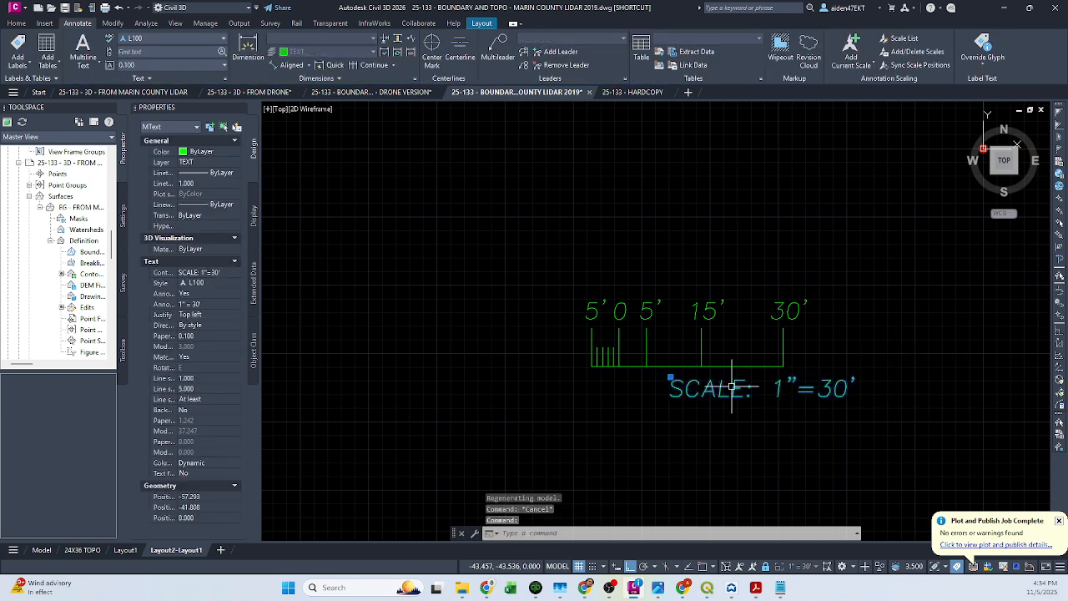
{"action": "left_click", "coordinate": [672, 377]}
{"action": "key", "text": "Escape"}
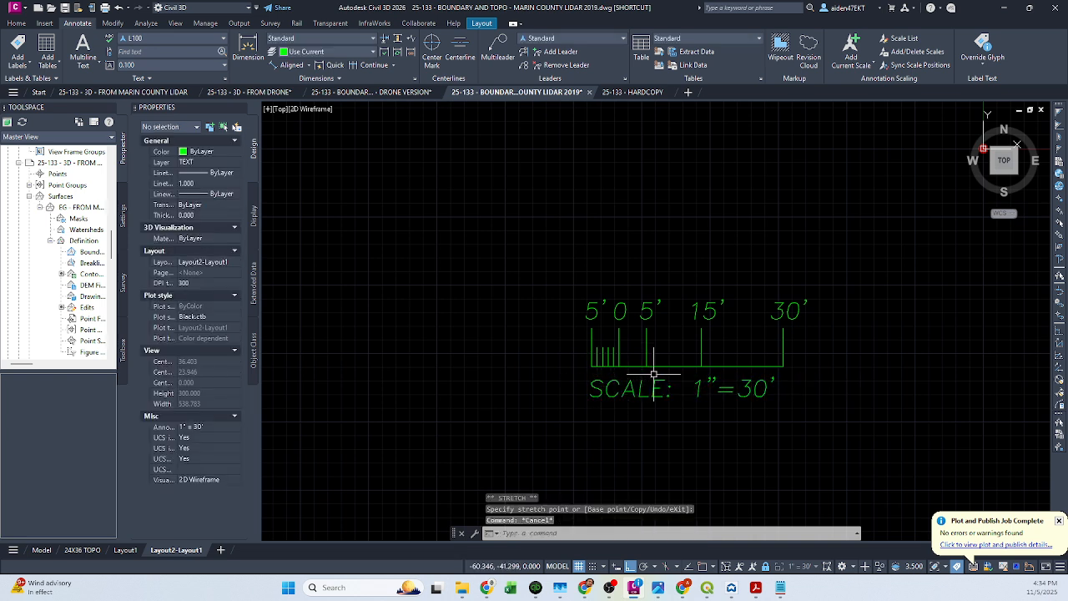
{"action": "left_click", "coordinate": [667, 386]}
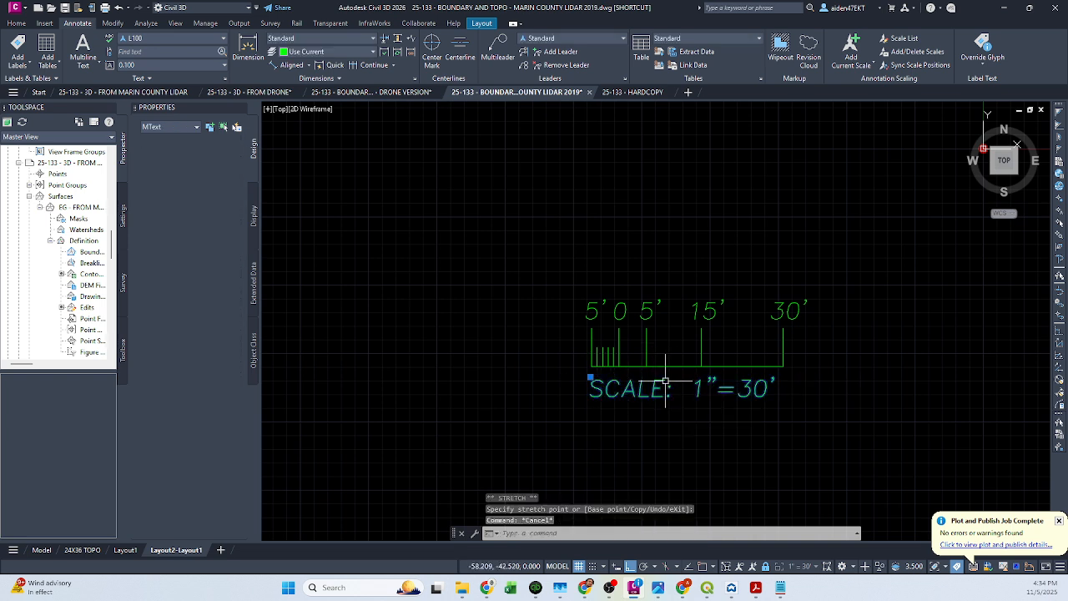
{"action": "left_click", "coordinate": [589, 377]}
{"action": "key", "text": "Escape"}
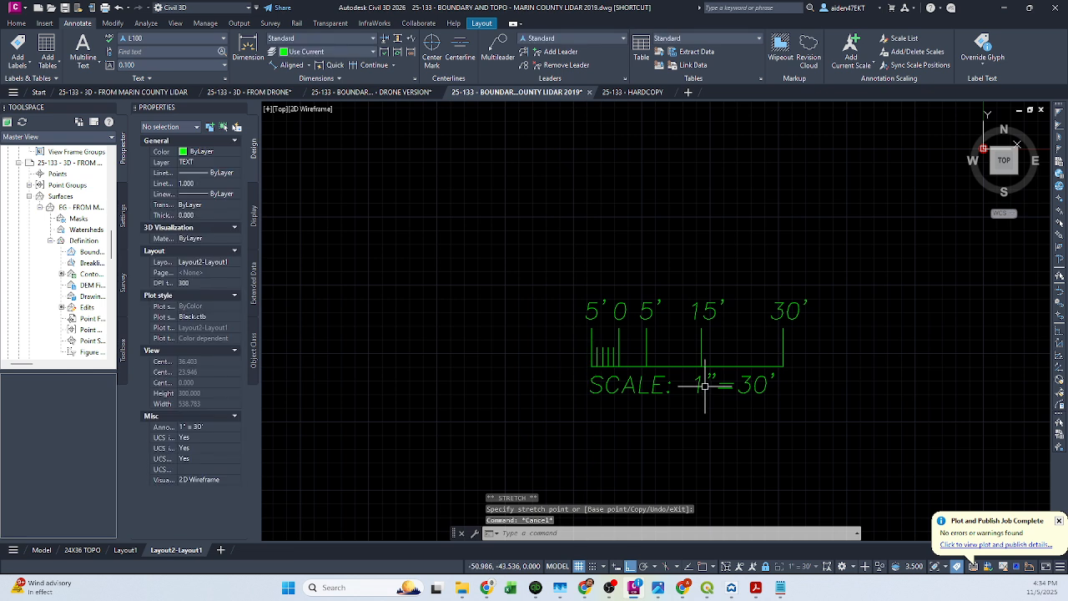
{"action": "left_click", "coordinate": [708, 386]}
{"action": "left_click", "coordinate": [590, 378]}
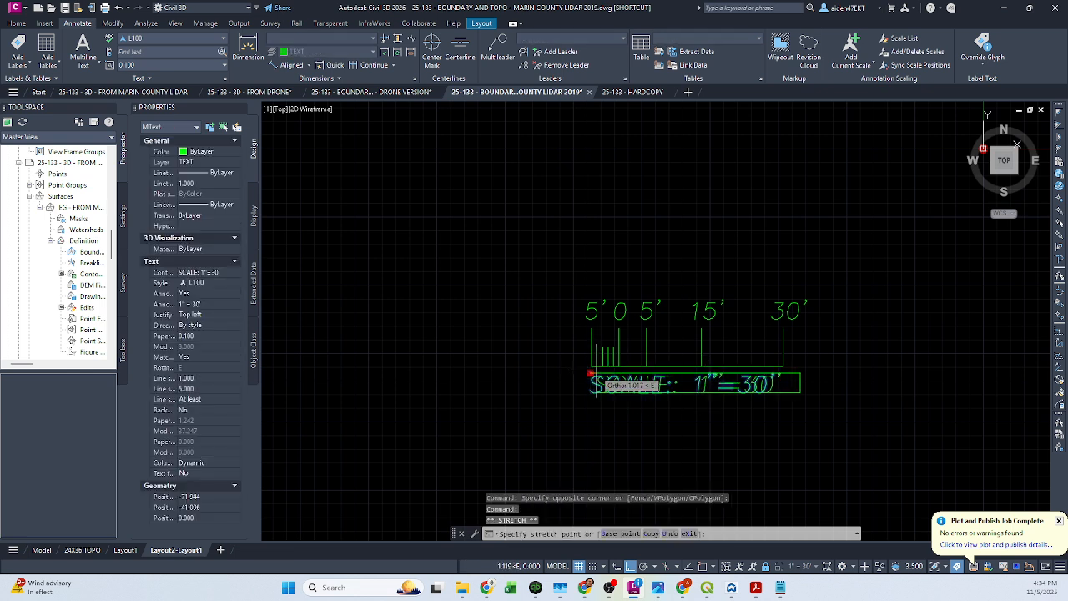
{"action": "scroll", "coordinate": [668, 385], "scroll_direction": "up", "scroll_amount": 2}
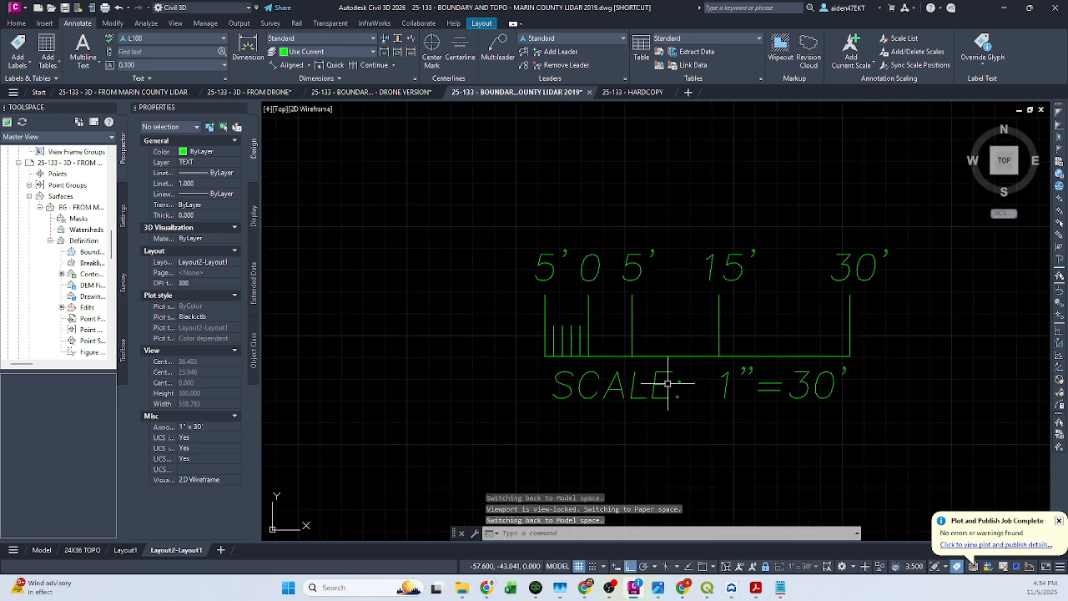
{"action": "left_click", "coordinate": [672, 382]}
{"action": "left_click", "coordinate": [553, 367]}
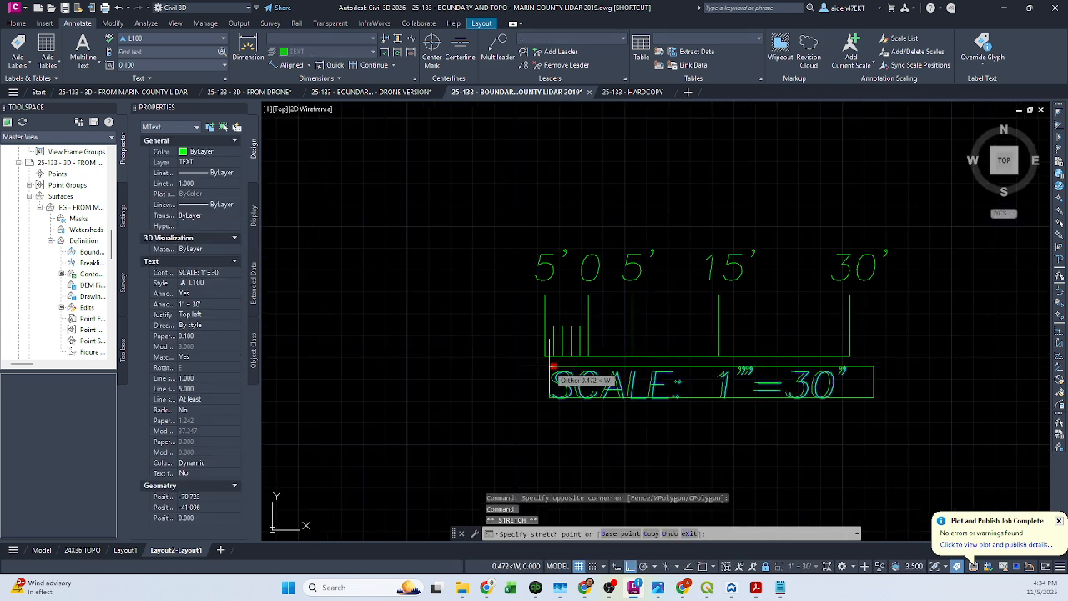
{"action": "left_click", "coordinate": [553, 372]}
Set the Annotative property to No for all six text labels of the scale bar
{"action": "scroll", "coordinate": [810, 362], "scroll_direction": "down", "scroll_amount": 2}
{"action": "scroll", "coordinate": [774, 360], "scroll_direction": "up", "scroll_amount": 1}
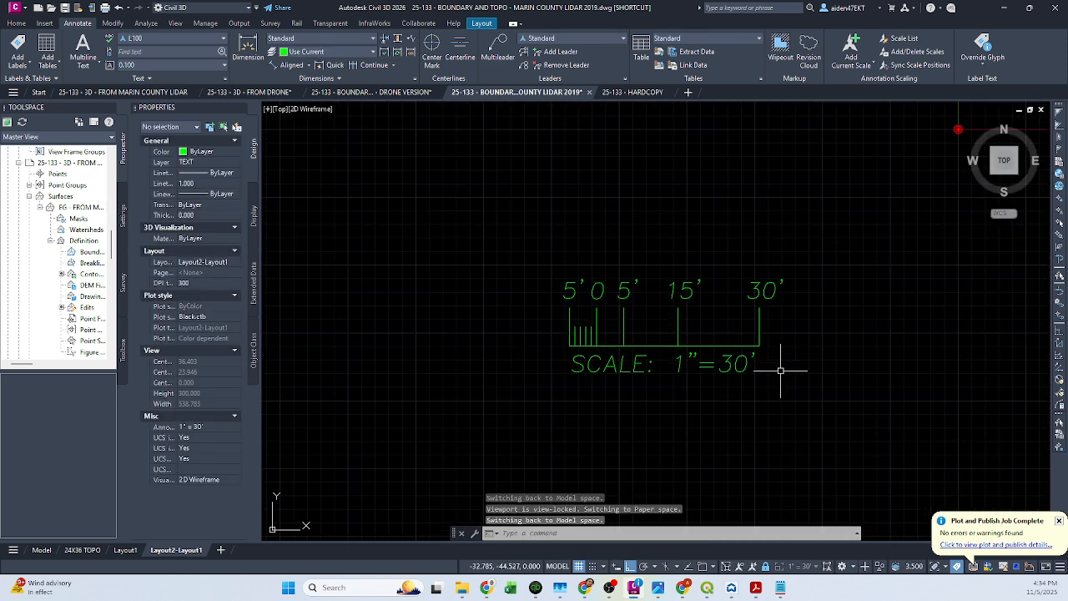
{"action": "scroll", "coordinate": [780, 371], "scroll_direction": "down", "scroll_amount": 3}
{"action": "scroll", "coordinate": [781, 371], "scroll_direction": "up", "scroll_amount": 2}
{"action": "scroll", "coordinate": [781, 373], "scroll_direction": "down", "scroll_amount": 4}
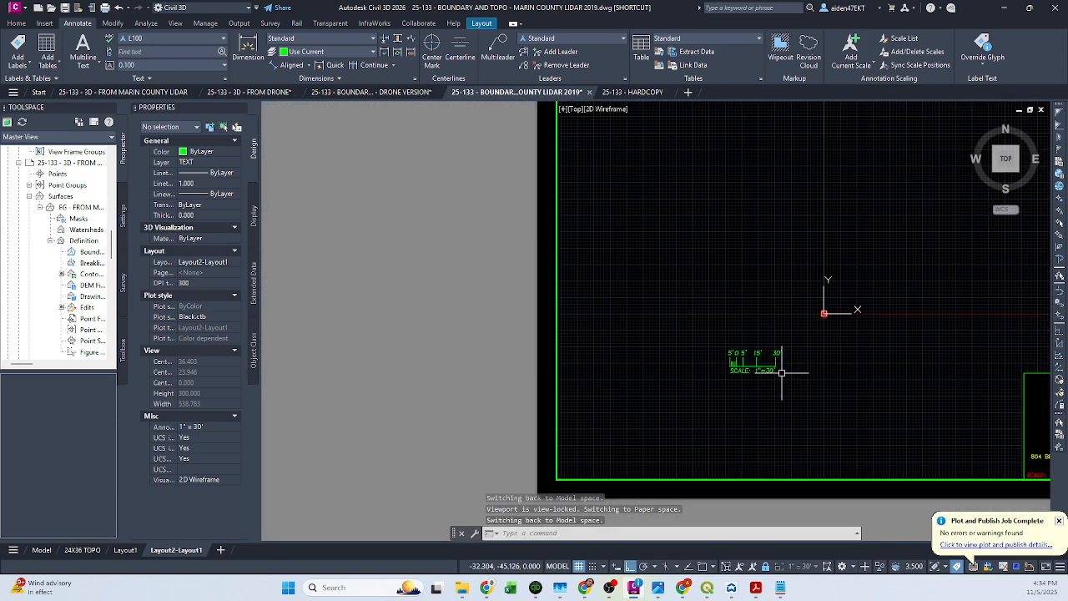
{"action": "scroll", "coordinate": [780, 373], "scroll_direction": "up", "scroll_amount": 3}
{"action": "left_click", "coordinate": [792, 380]}
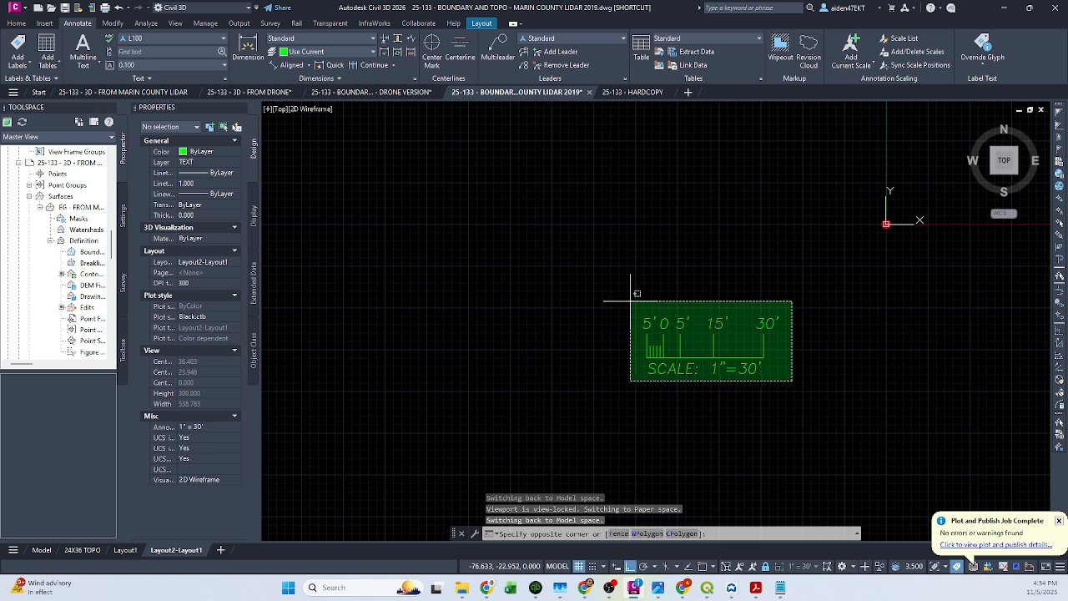
{"action": "key", "text": "Escape"}
{"action": "left_click", "coordinate": [792, 324]}
{"action": "left_click", "coordinate": [597, 317]}
{"action": "left_click", "coordinate": [768, 371]}
{"action": "left_click", "coordinate": [648, 361]}
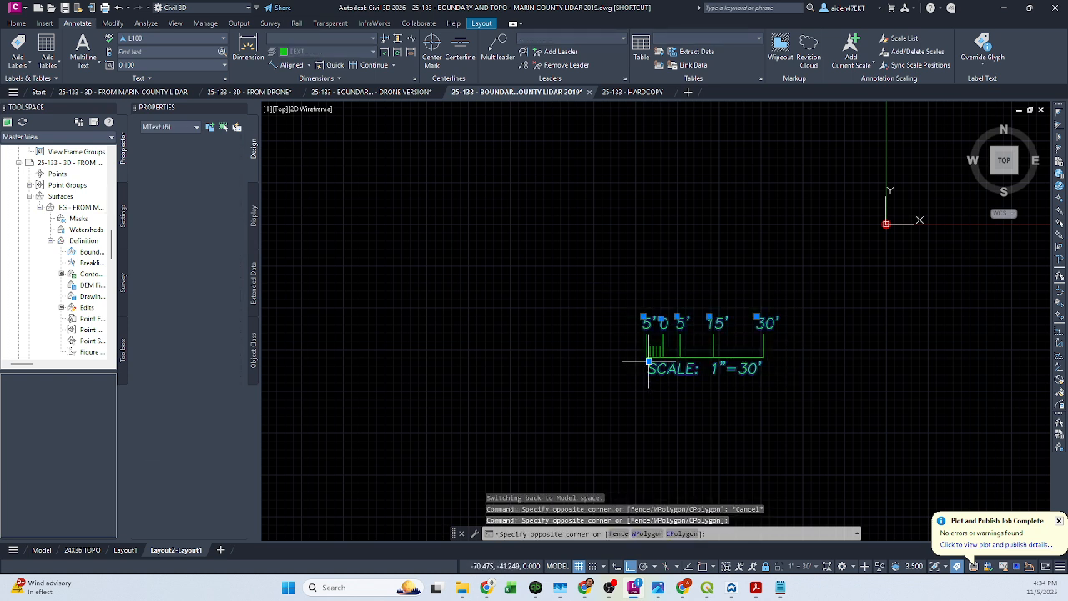
{"action": "double_click", "coordinate": [200, 295]}
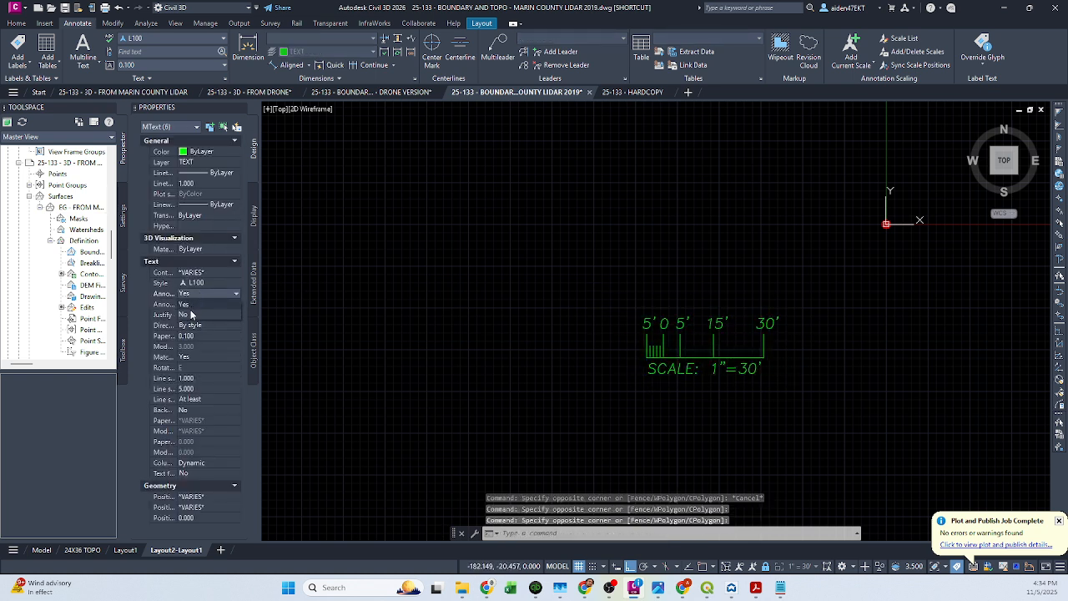
{"action": "left_click", "coordinate": [193, 312]}
{"action": "key", "text": "Escape"}
Copy the whole scale bar with its labels from the viewport and paste it into paper space beside the sheet
{"action": "left_click", "coordinate": [787, 388]}
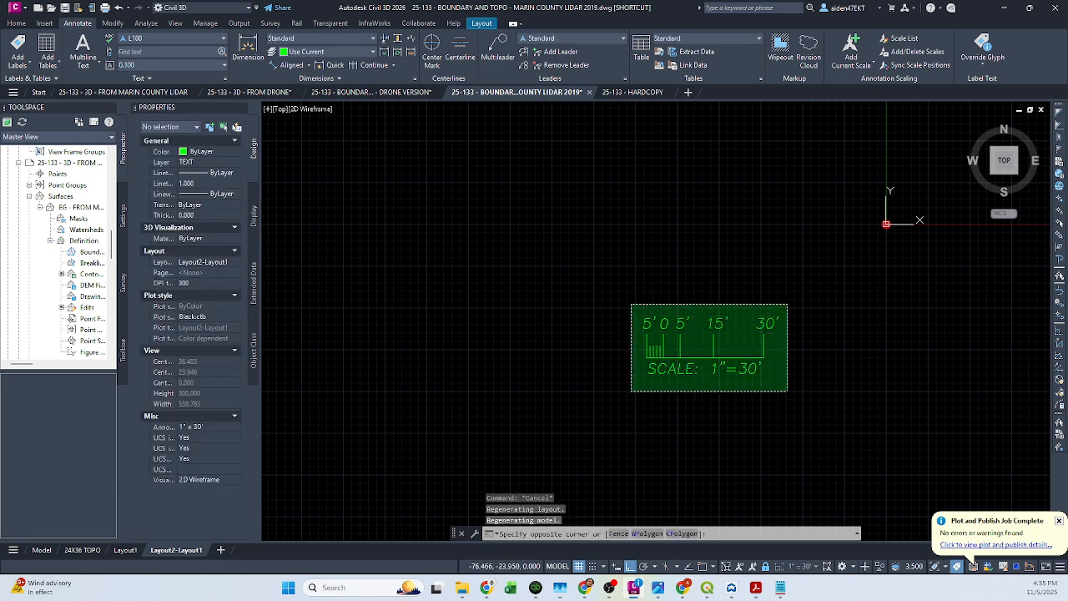
{"action": "left_click", "coordinate": [630, 296]}
{"action": "key", "text": "ctrl+c"}
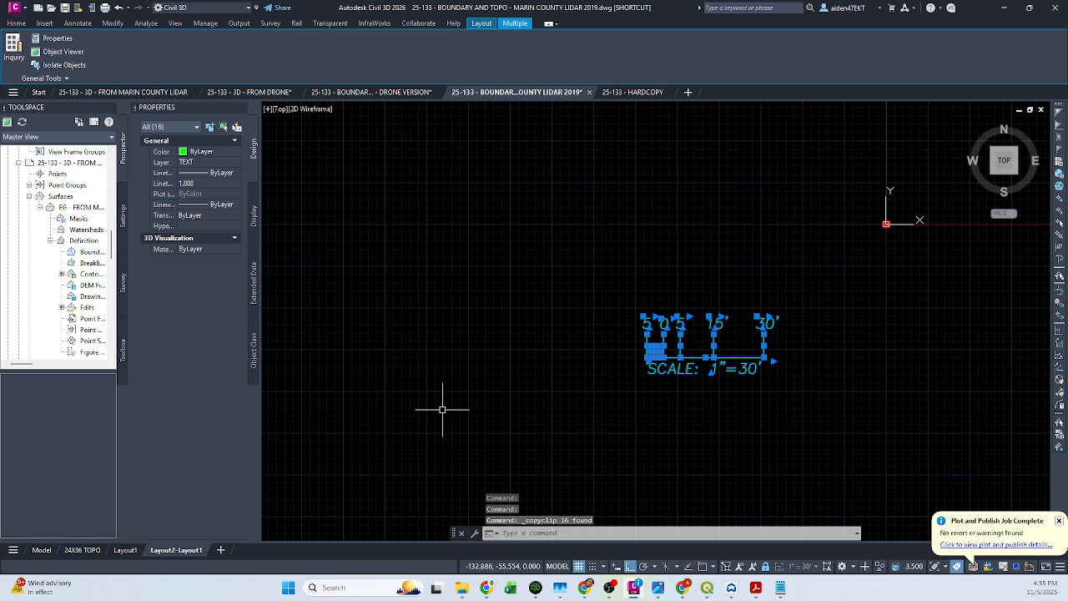
{"action": "scroll", "coordinate": [442, 409], "scroll_direction": "down", "scroll_amount": 6}
{"action": "double_click", "coordinate": [506, 467]}
{"action": "key", "text": "ctrl+v"}
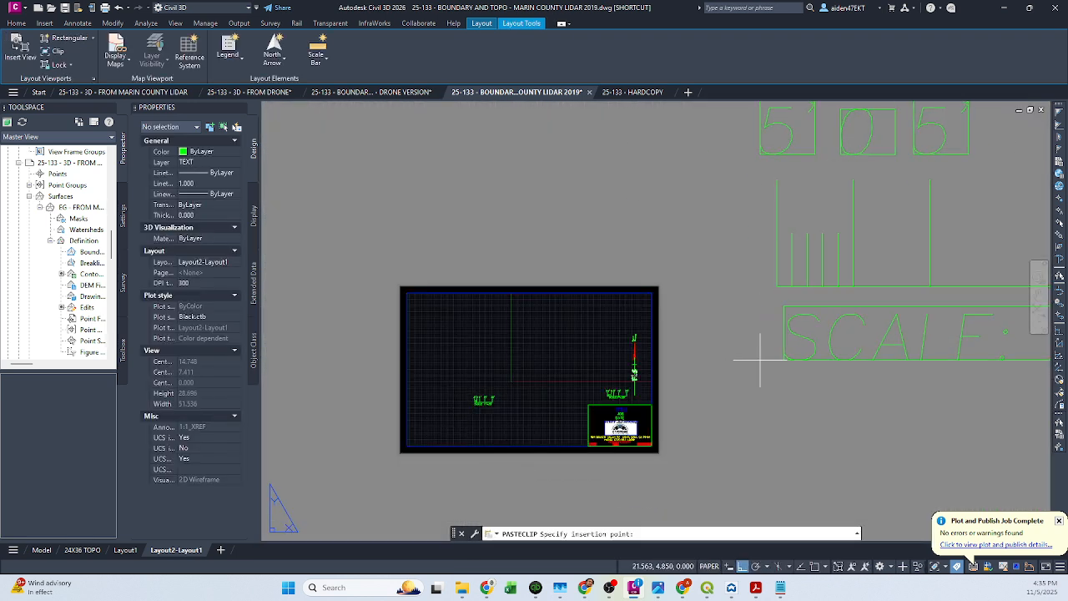
{"action": "key", "text": "Escape"}
Scale the pasted scale bar and its labels by a factor of 1/30
{"action": "scroll", "coordinate": [662, 362], "scroll_direction": "down", "scroll_amount": 4}
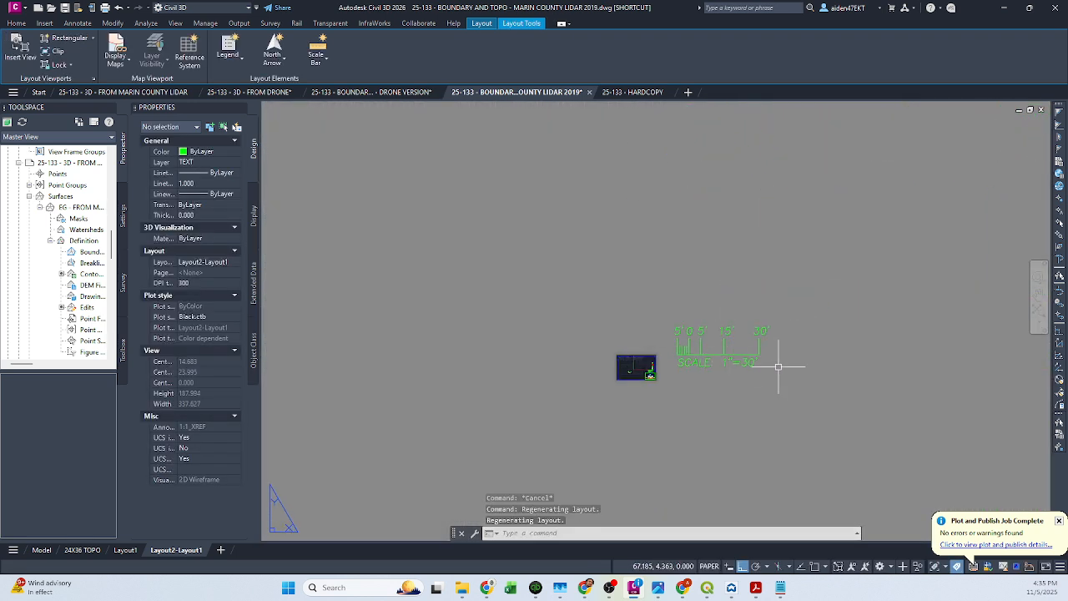
{"action": "scroll", "coordinate": [777, 365], "scroll_direction": "up", "scroll_amount": 4}
{"action": "left_click", "coordinate": [787, 370]}
{"action": "left_click", "coordinate": [500, 239]}
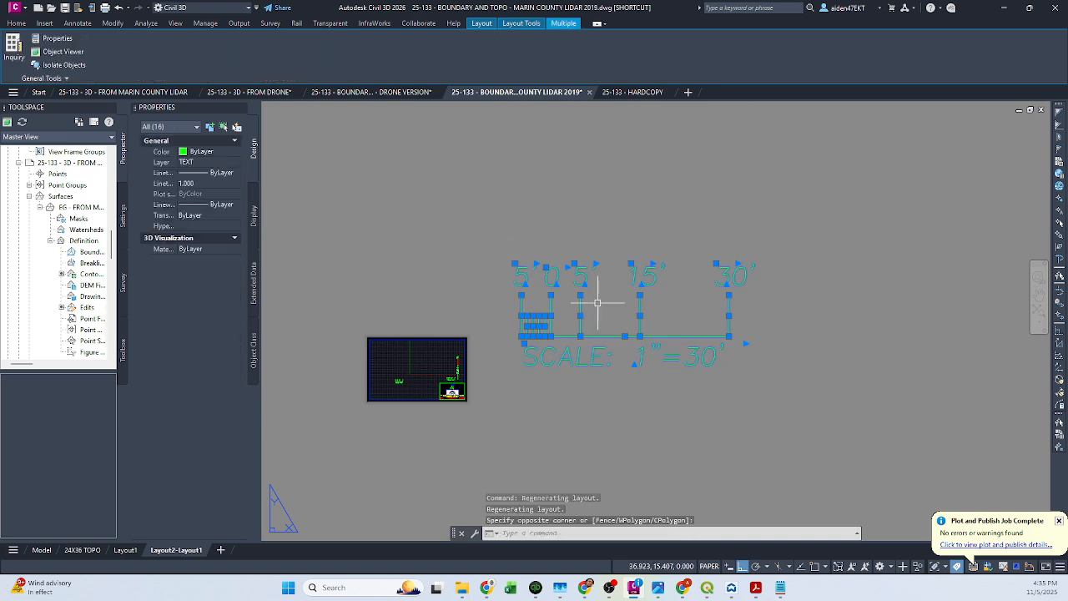
{"action": "type", "text": "sc"}
{"action": "key", "text": "Return"}
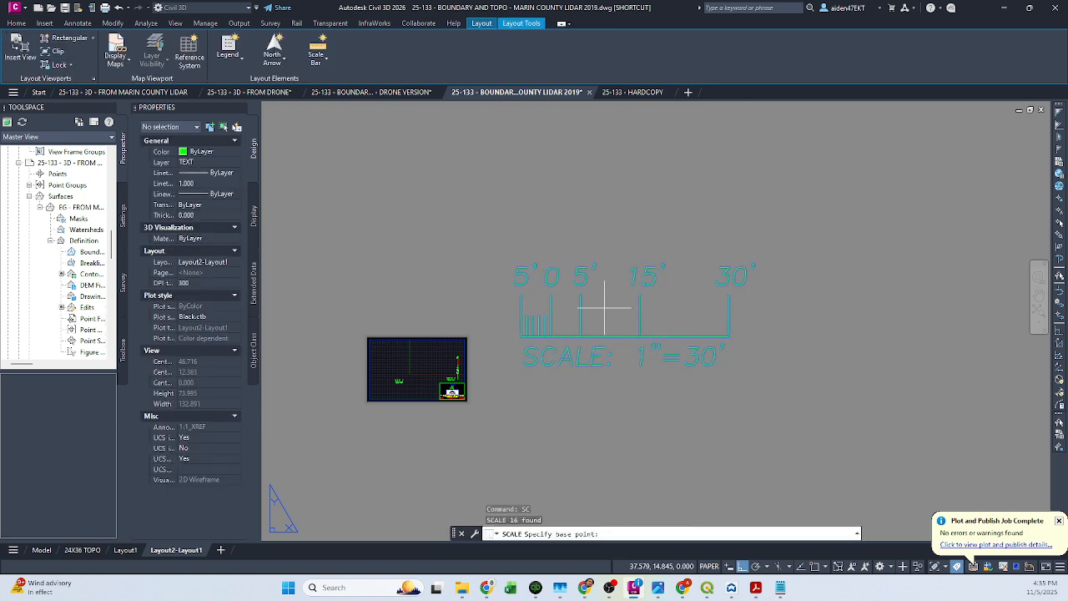
{"action": "left_click", "coordinate": [610, 315]}
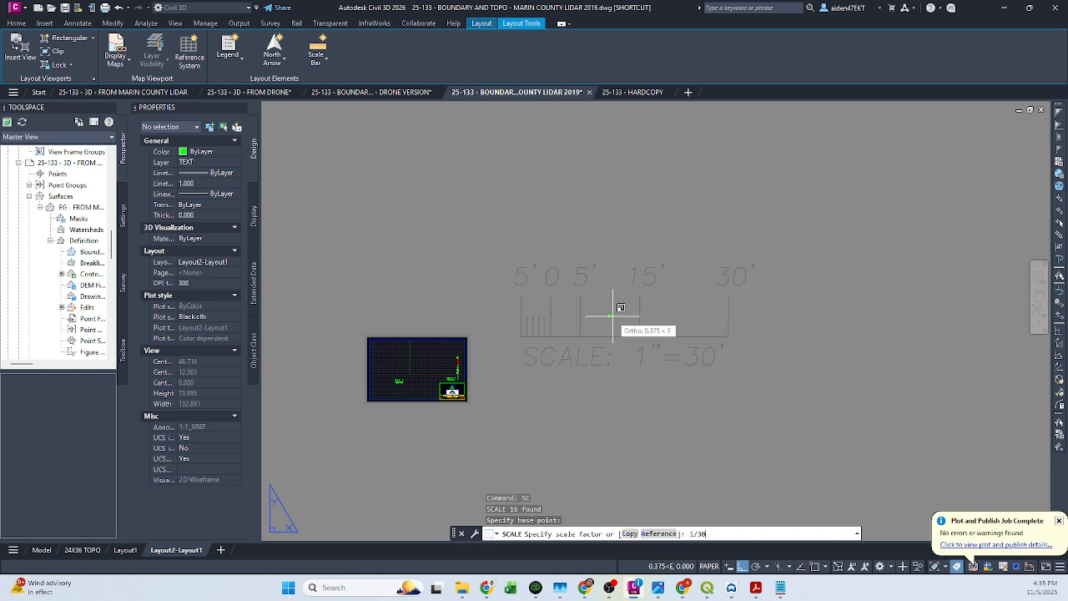
{"action": "key", "text": "Return"}
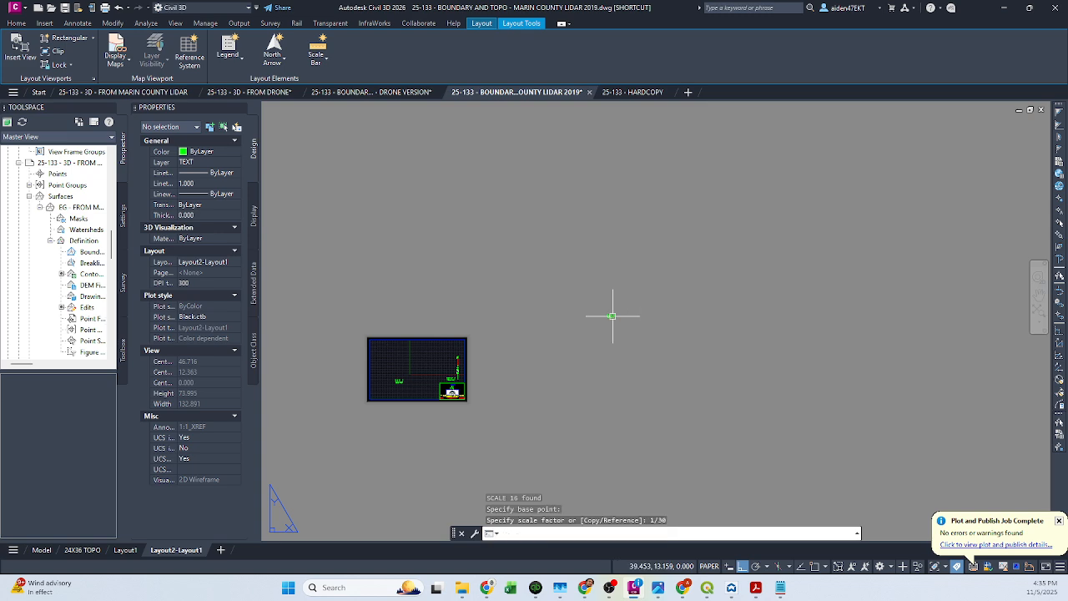
{"action": "key", "text": "Escape"}
With ortho off, move the reduced scale bar onto the sheet, directly below the scale bar inside the viewport
{"action": "left_click", "coordinate": [627, 326]}
{"action": "left_click", "coordinate": [546, 290]}
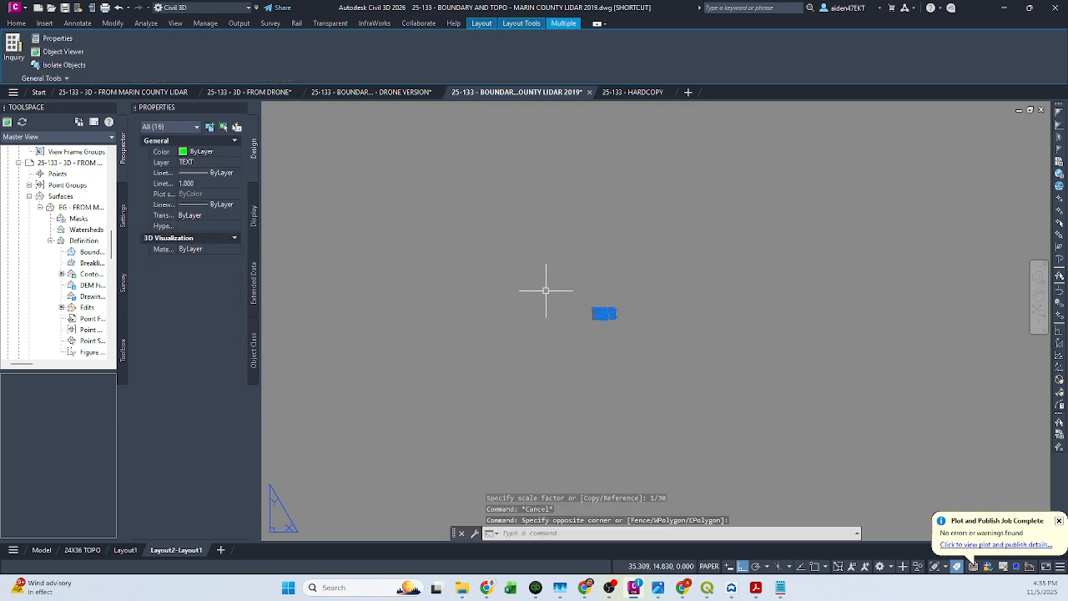
{"action": "key", "text": "Return"}
{"action": "left_click", "coordinate": [605, 314]}
{"action": "middle_click_drag", "start_coordinate": [605, 314], "coordinate": [1019, 207]}
{"action": "left_click", "coordinate": [741, 566]}
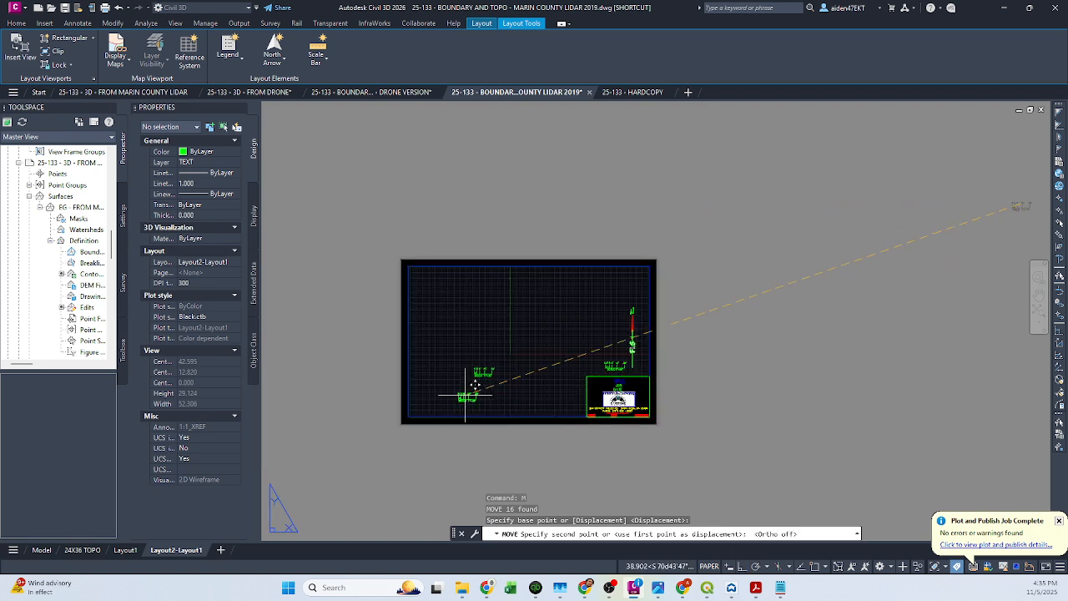
{"action": "scroll", "coordinate": [473, 384], "scroll_direction": "up", "scroll_amount": 8}
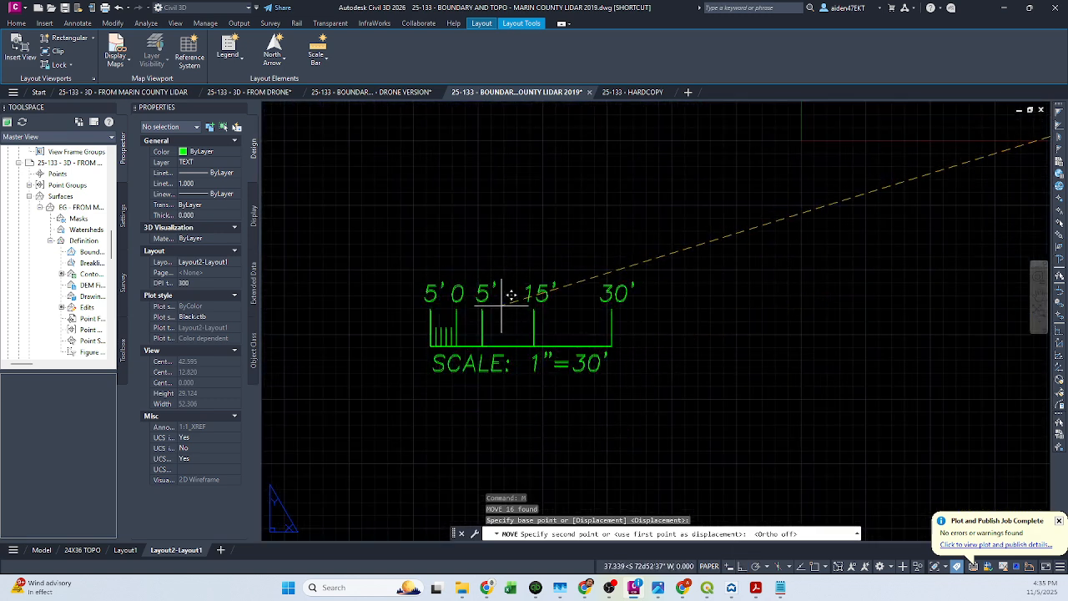
{"action": "scroll", "coordinate": [511, 295], "scroll_direction": "down", "scroll_amount": 4}
{"action": "key", "text": "Escape"}
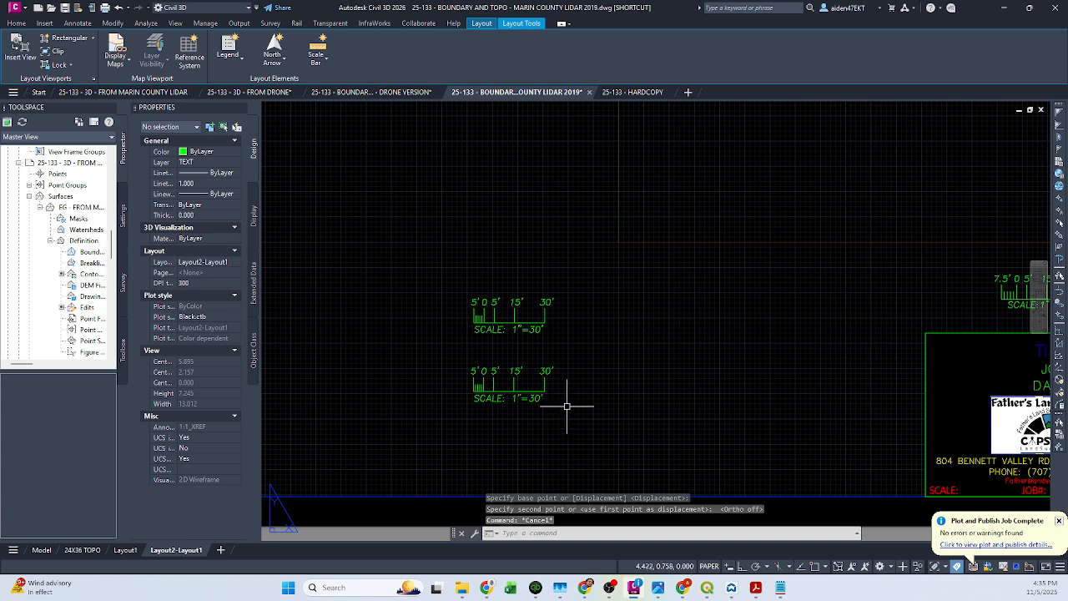
Convert the lower scale bar into a block named SCALE1 with its base point on the baseline, opening it in the block editor
{"action": "left_click", "coordinate": [566, 407]}
{"action": "left_click", "coordinate": [469, 363]}
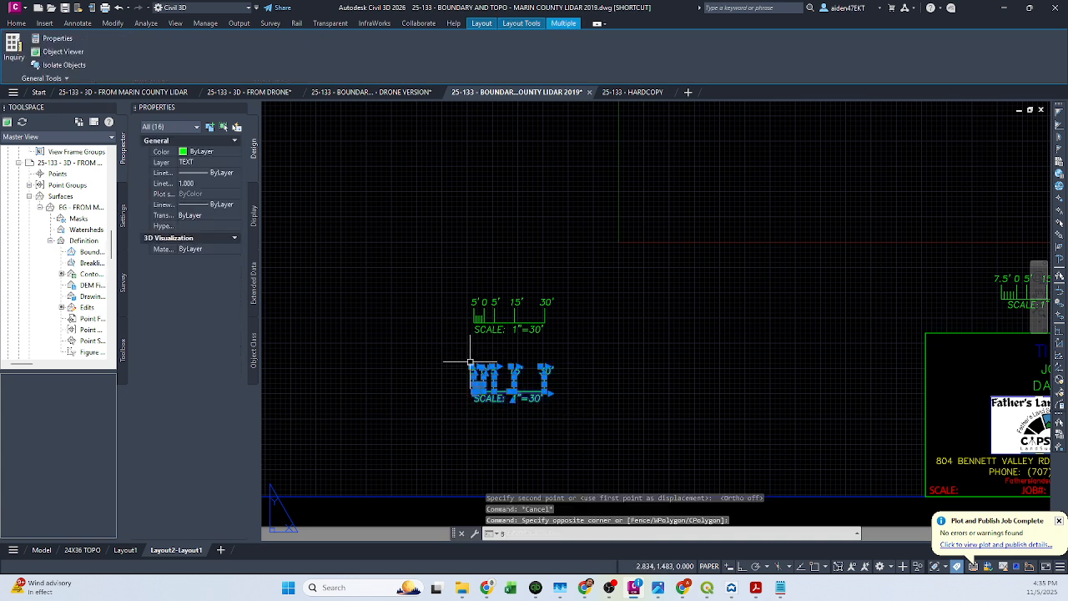
{"action": "type", "text": "block"}
{"action": "key", "text": "Return"}
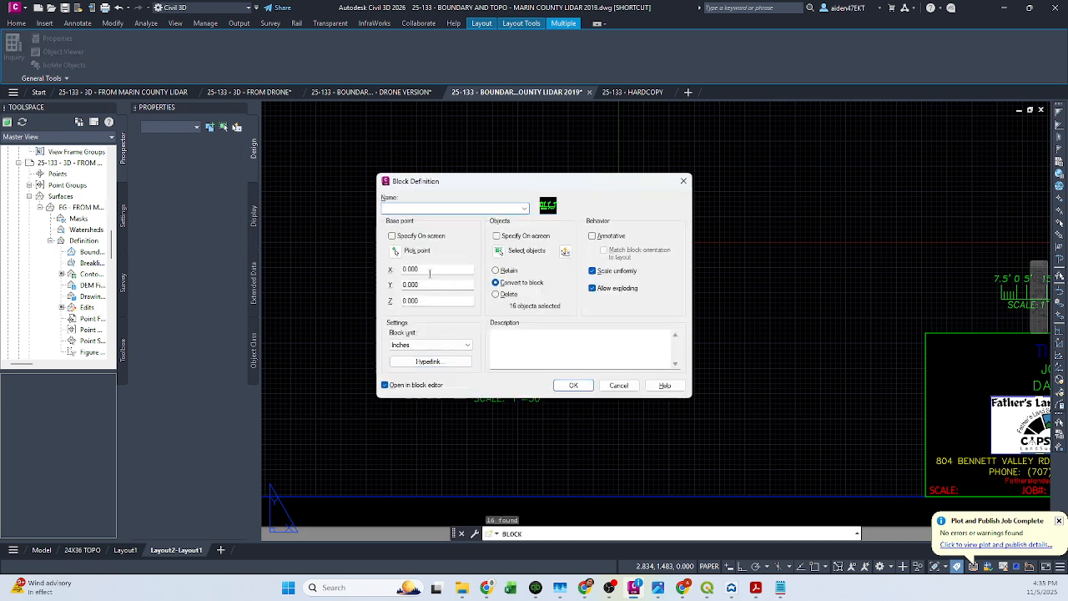
{"action": "left_click", "coordinate": [399, 251]}
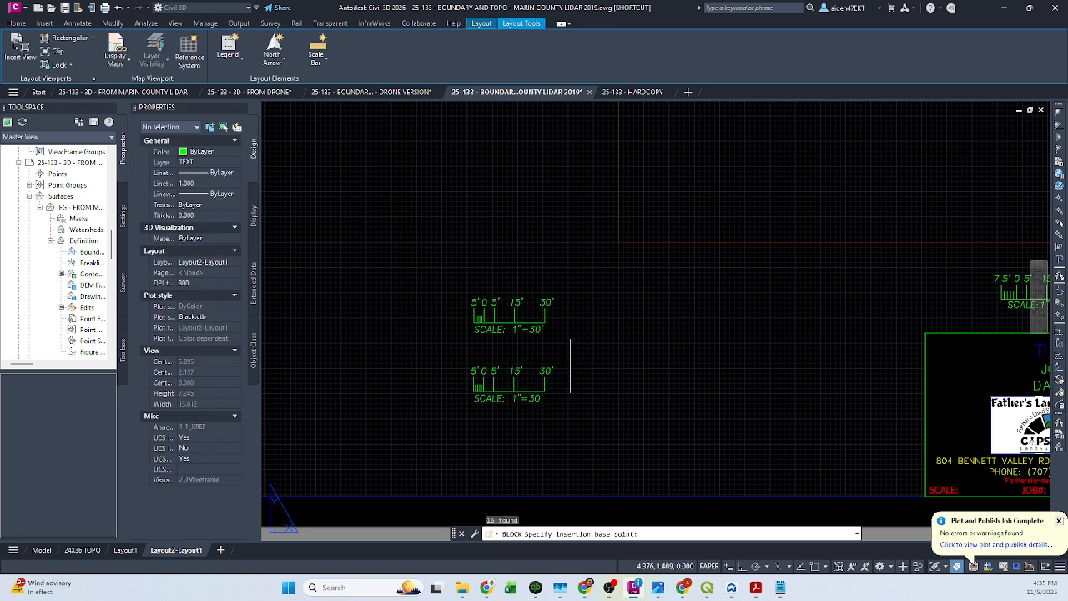
{"action": "left_click", "coordinate": [510, 391]}
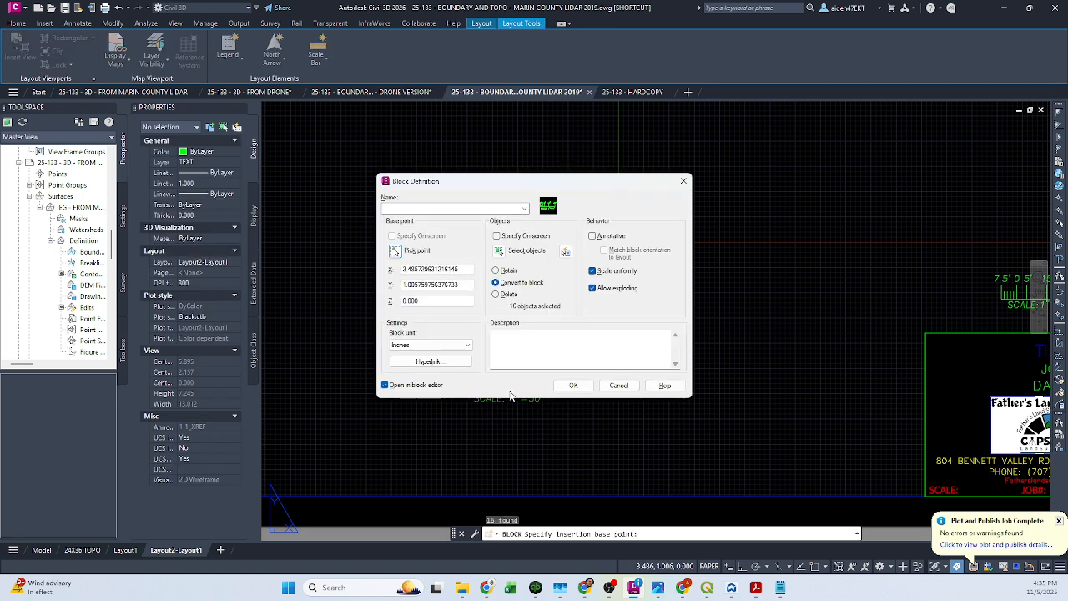
{"action": "left_click", "coordinate": [501, 251]}
{"action": "left_click", "coordinate": [579, 419]}
{"action": "left_click", "coordinate": [445, 339]}
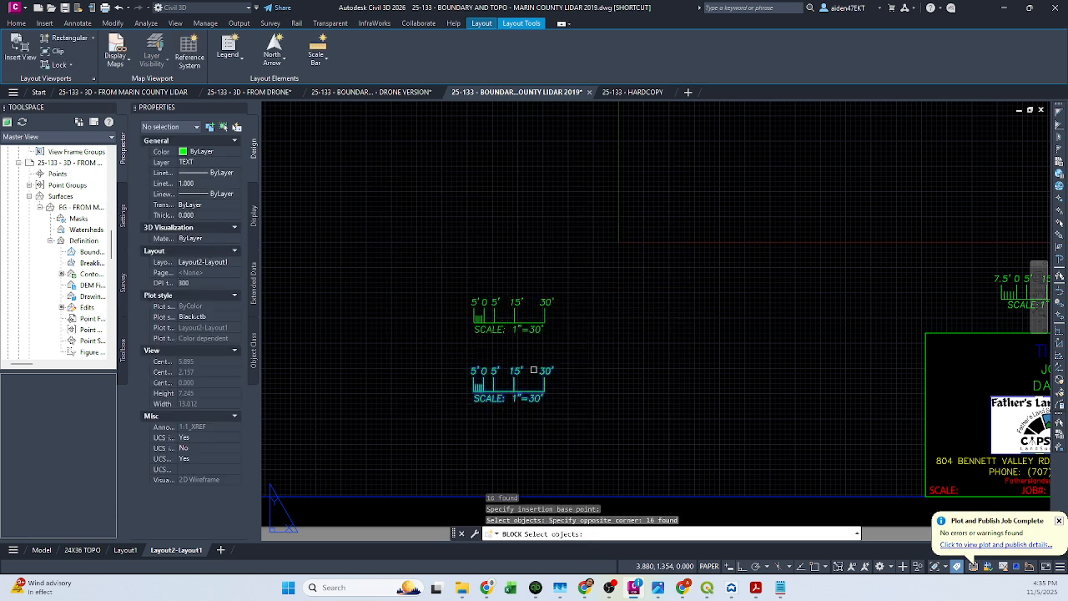
{"action": "key", "text": "Return"}
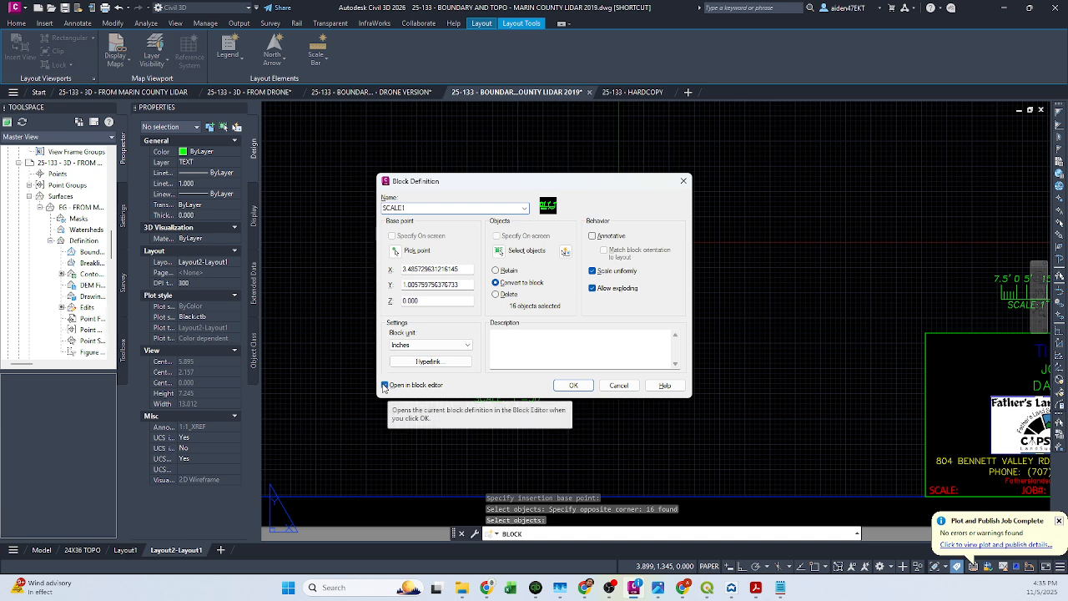
{"action": "left_click", "coordinate": [586, 384]}
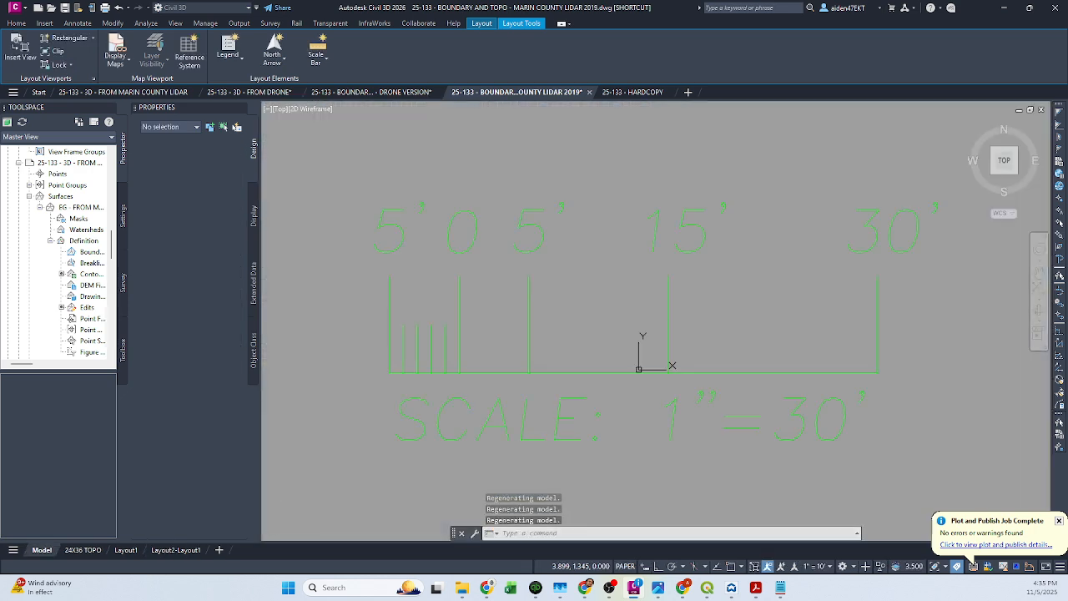
Save the block over the existing SCALE 1 INCH 30 drawing in the SCALES folder and close the block editor, saving changes to SCALE1
{"action": "left_click", "coordinate": [40, 78]}
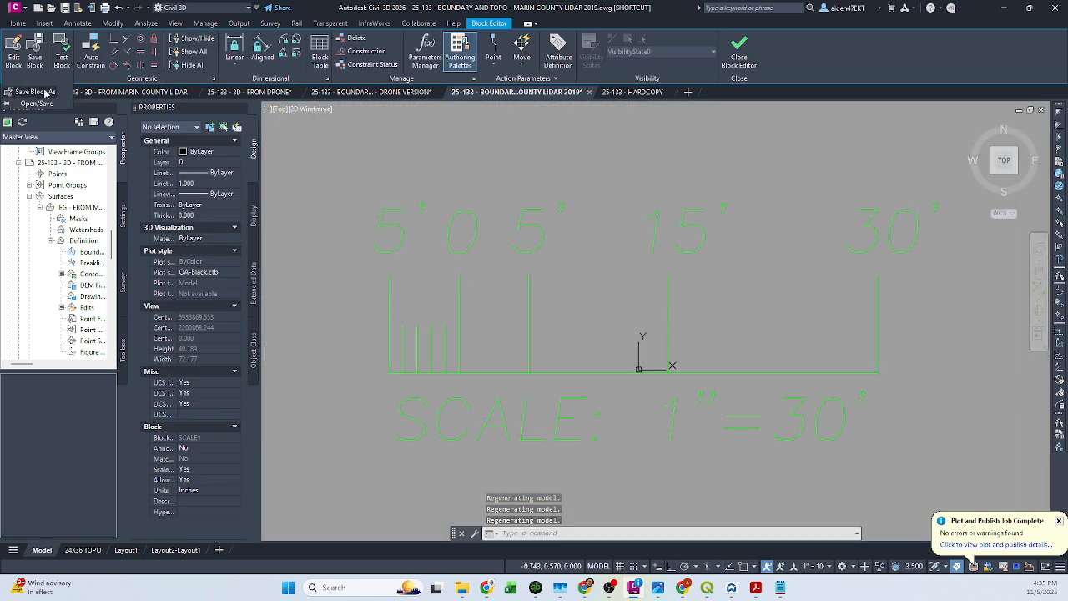
{"action": "left_click", "coordinate": [38, 92]}
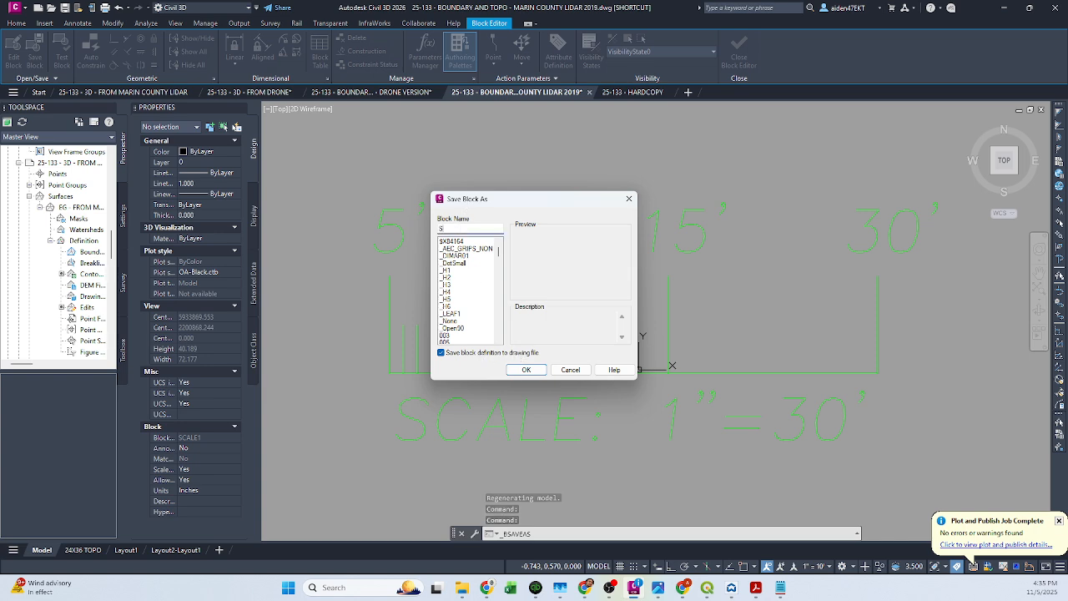
{"action": "left_click", "coordinate": [524, 370]}
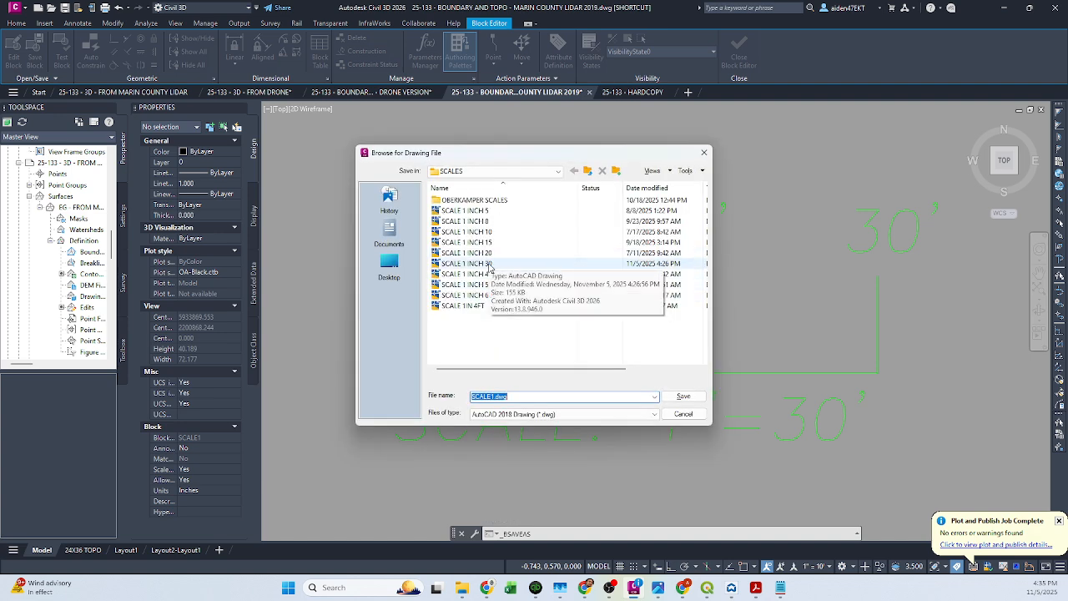
{"action": "left_click", "coordinate": [490, 264]}
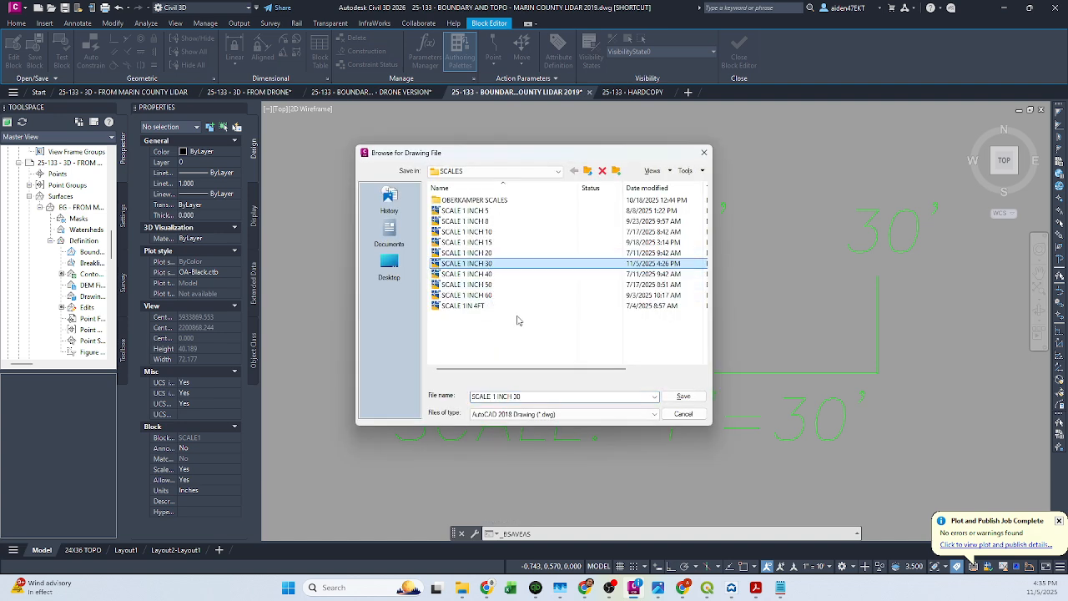
{"action": "left_click", "coordinate": [681, 397]}
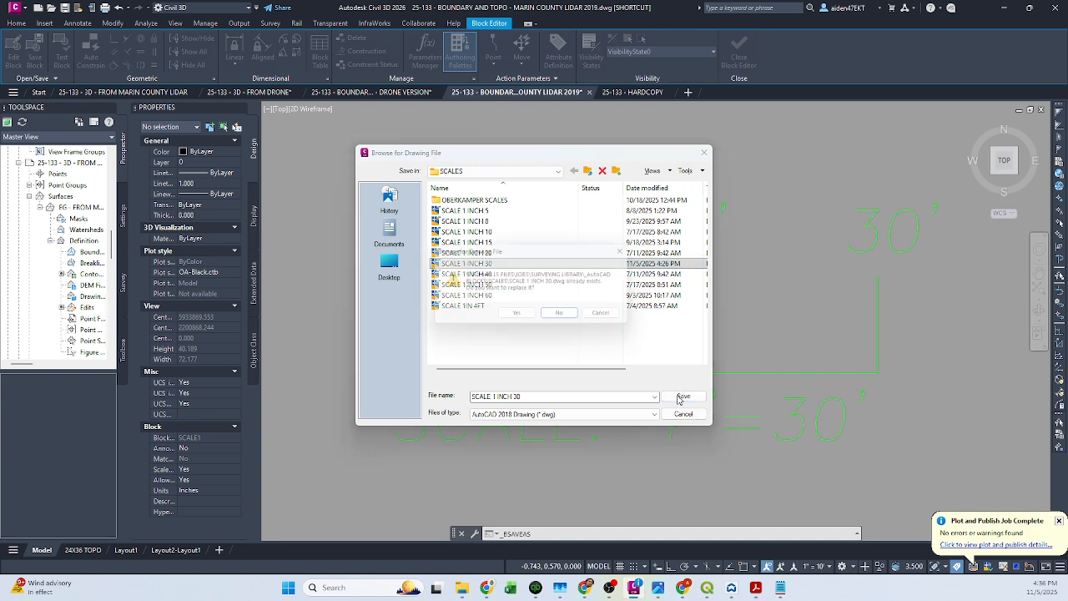
{"action": "left_click", "coordinate": [519, 318]}
{"action": "left_click", "coordinate": [738, 51]}
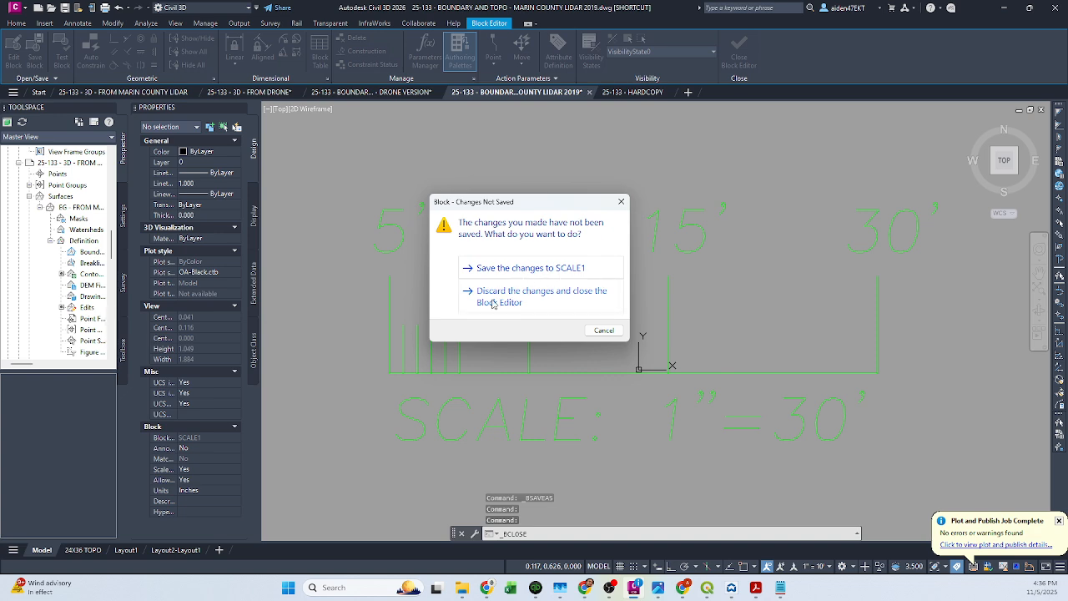
{"action": "left_click", "coordinate": [546, 267]}
Erase the SCALE1 block below the viewport's scale bar and the old scale bar above the title block
{"action": "left_click", "coordinate": [564, 407]}
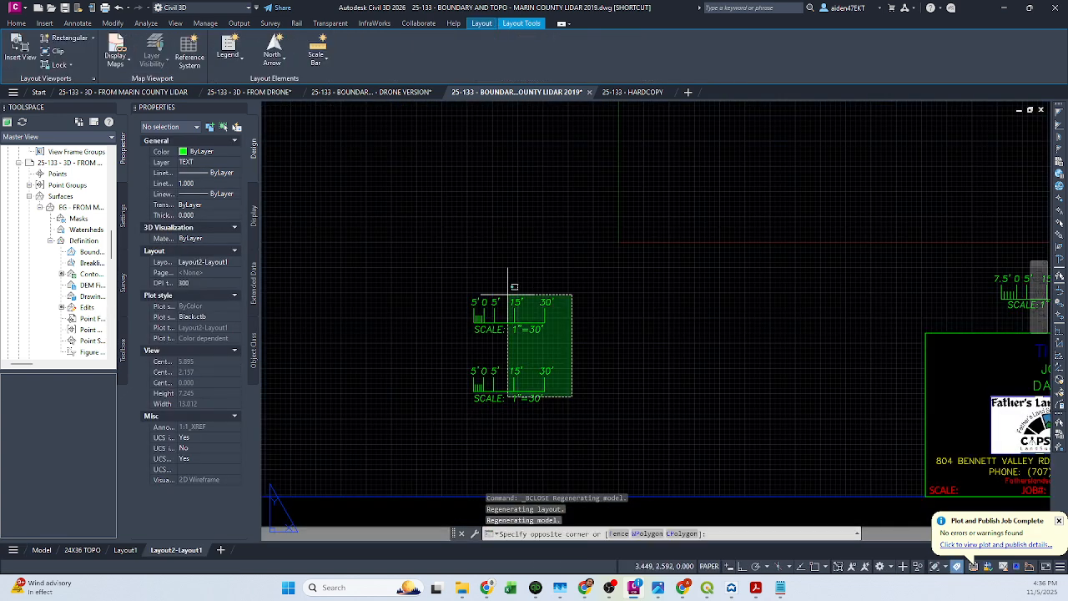
{"action": "left_click", "coordinate": [548, 309]}
{"action": "key", "text": "Delete"}
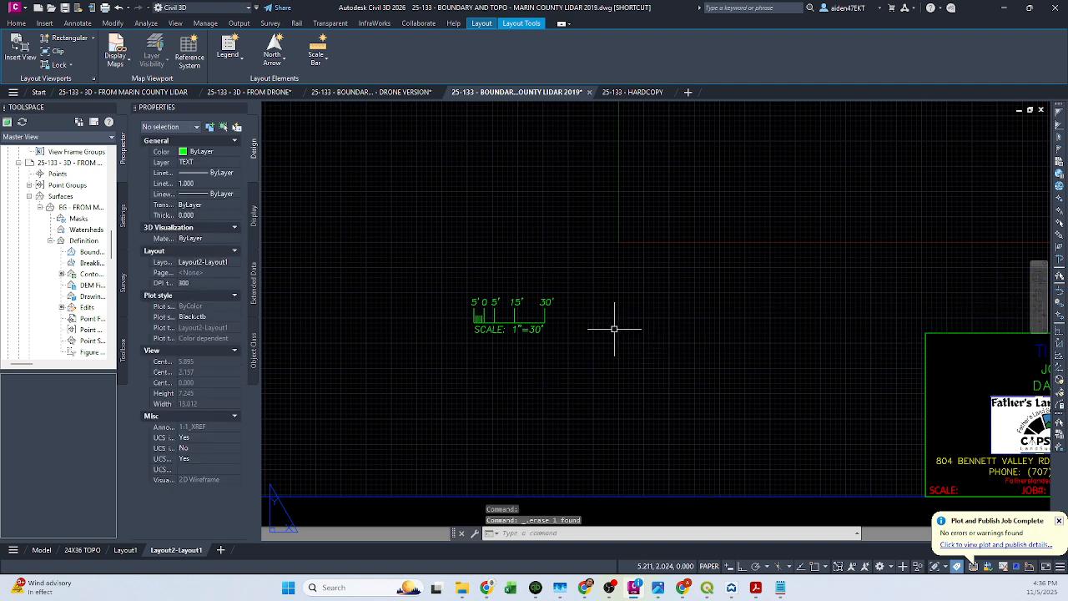
{"action": "left_click", "coordinate": [589, 498]}
{"action": "key", "text": "Escape"}
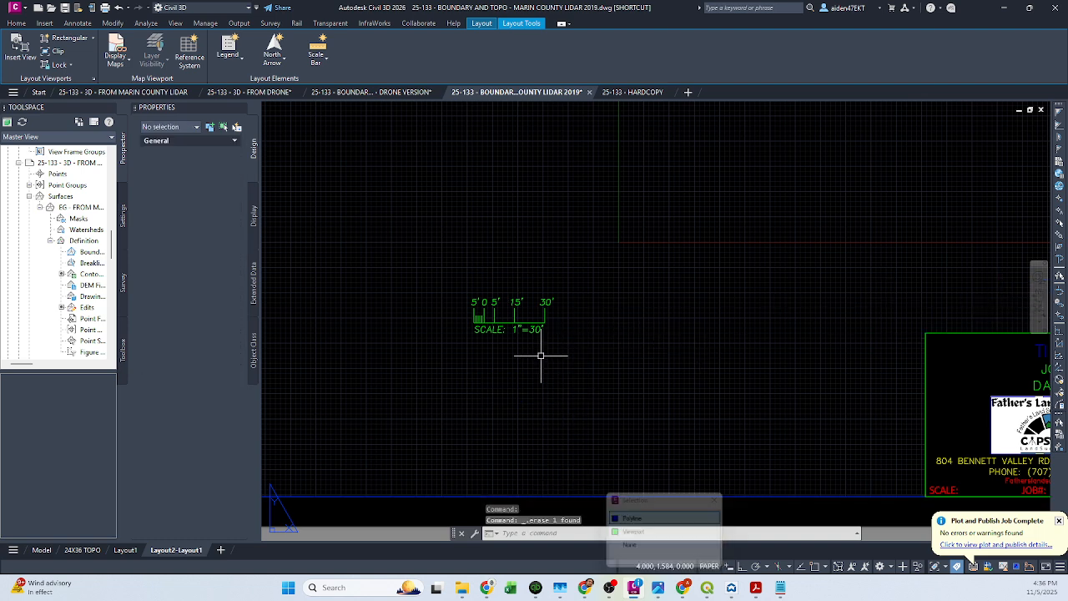
{"action": "left_click", "coordinate": [538, 343]}
{"action": "key", "text": "Escape"}
{"action": "key", "text": "Escape"}
Insert the SCALE 1 INCH 30 drawing from the SCALES folder with CLASSICINSERT, redefining the existing block, and place it above the title block
{"action": "scroll", "coordinate": [628, 327], "scroll_direction": "down", "scroll_amount": 3}
{"action": "type", "text": "C"}
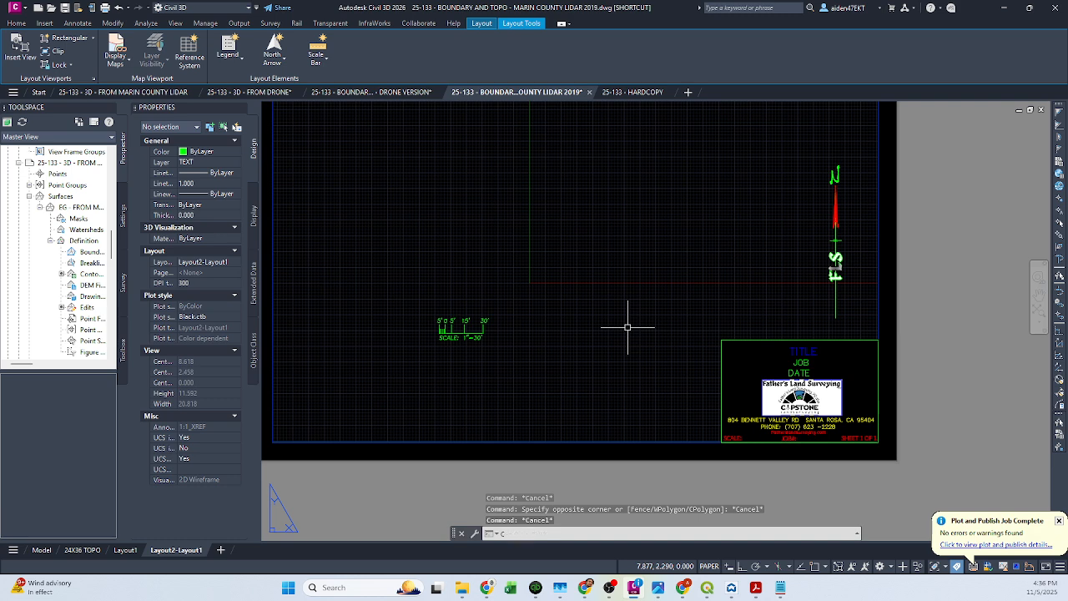
{"action": "type", "text": "LASSICINSERT"}
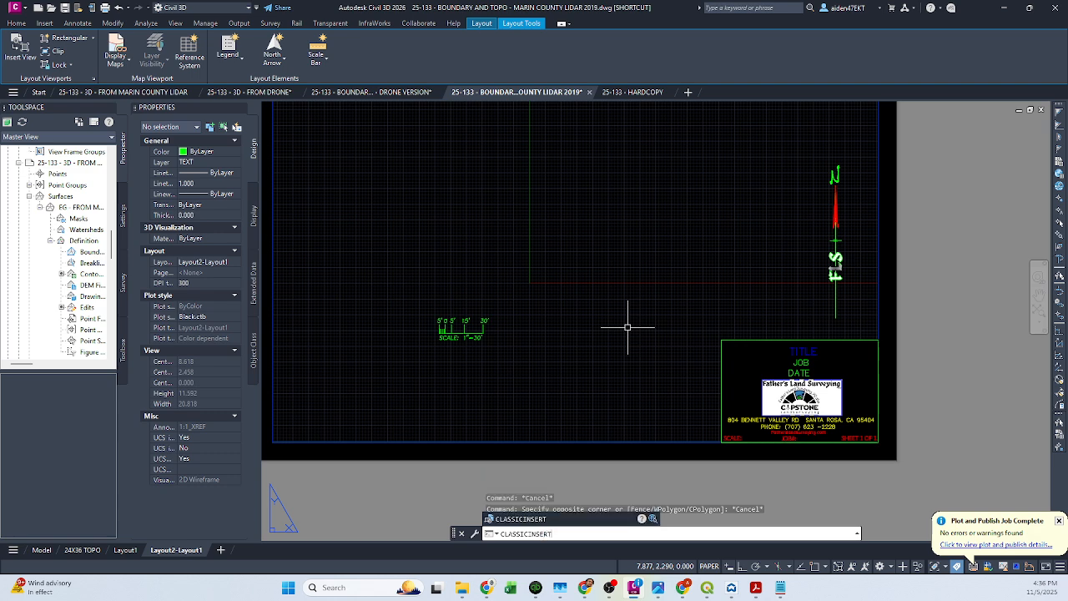
{"action": "key", "text": "Return"}
{"action": "left_click", "coordinate": [638, 223]}
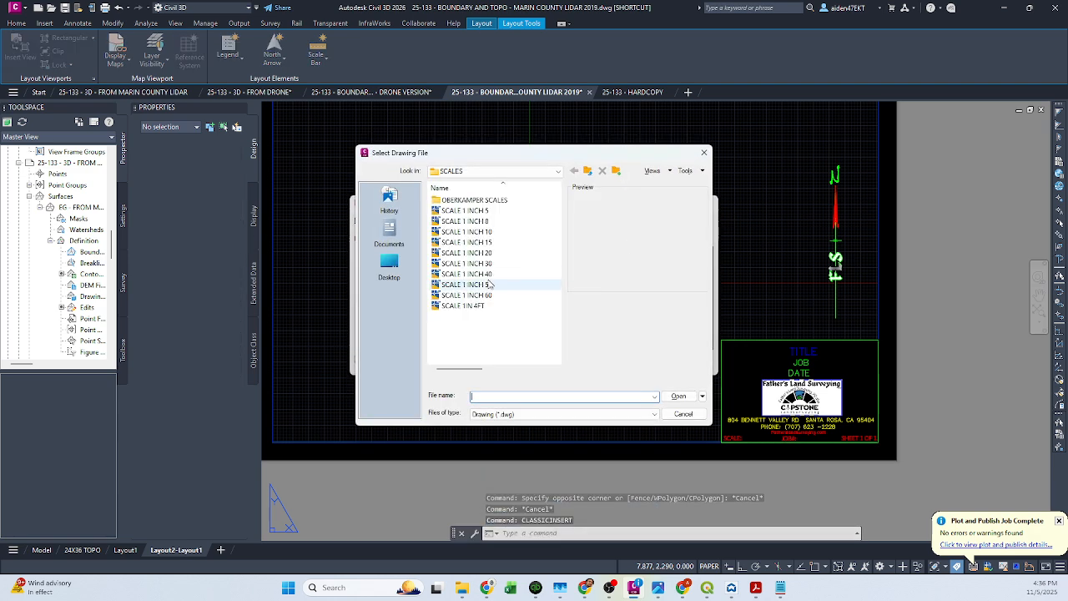
{"action": "double_click", "coordinate": [475, 262]}
{"action": "left_click", "coordinate": [599, 362]}
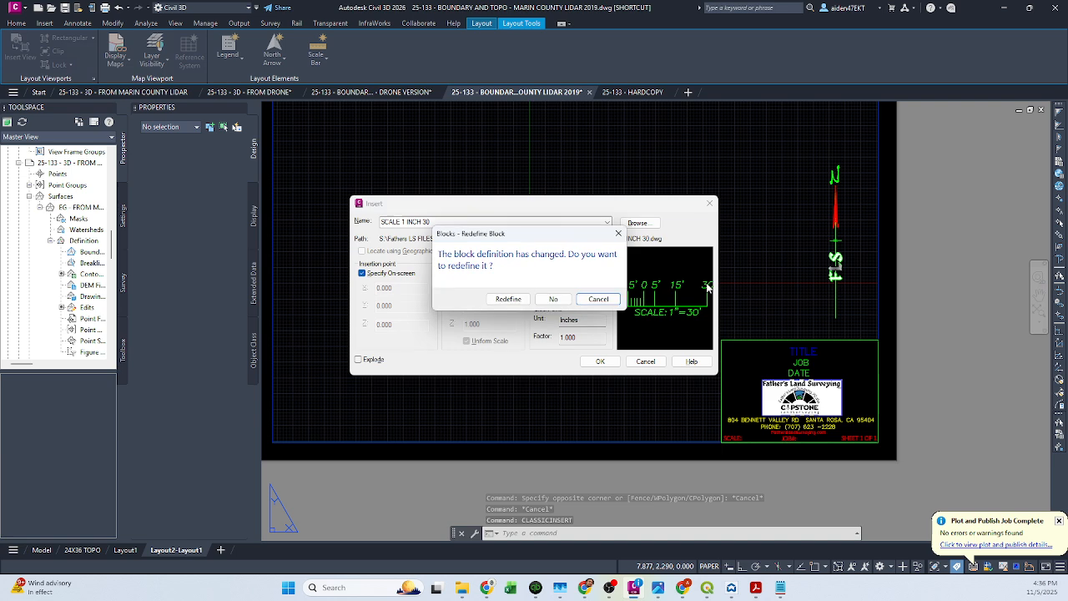
{"action": "left_click", "coordinate": [508, 299]}
{"action": "scroll", "coordinate": [808, 304], "scroll_direction": "up", "scroll_amount": 4}
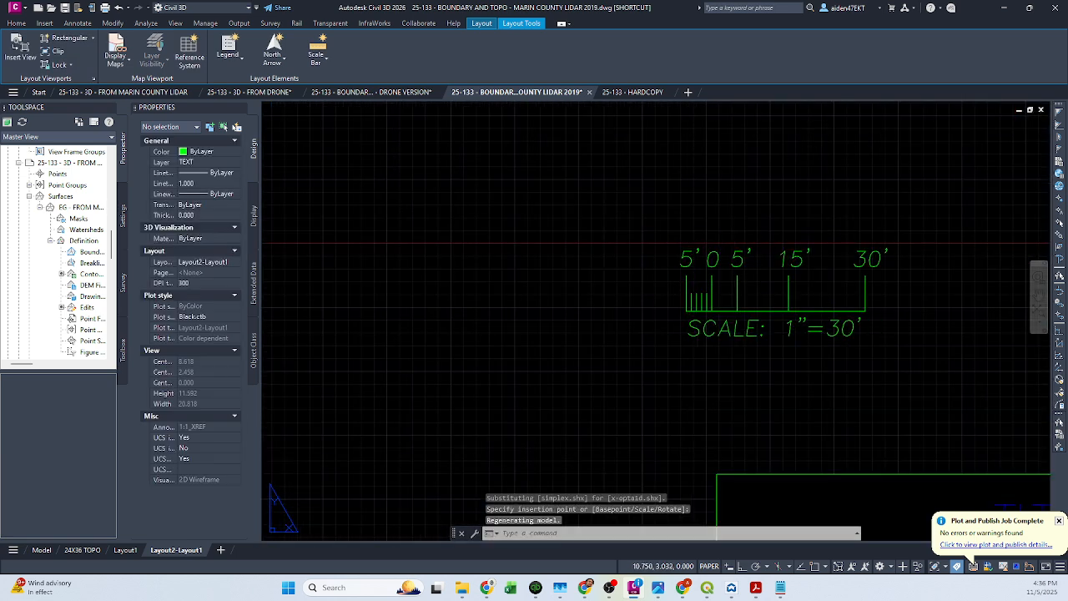
{"action": "key", "text": "Escape"}
{"action": "scroll", "coordinate": [807, 303], "scroll_direction": "down", "scroll_amount": 4}
{"action": "key", "text": "Escape"}
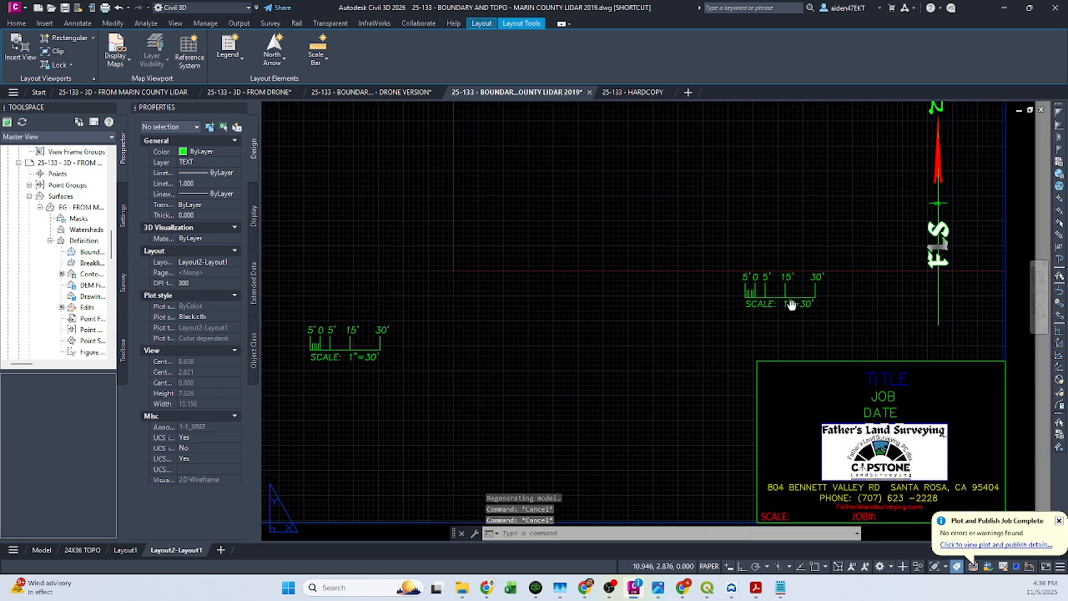
{"action": "scroll", "coordinate": [726, 295], "scroll_direction": "down", "scroll_amount": 2}
{"action": "scroll", "coordinate": [665, 288], "scroll_direction": "up", "scroll_amount": 1}
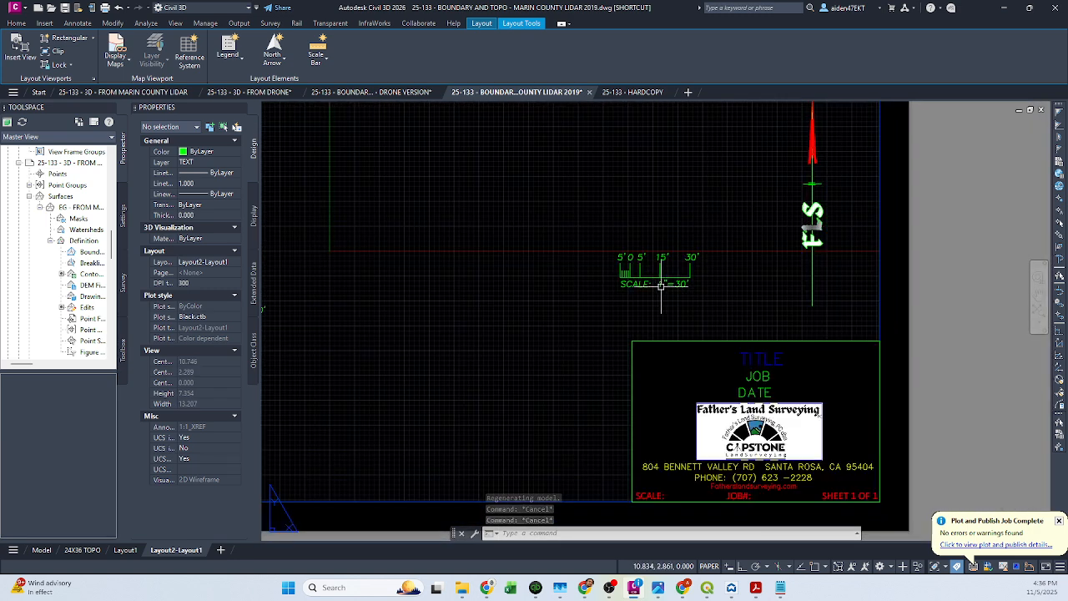
{"action": "scroll", "coordinate": [650, 284], "scroll_direction": "up", "scroll_amount": 2}
{"action": "scroll", "coordinate": [646, 281], "scroll_direction": "down", "scroll_amount": 1}
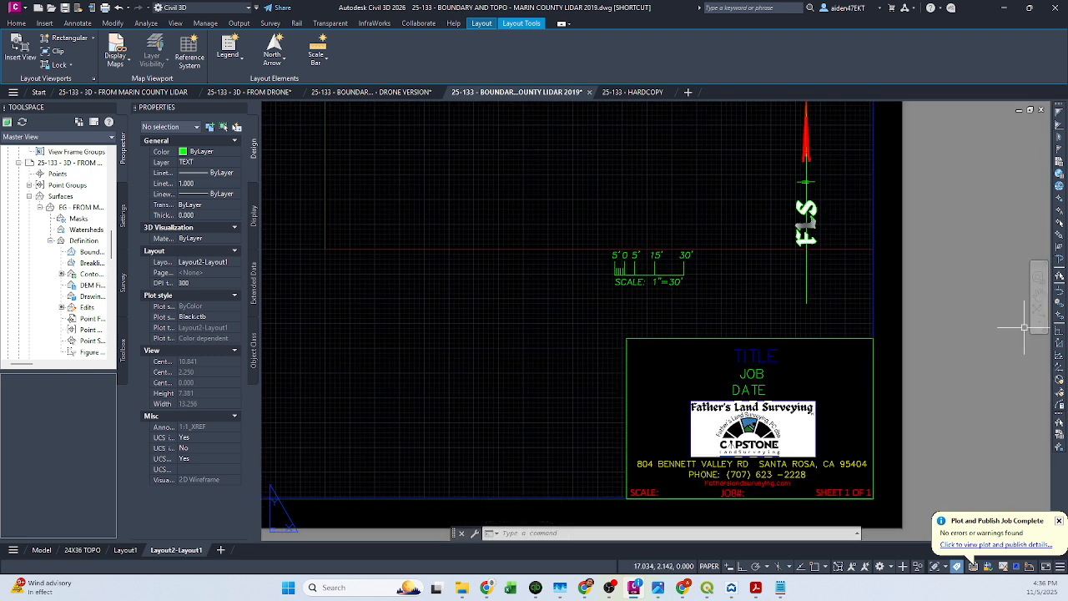